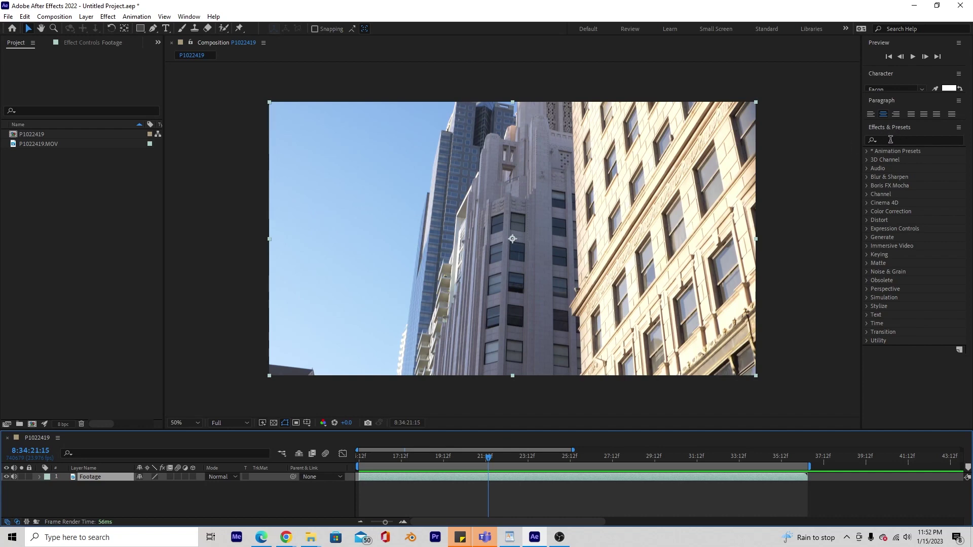
- Find the 3D Camera Tracker effect, apply it to the Footage layer and show its effect controls
click(891, 140)
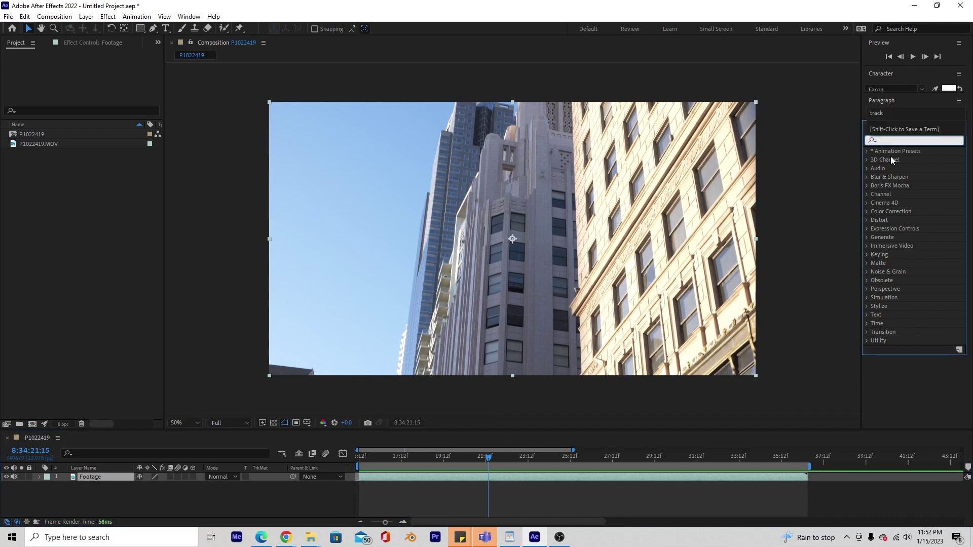
text(trac)
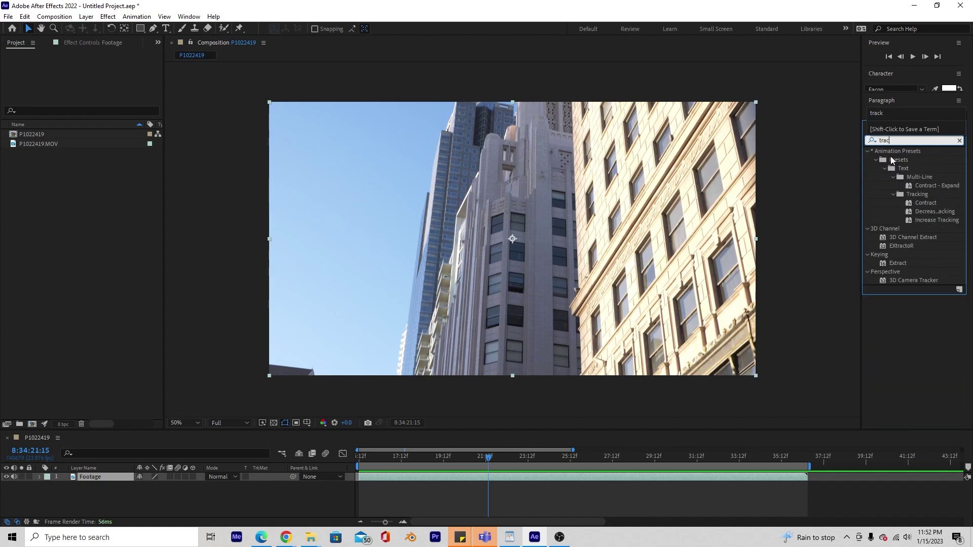
text(ker)
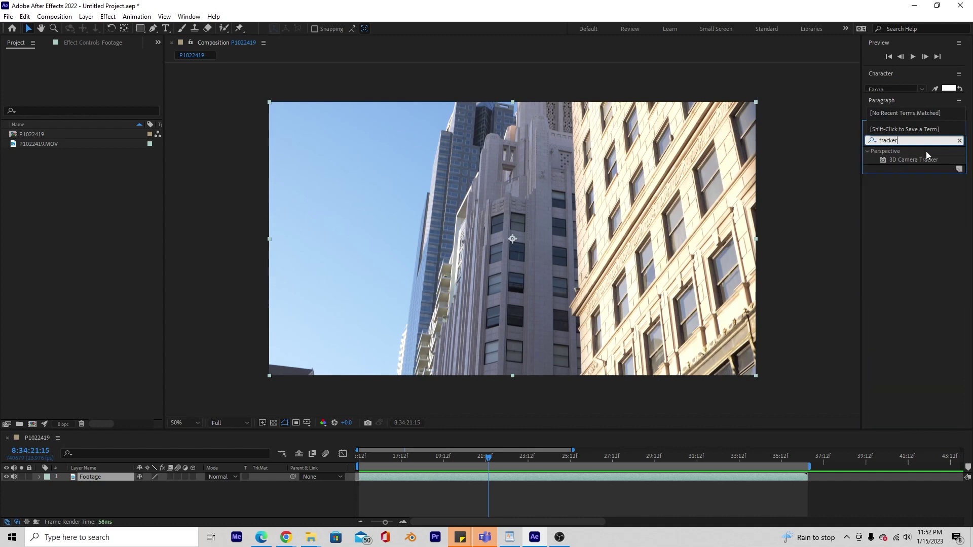
click(901, 161)
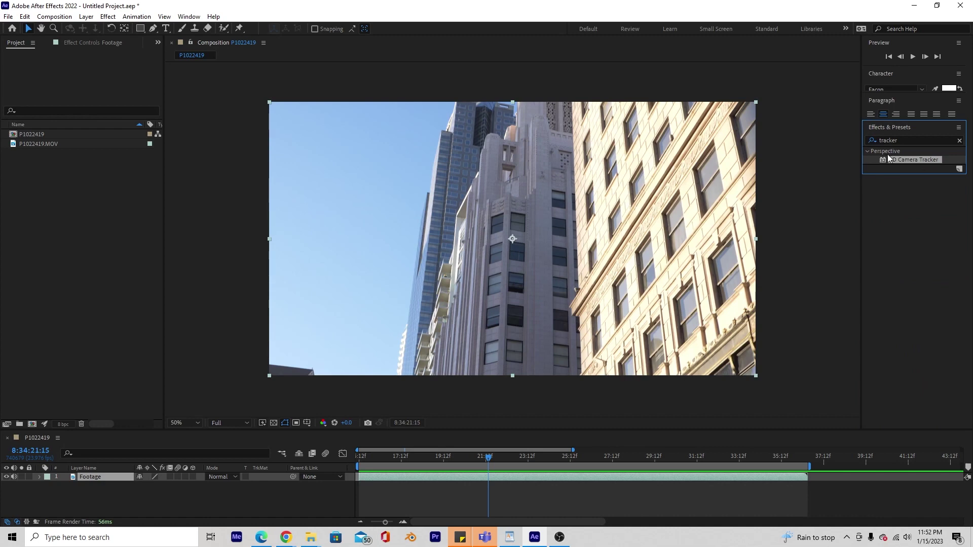
drag(889, 161, 486, 479)
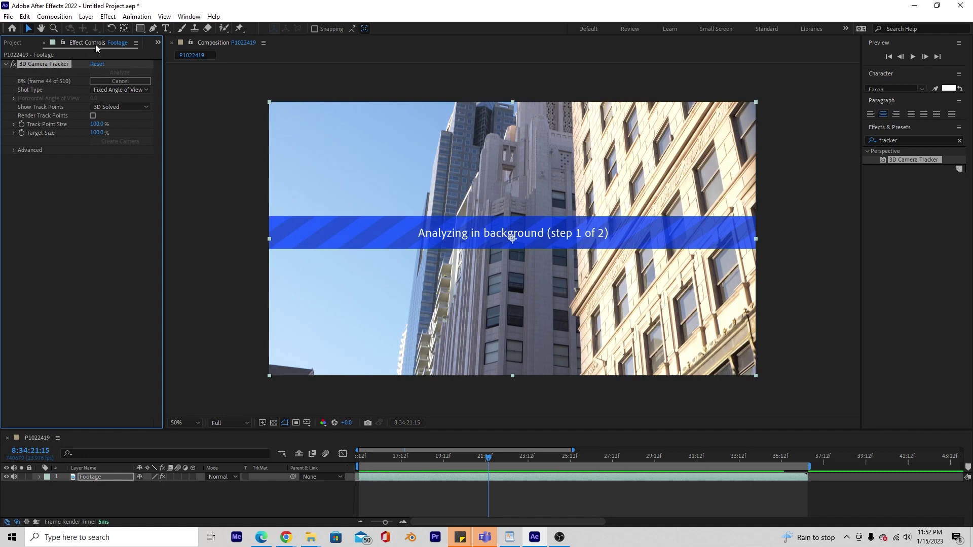
click(158, 42)
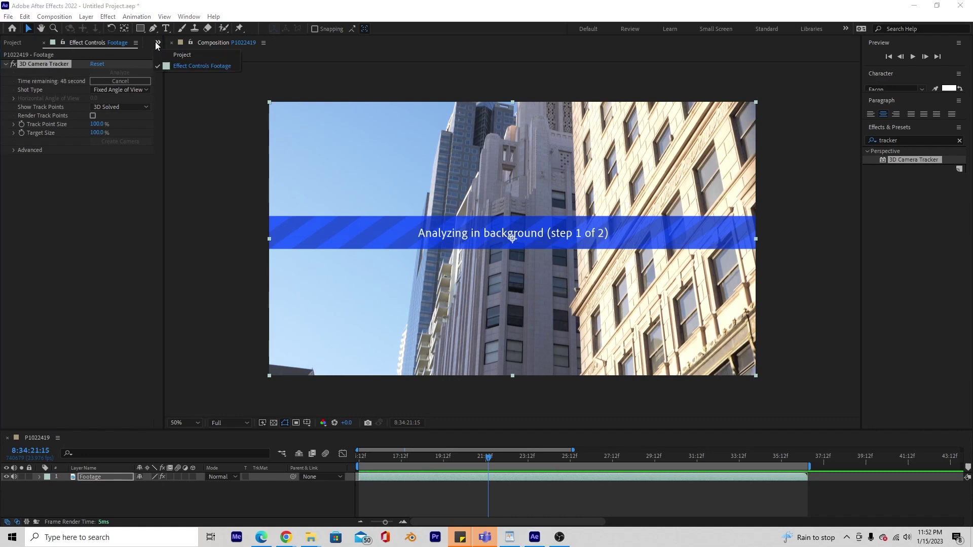
click(184, 66)
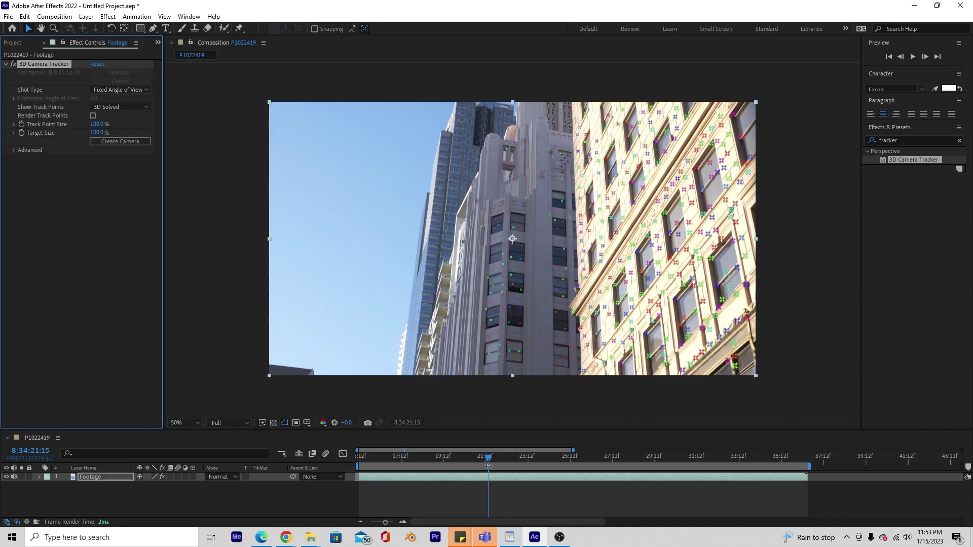
- Go to 8:34:23:13 in the timeline and set the tracker's Track Point Size to 176%
drag(489, 467, 528, 456)
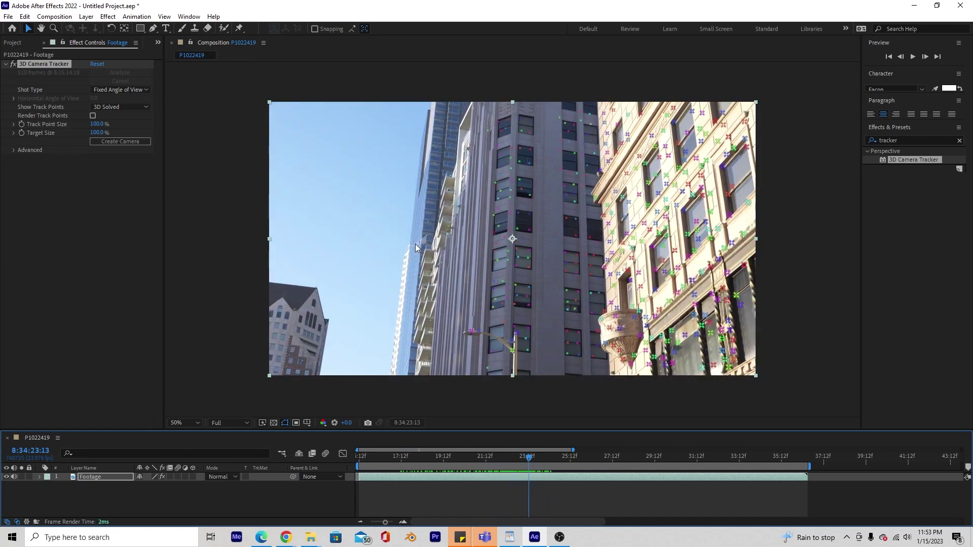
drag(98, 125, 142, 129)
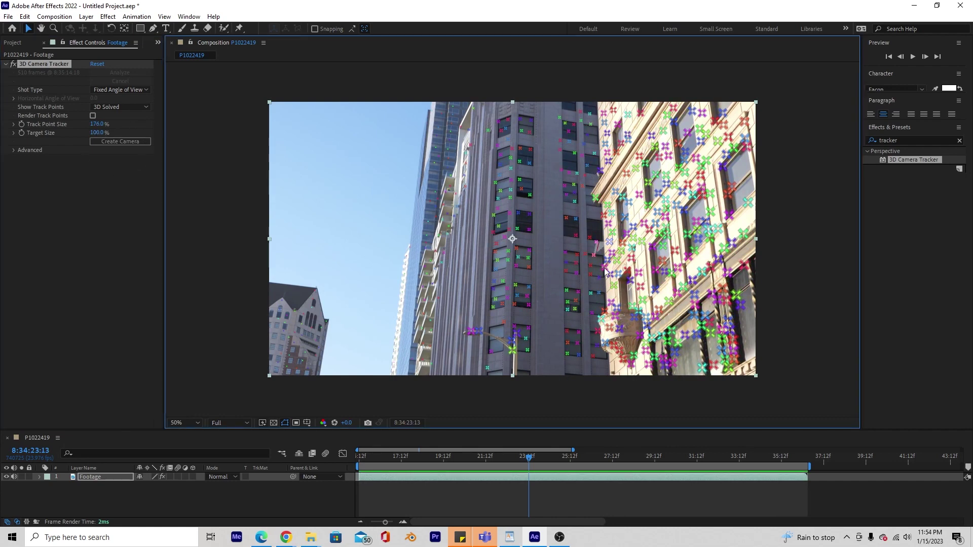
- Create a null and camera from the track points across the central grey building, using a Target Size of 352%
mouse_move(563, 110)
mouse_down()
mouse_move(484, 126)
mouse_move(490, 275)
mouse_move(517, 345)
mouse_move(565, 364)
mouse_move(593, 325)
mouse_move(584, 114)
mouse_up()
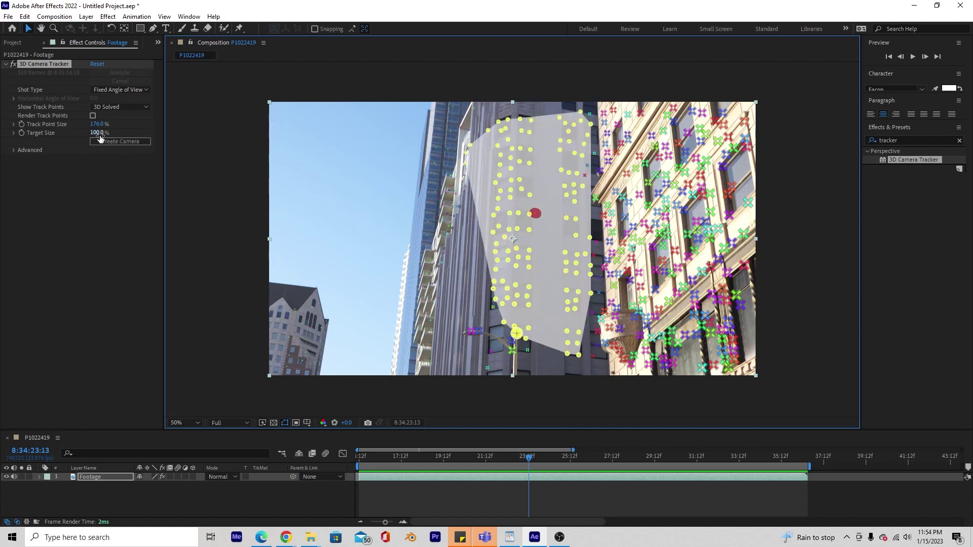
drag(98, 133, 246, 120)
drag(104, 133, 81, 132)
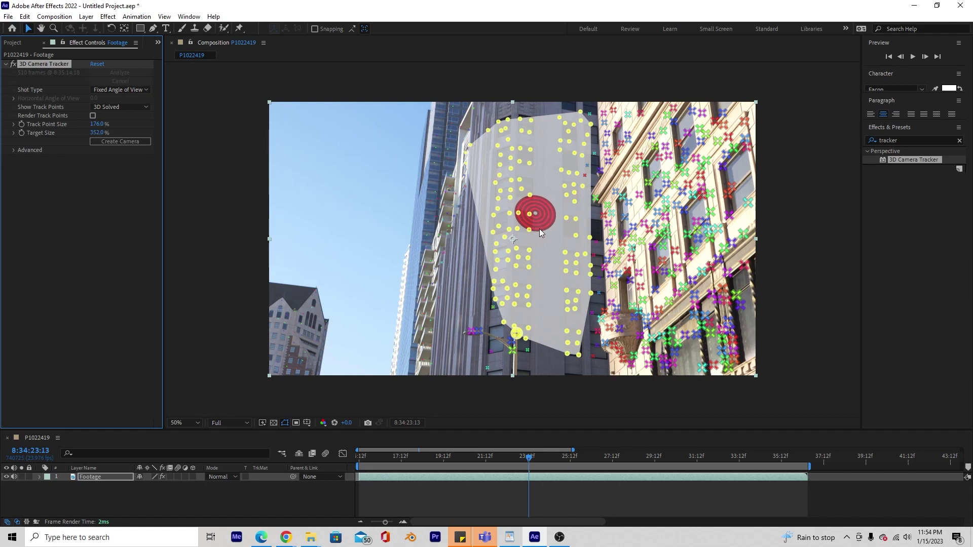
right_click(544, 226)
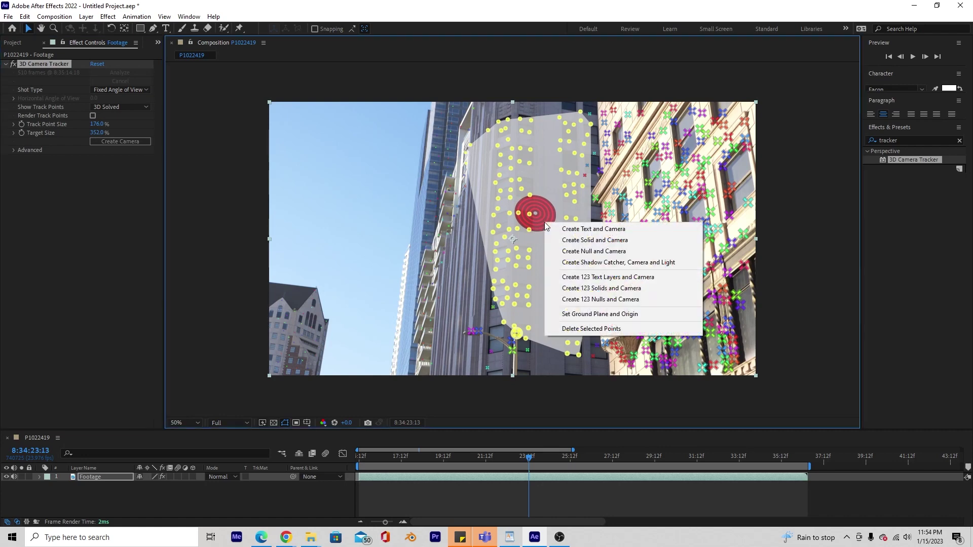
click(590, 252)
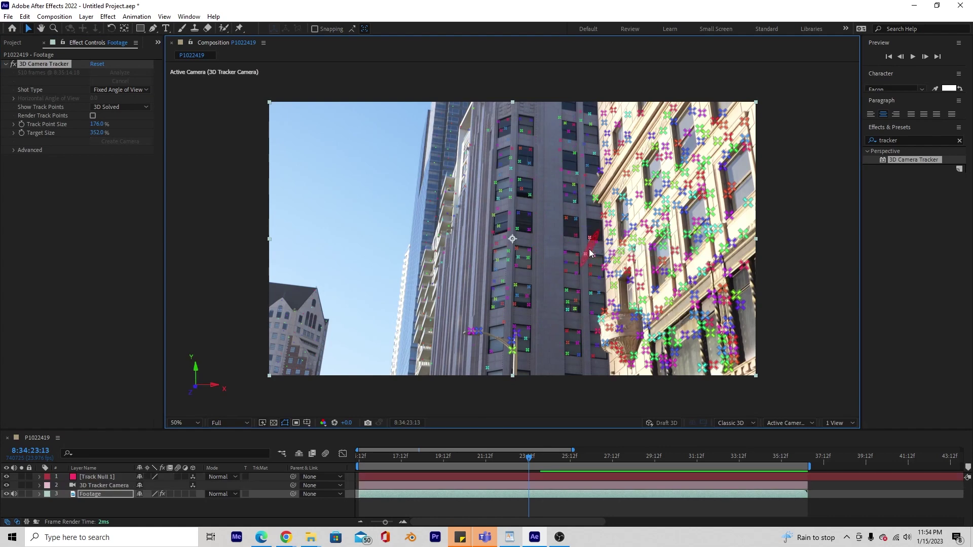
- Inspect the new track null, the tracker camera and the Footage layer one after another in the timeline
click(483, 478)
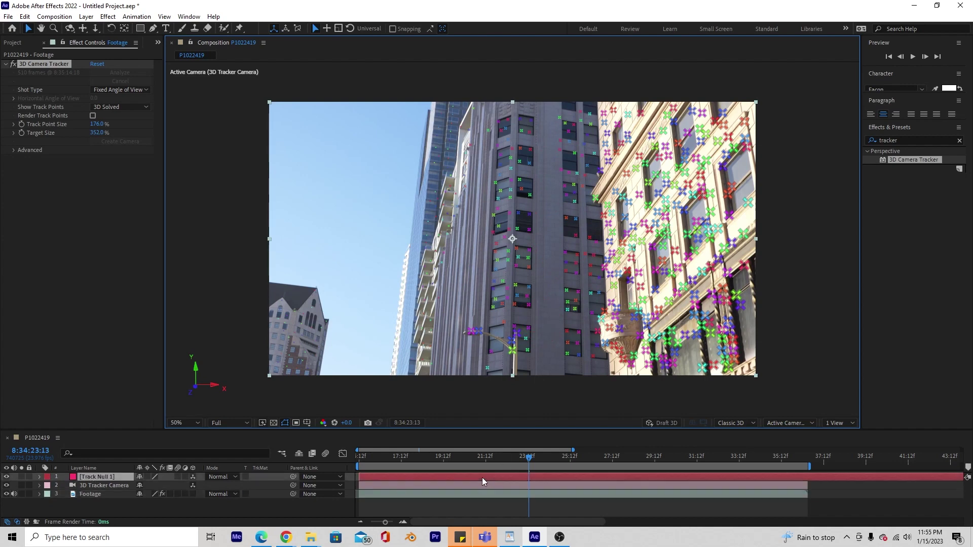
click(504, 486)
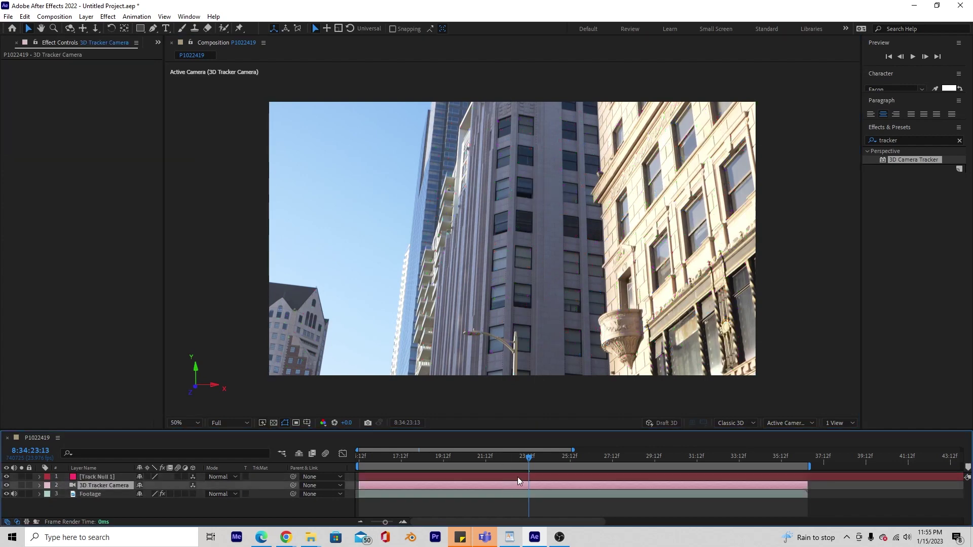
click(525, 494)
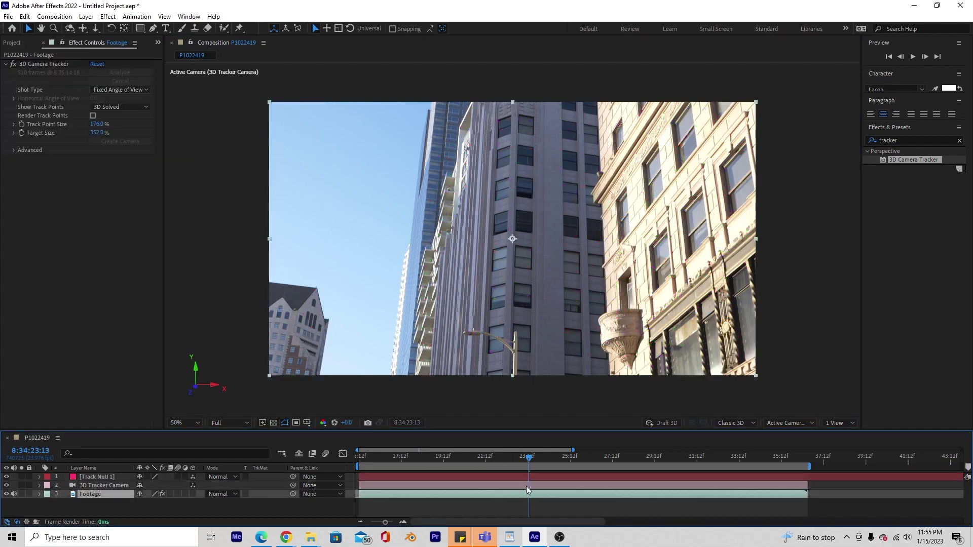
click(526, 486)
click(527, 477)
click(528, 494)
- Select the 3D Camera Tracker effect and check its solve along the footage, from 8:34:33:00 back to 8:34:21:18
click(31, 64)
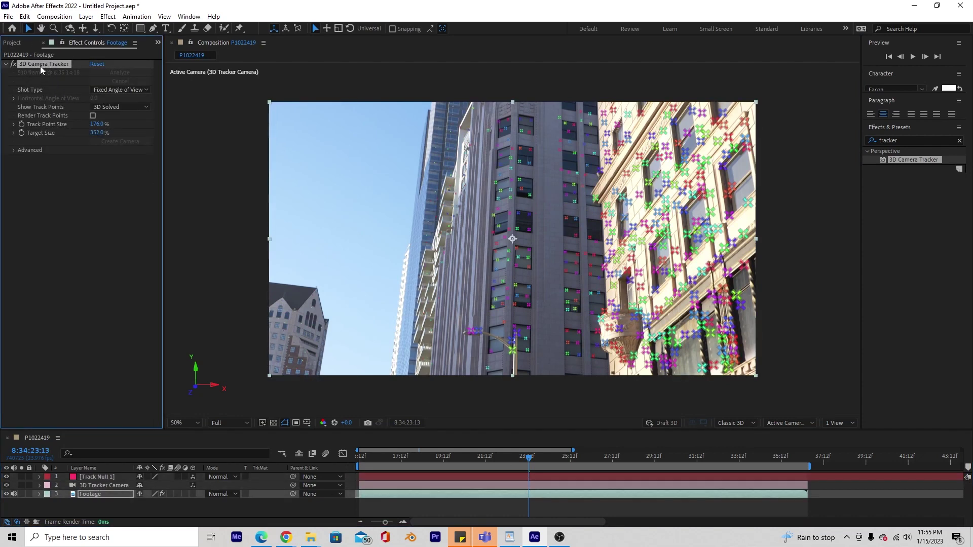
drag(532, 461, 730, 439)
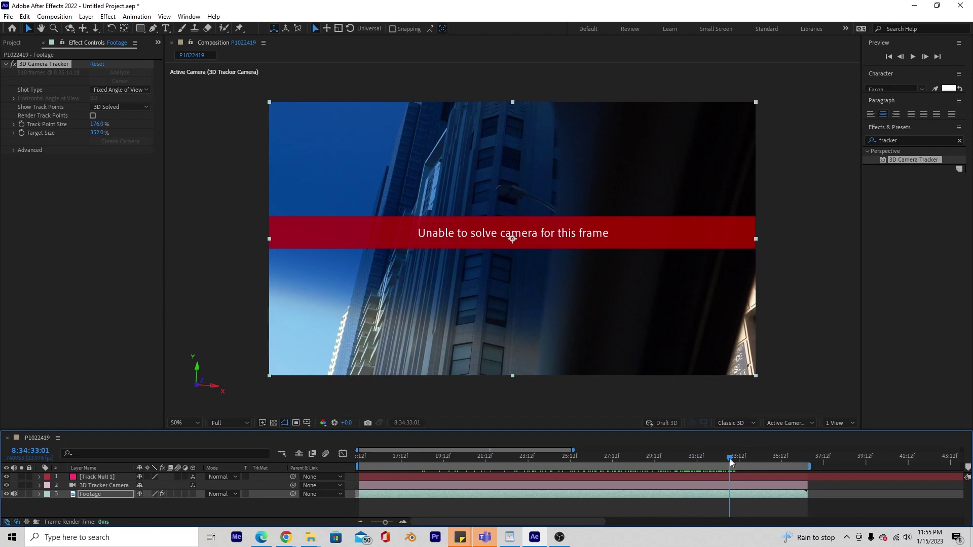
drag(732, 462, 728, 461)
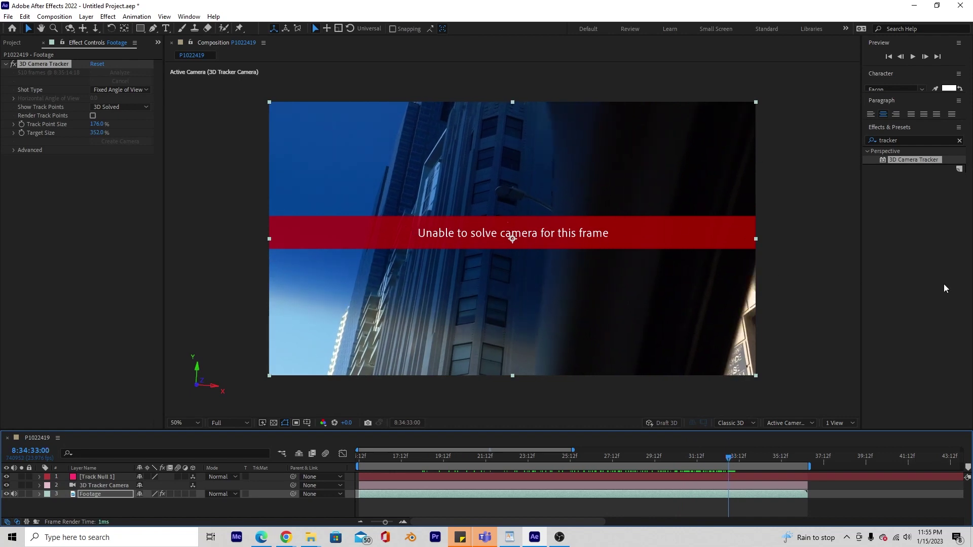
drag(736, 459, 491, 460)
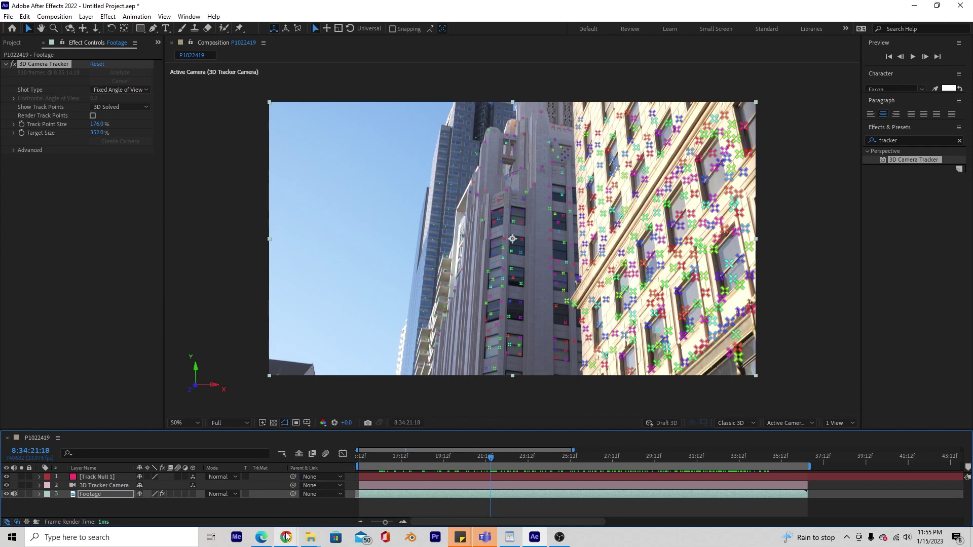
- Switch to Mixamo in the browser and look through all three pages of the character library
mouse_move(285, 536)
click(347, 494)
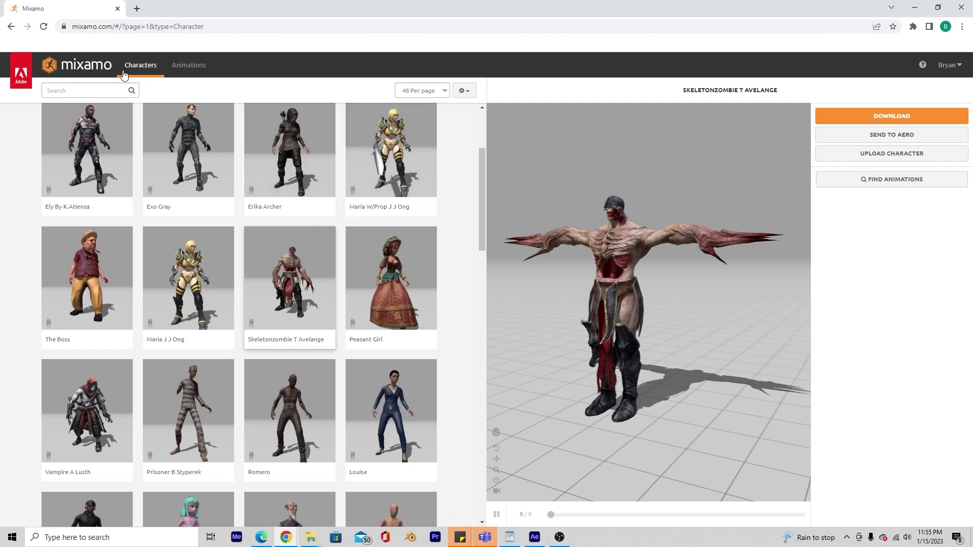
scroll(324, 345, up, 3)
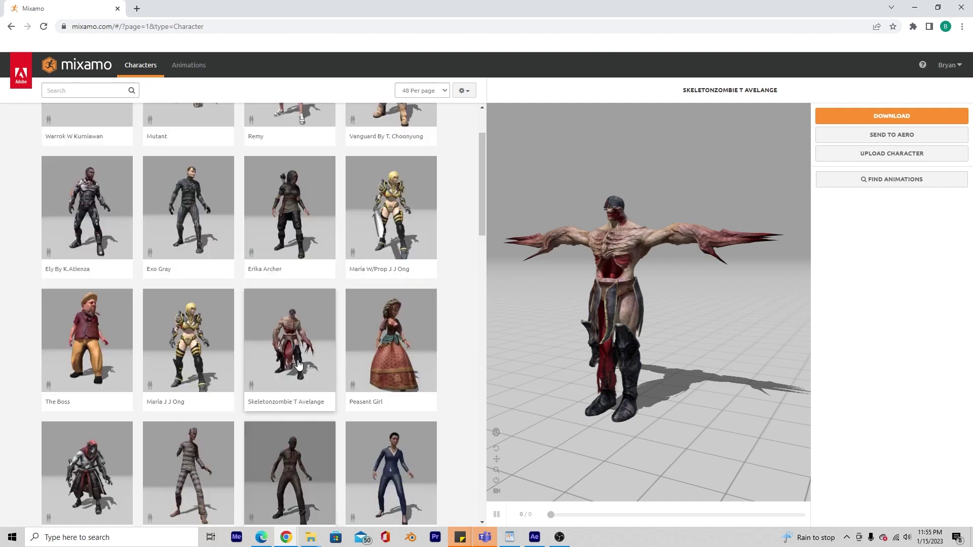
scroll(265, 369, down, 9)
scroll(278, 348, down, 20)
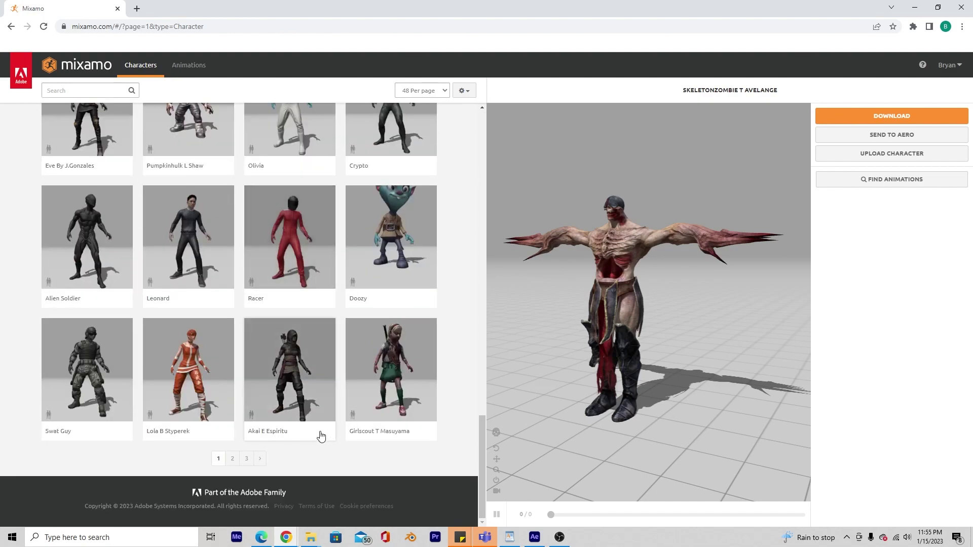
click(233, 458)
scroll(291, 299, down, 3)
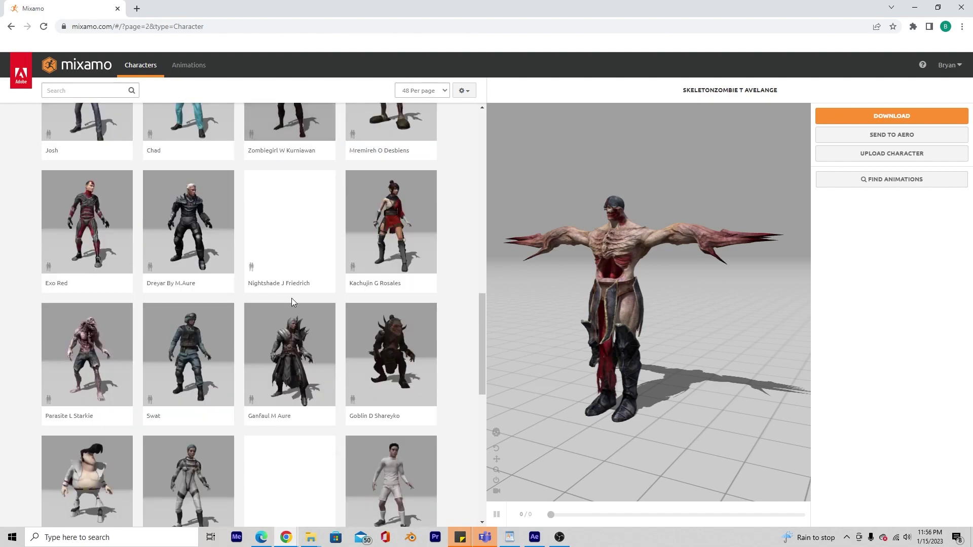
scroll(302, 300, down, 3)
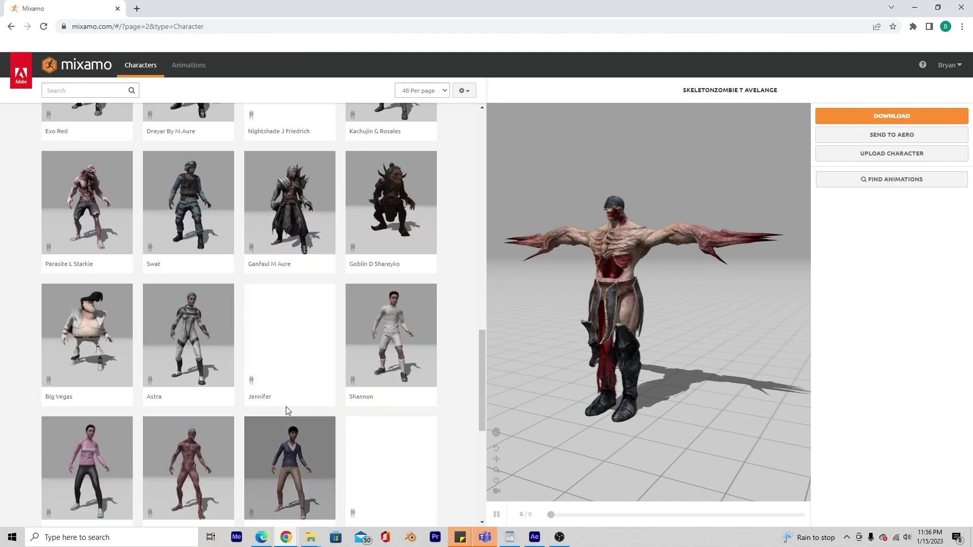
scroll(303, 348, down, 6)
scroll(302, 348, down, 2)
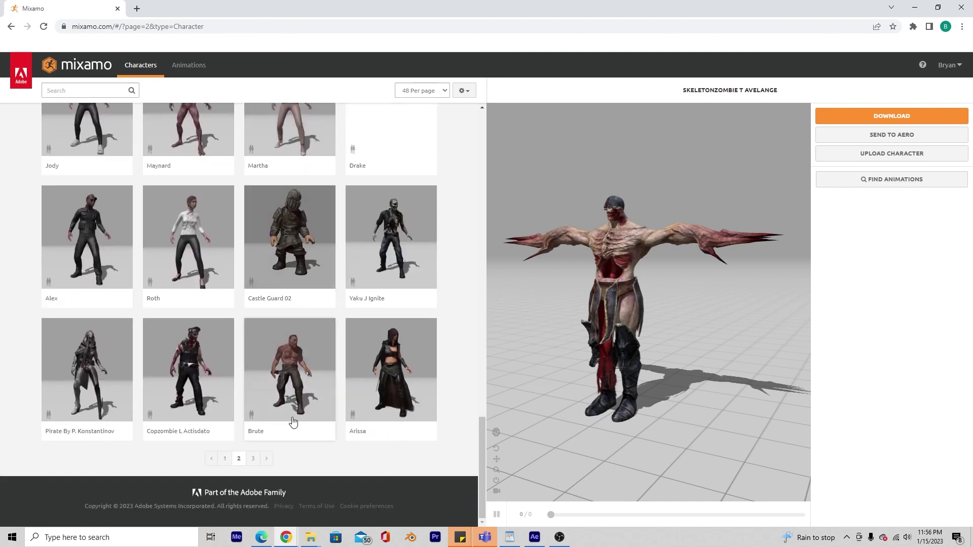
click(252, 459)
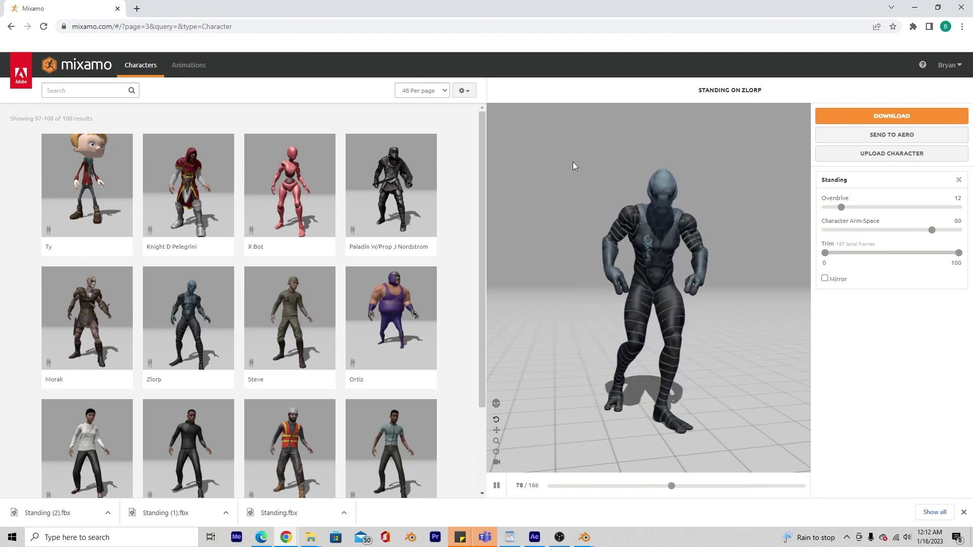
- Search the Mixamo animations for "stand" and apply the Stand Up animation to the Zlorp character
click(189, 66)
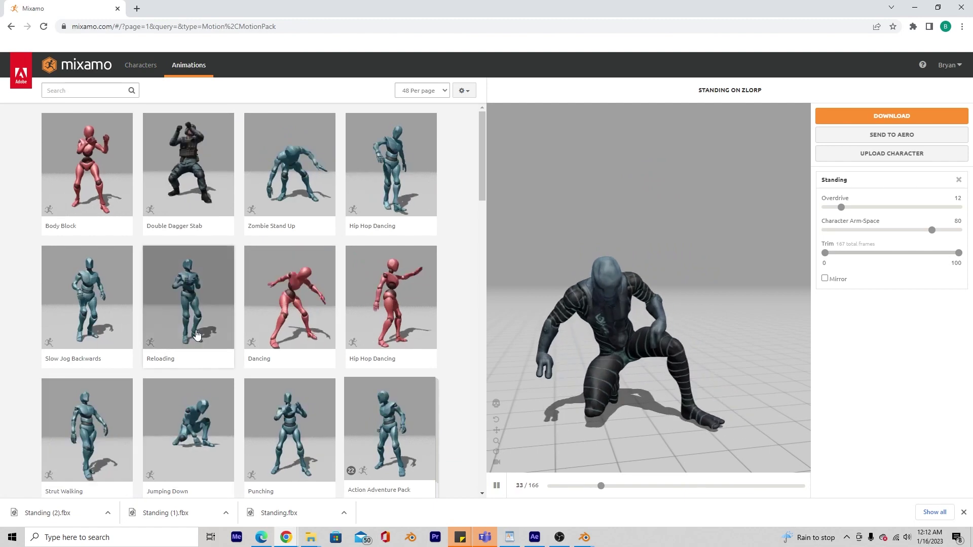
scroll(311, 294, down, 3)
scroll(263, 304, down, 2)
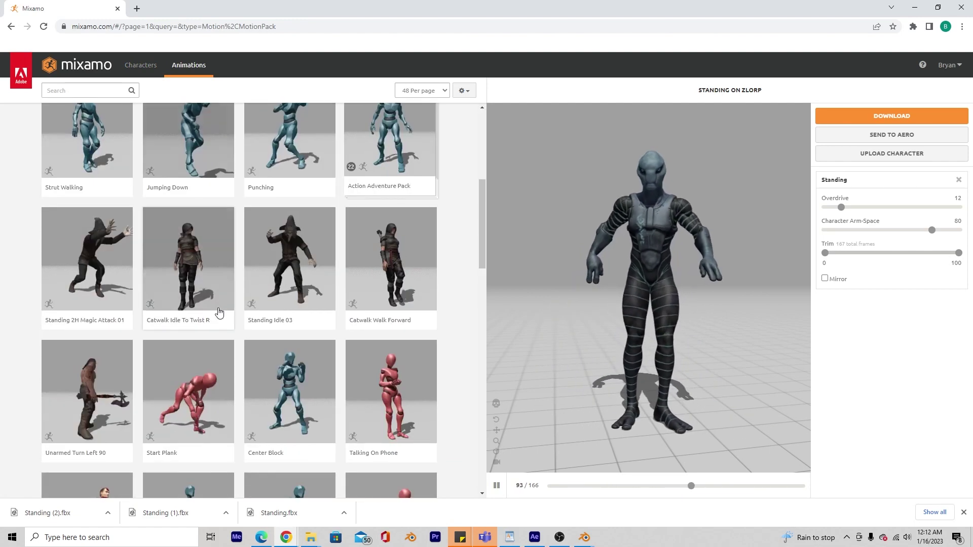
scroll(218, 314, up, 5)
click(85, 91)
text(stand)
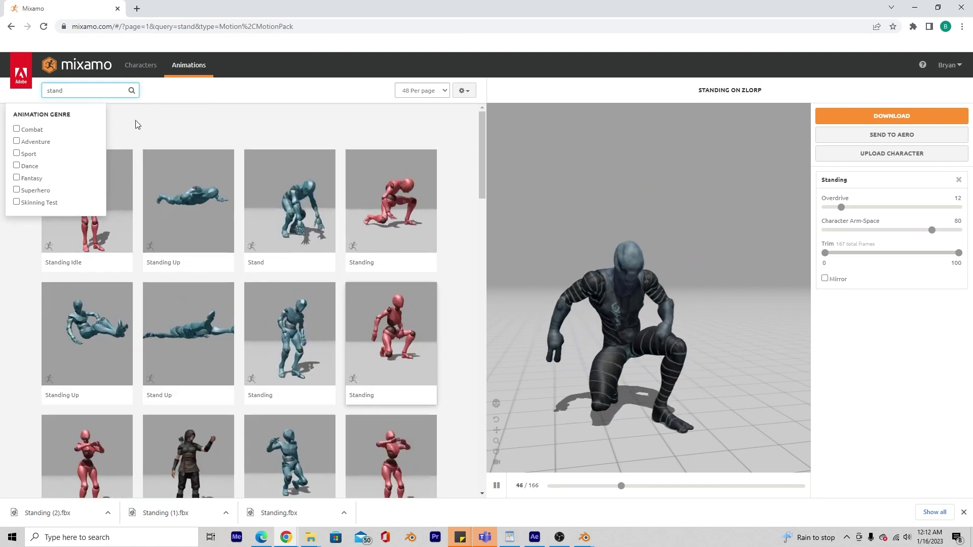
key(Return)
click(182, 343)
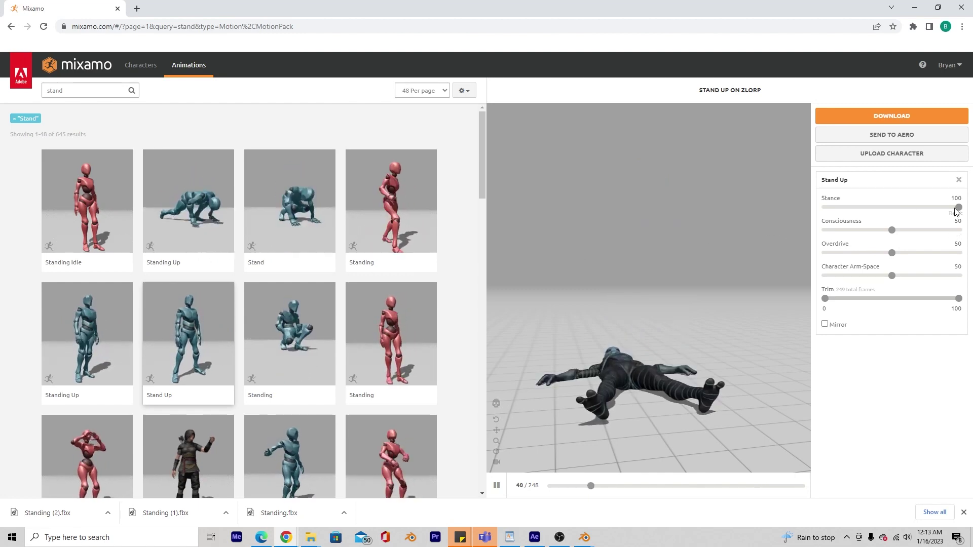
- Set Stand Up's Stance to 54, Consciousness to 69, Overdrive to 40 and Character Arm-Space to 64, and replay the preview
drag(958, 208, 949, 208)
click(898, 207)
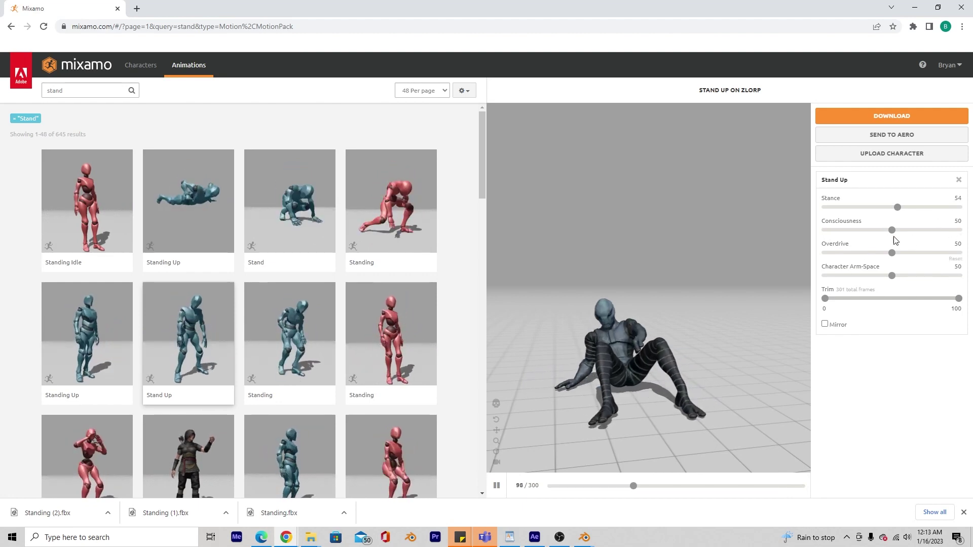
click(917, 230)
click(878, 253)
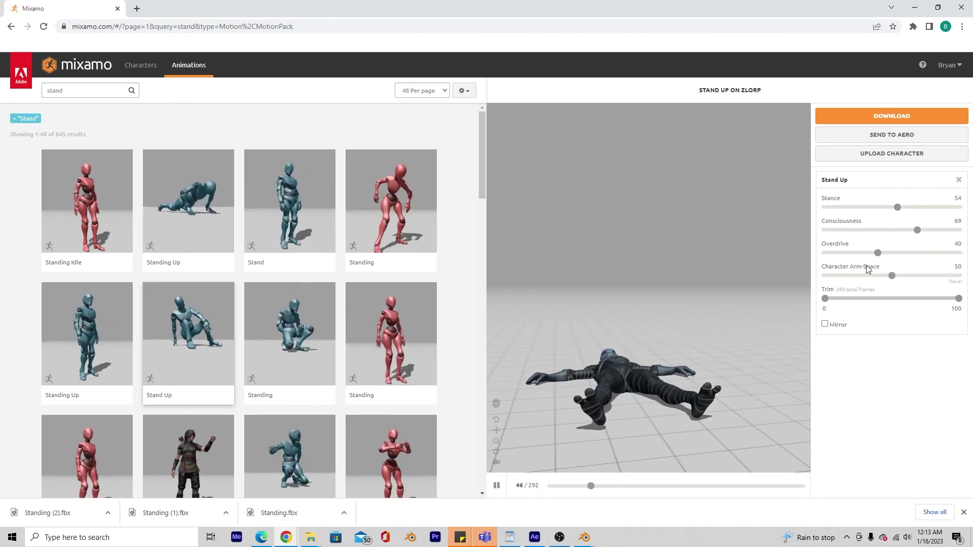
drag(893, 276, 911, 276)
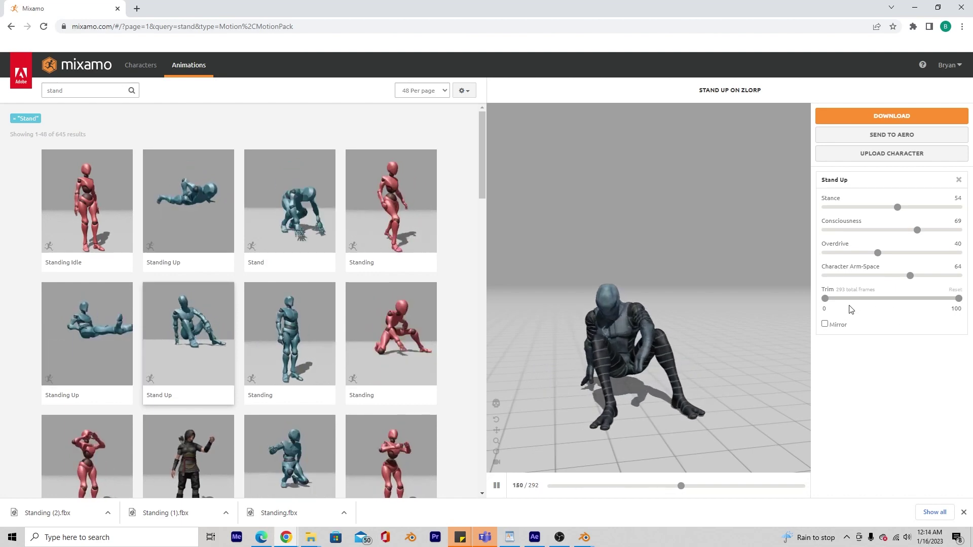
click(550, 486)
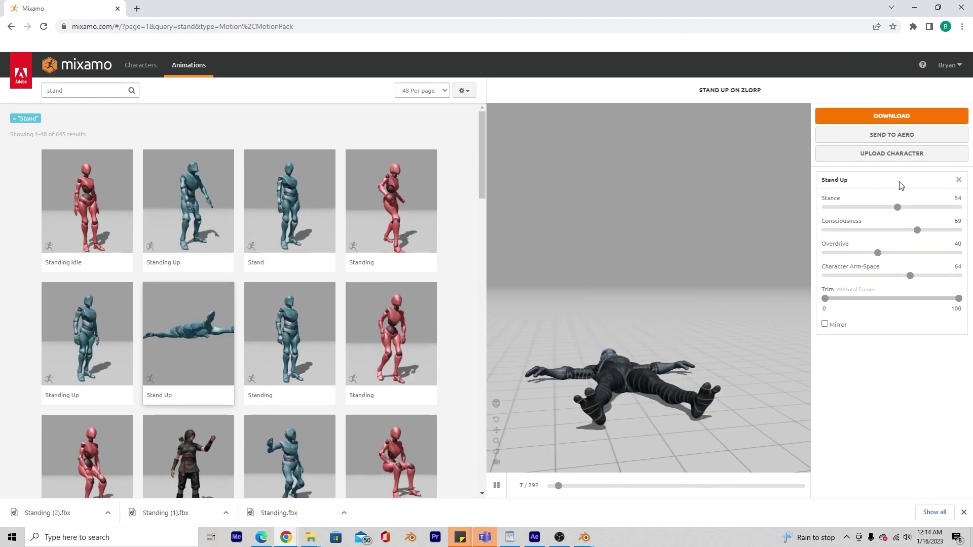
- Download the Stand Up animation as FBX Binary with skin, at 30 frames per second and no keyframe reduction
click(911, 115)
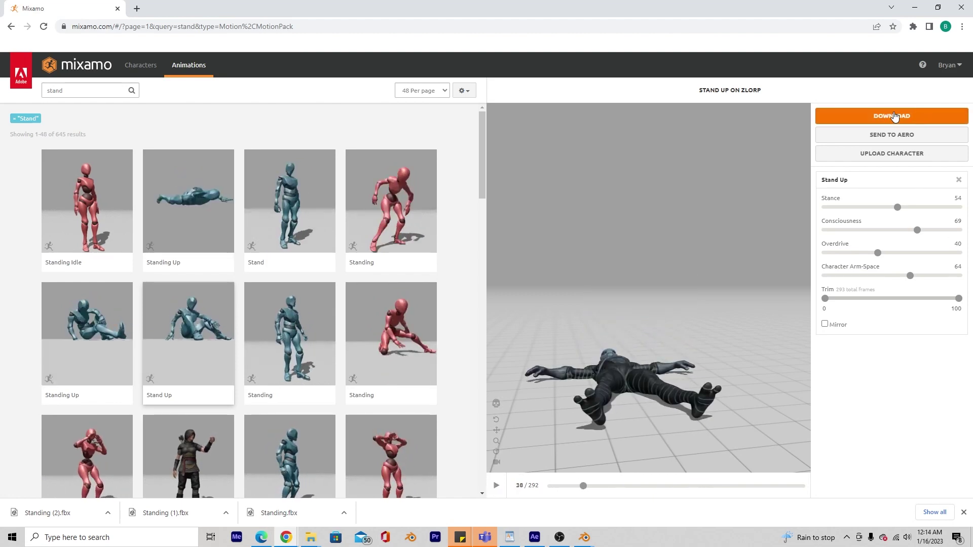
click(411, 161)
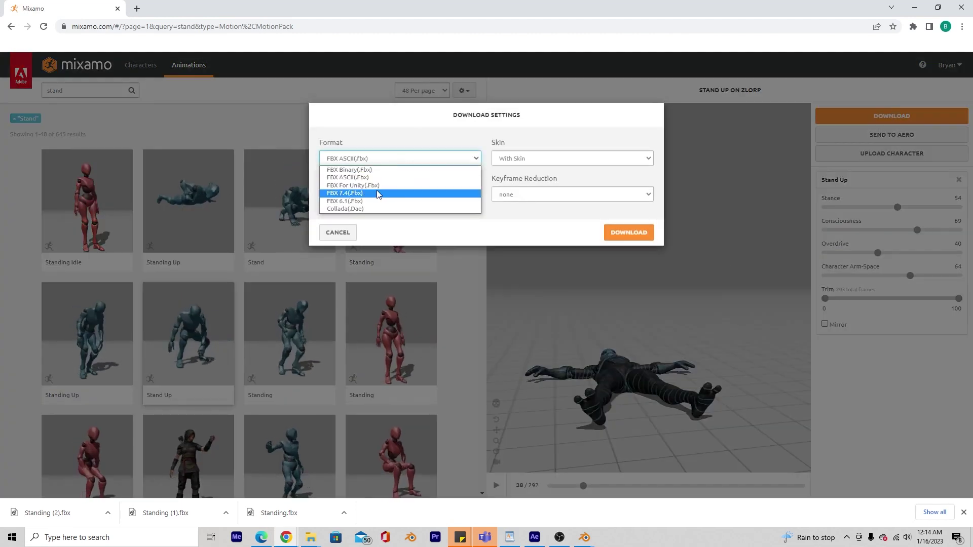
click(348, 170)
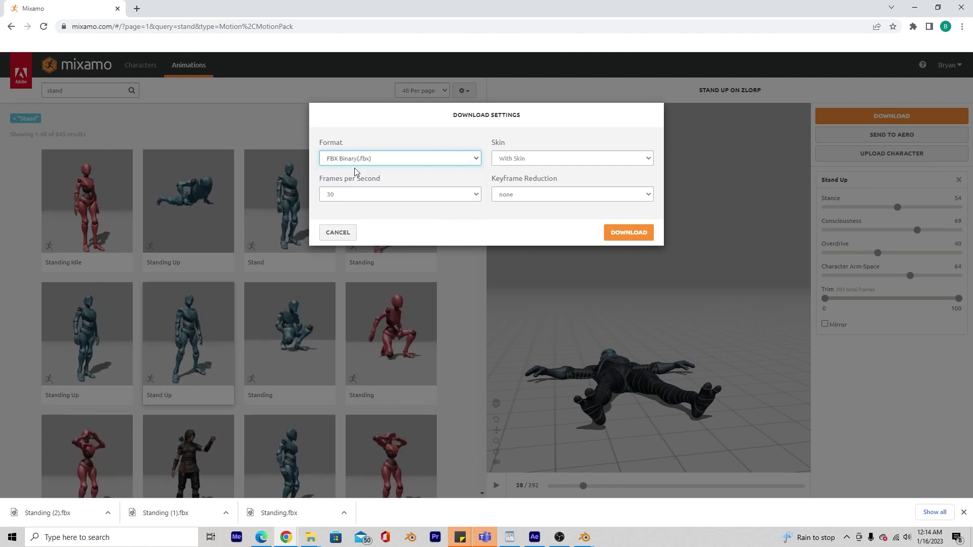
click(541, 159)
click(543, 166)
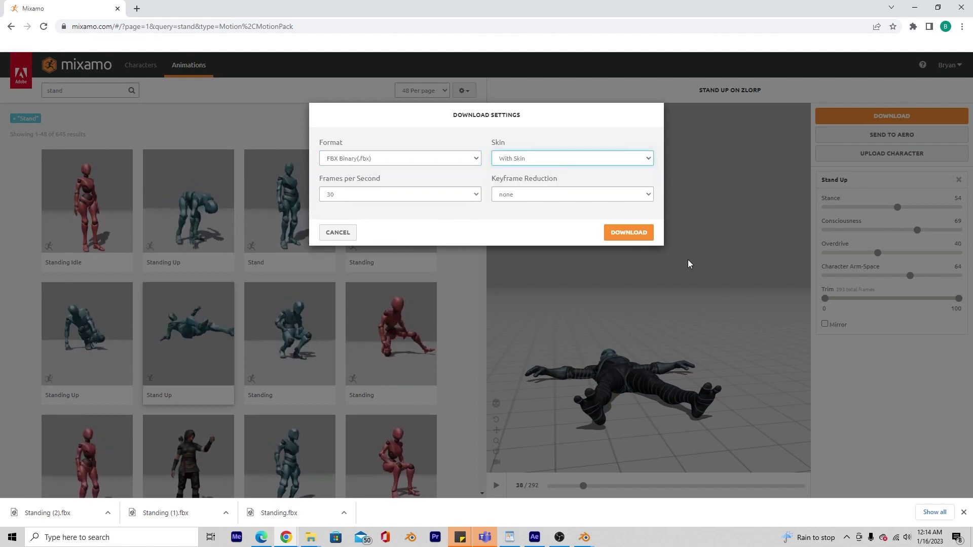
click(616, 236)
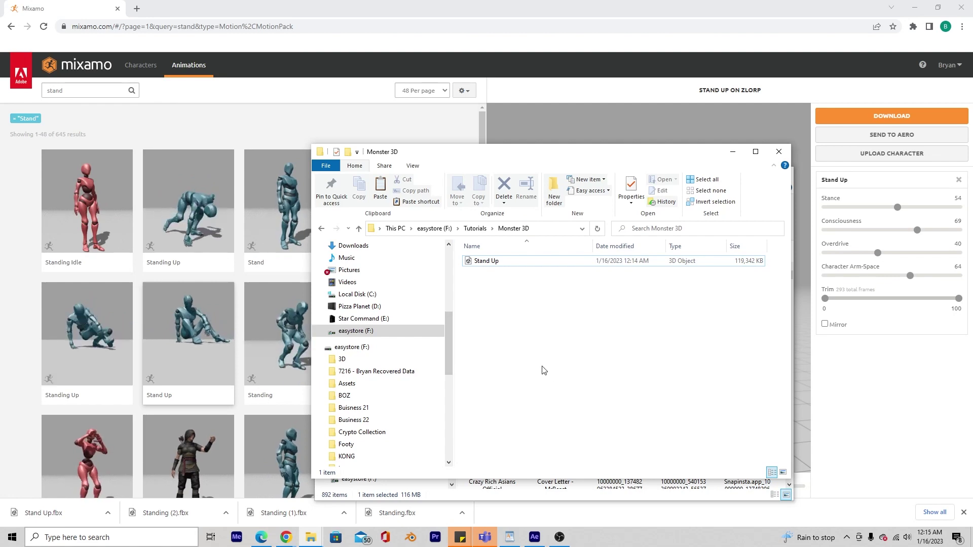
- Switch to Blender, start a new General file and delete the default cube
click(411, 538)
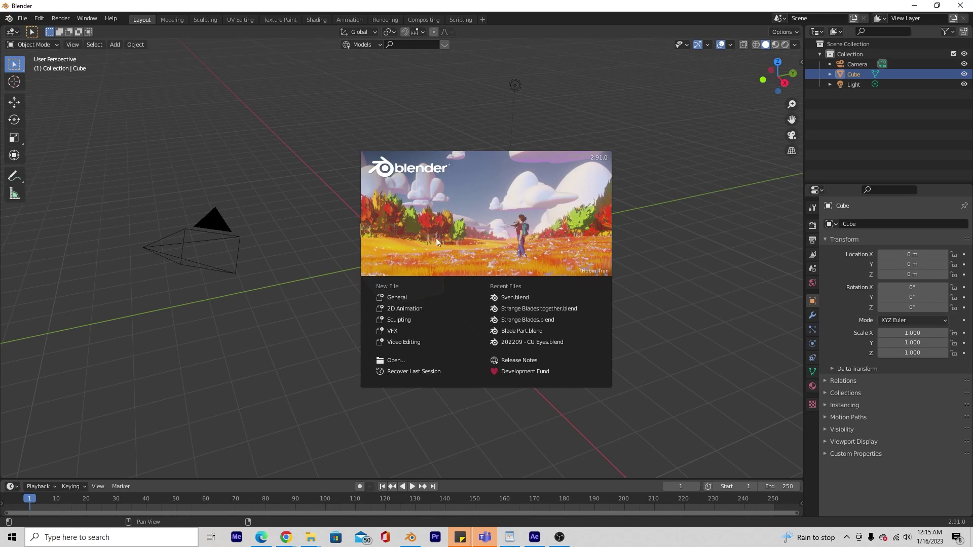
click(397, 297)
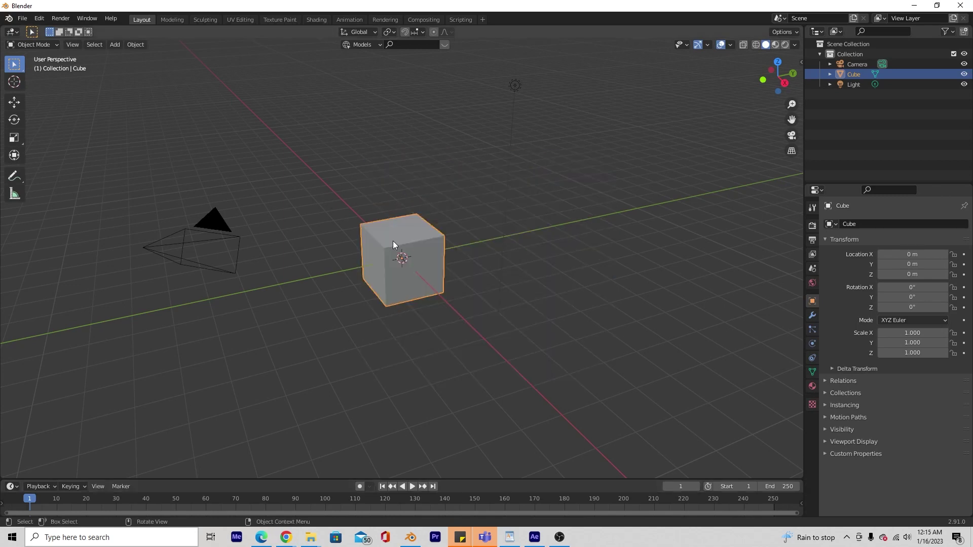
key(Delete)
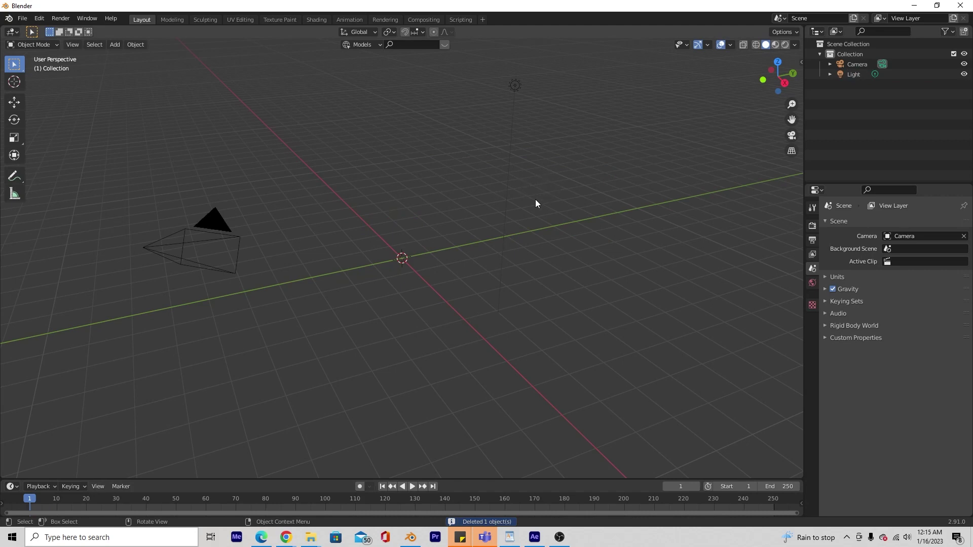
- Import Stand Up.fbx from the F:\Tutorials\Monster 3D folder with the default FBX import settings
click(23, 21)
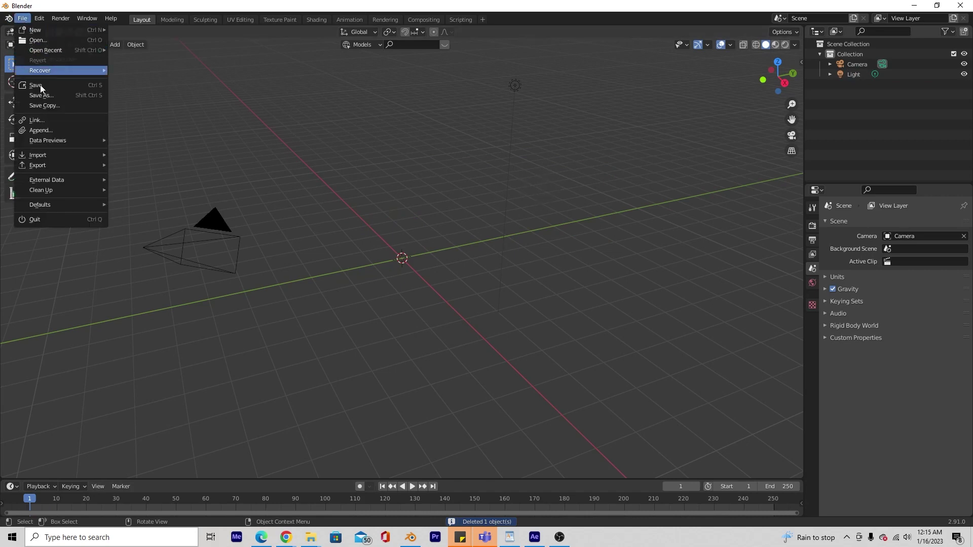
mouse_move(34, 155)
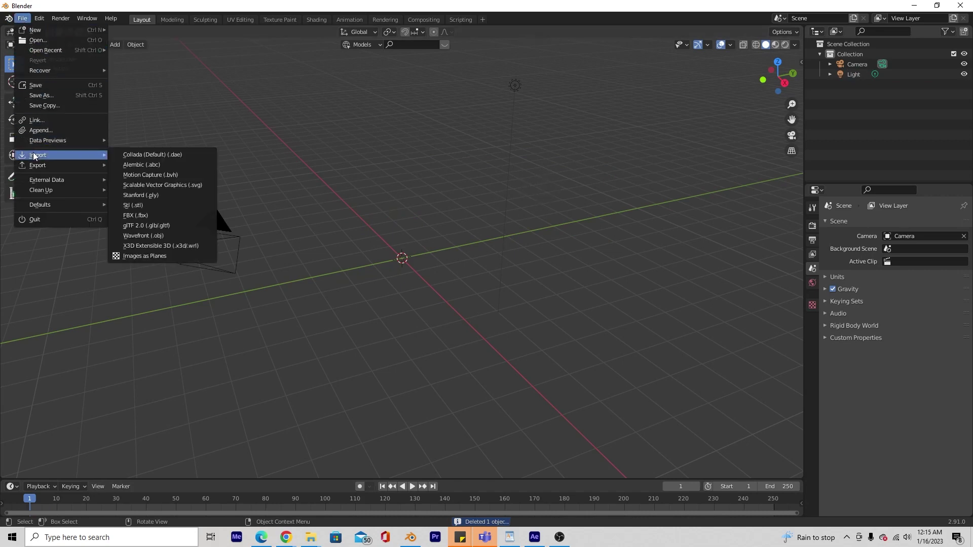
click(147, 215)
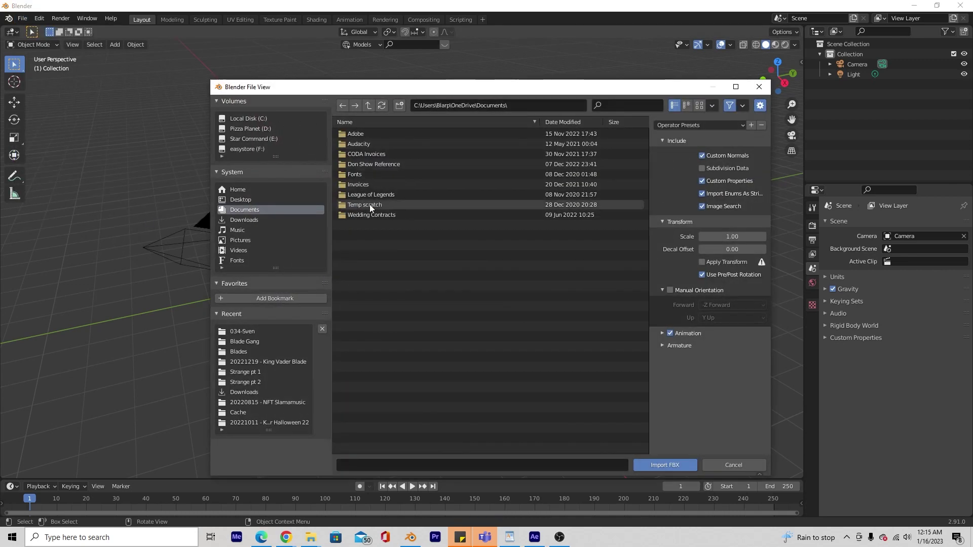
click(258, 149)
double_click(365, 326)
click(354, 133)
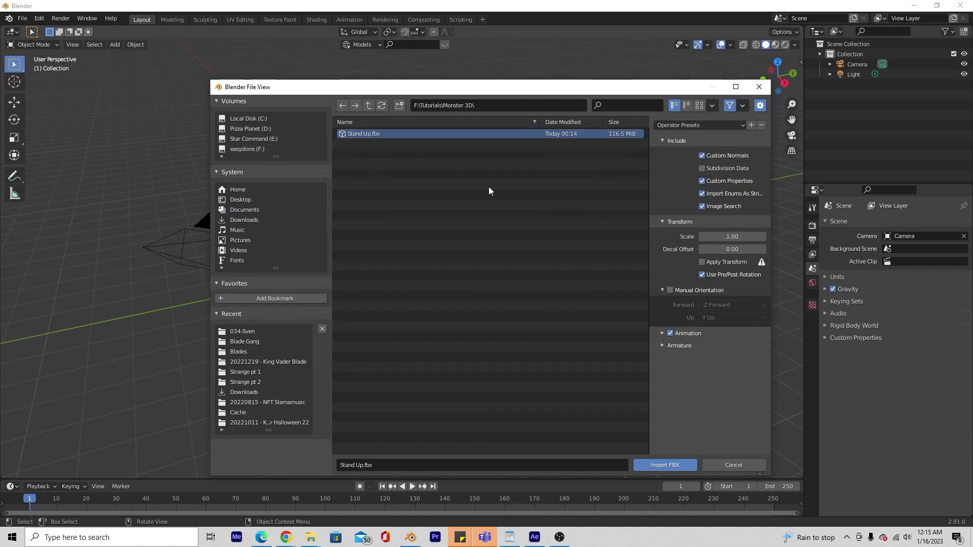
click(665, 465)
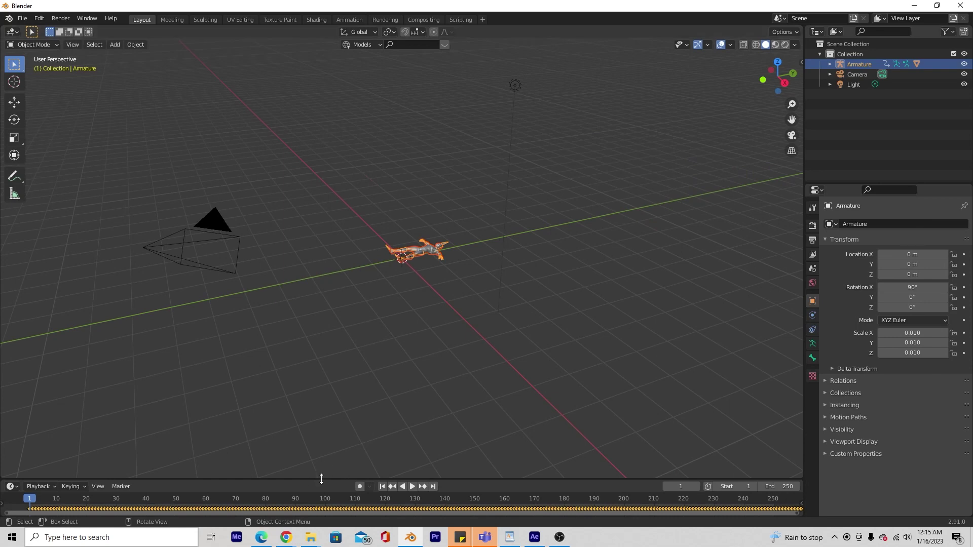
- Enlarge the timeline area and play the imported character's stand-up animation from a closer angle
drag(321, 479, 350, 401)
key(space)
scroll(373, 239, up, 4)
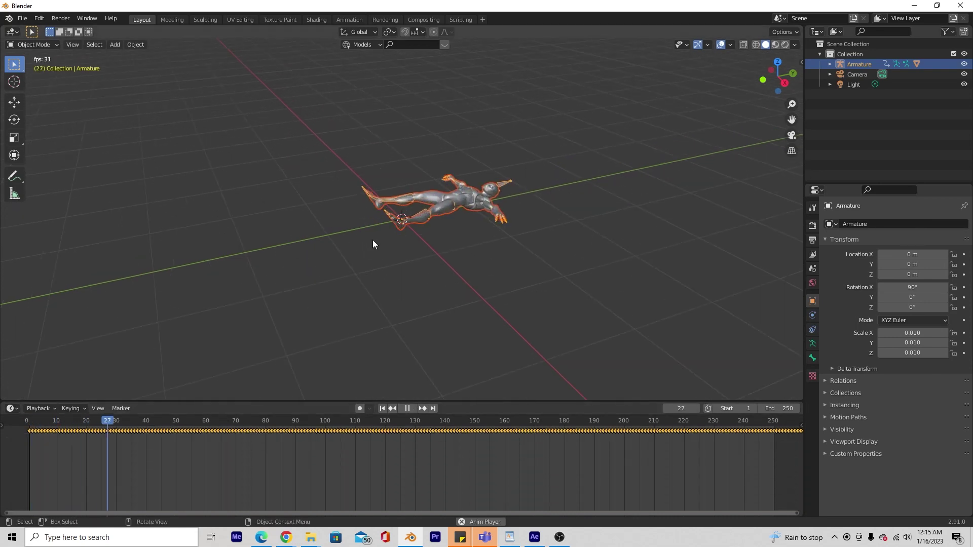
middle_drag(373, 239, 411, 204)
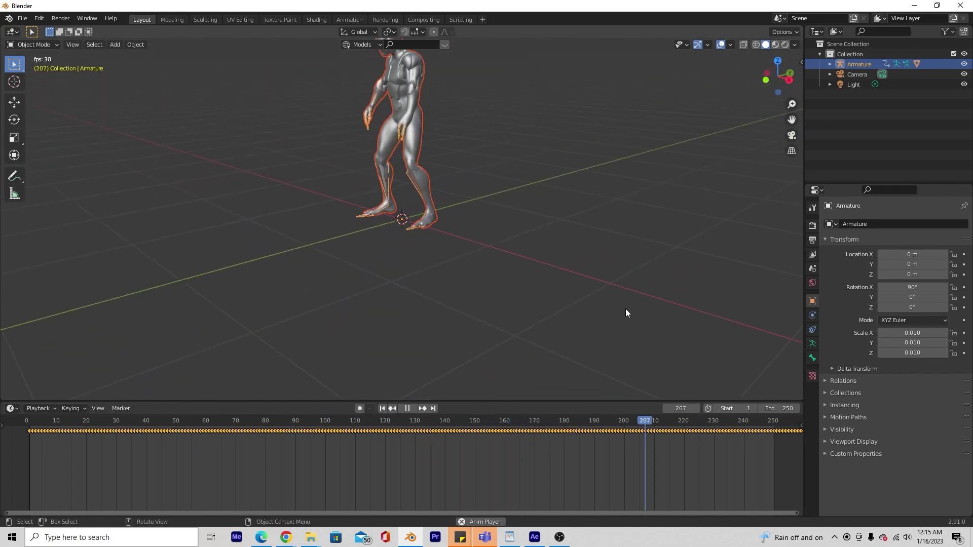
- Set the scene's end frame to 300 and scrub through the stand-up animation to frame 210
click(610, 424)
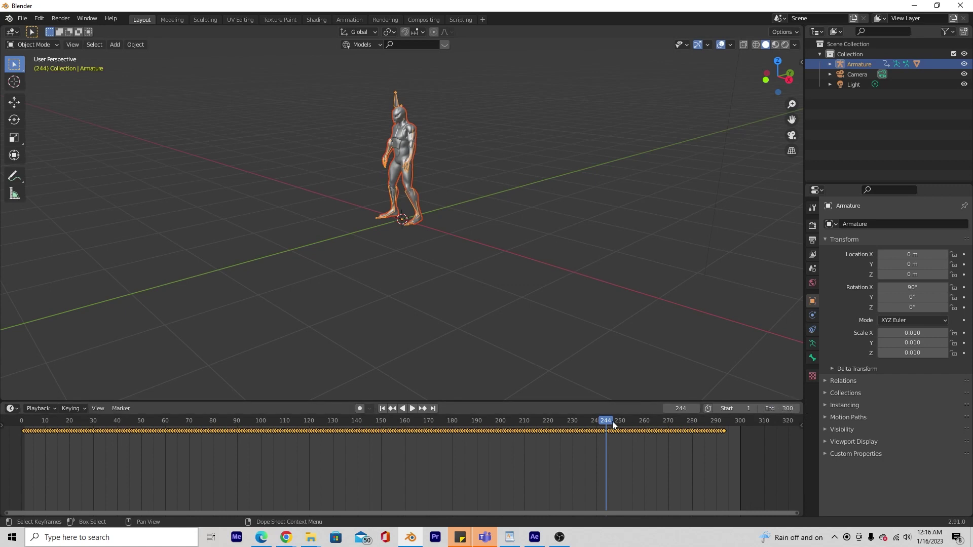
drag(613, 425, 22, 409)
drag(131, 423, 525, 436)
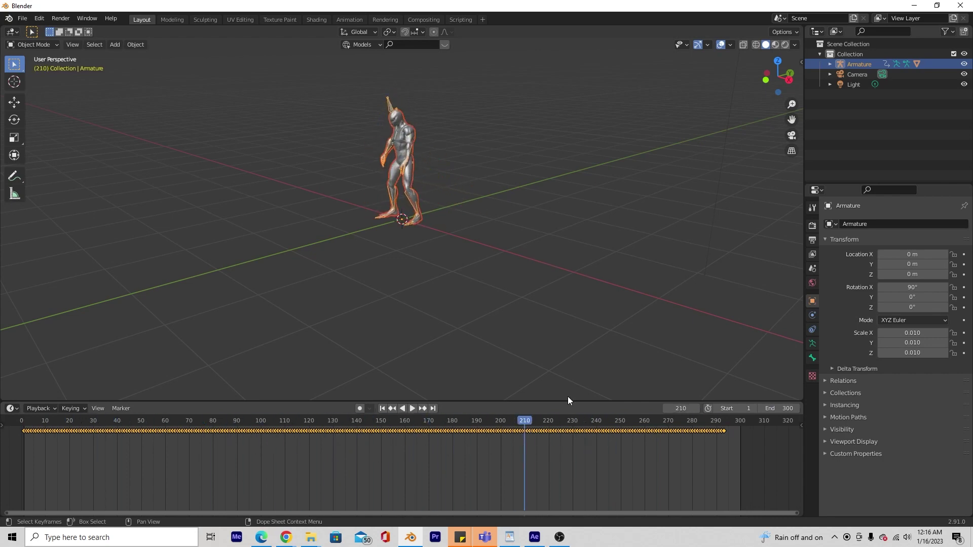
- Switch the viewport to Rendered shading, inspect the character's textures up close and deselect the armature
click(786, 44)
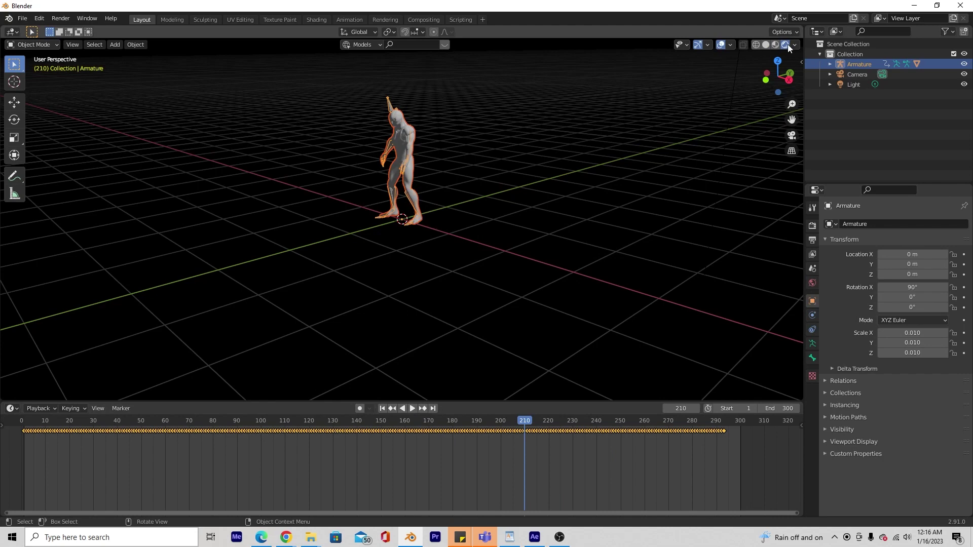
scroll(404, 230, up, 5)
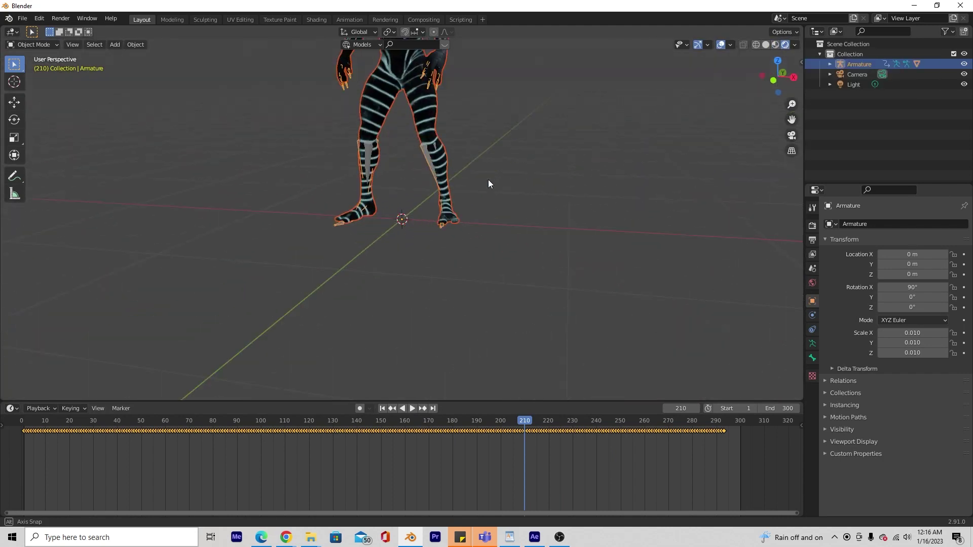
middle_drag(489, 183, 458, 286)
scroll(458, 281, up, 2)
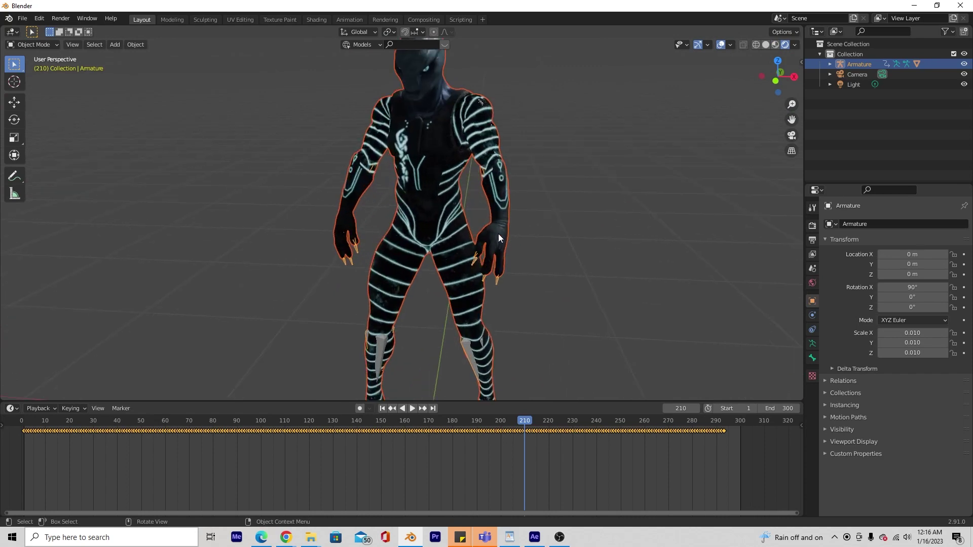
mouse_move(498, 234)
middle_down()
mouse_move(557, 248)
mouse_move(510, 224)
middle_up()
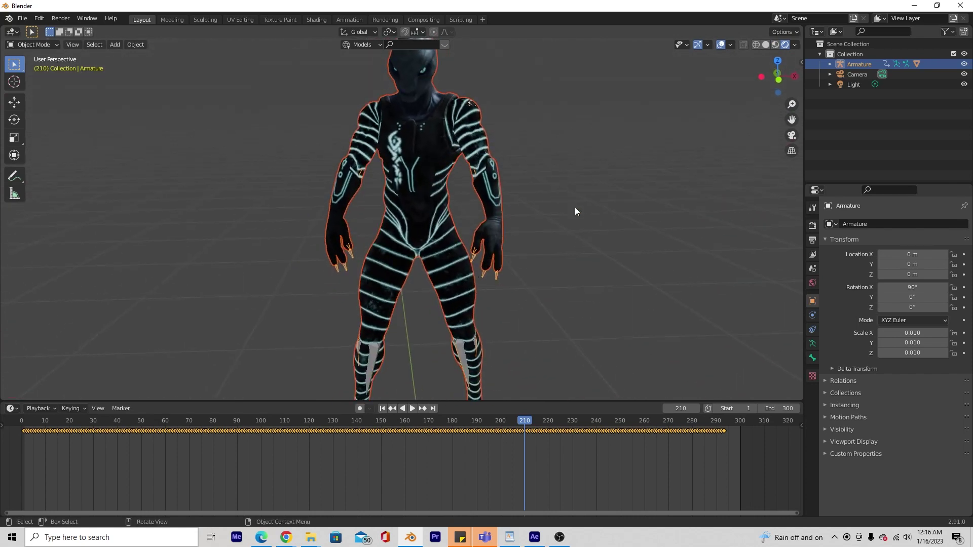
click(440, 476)
scroll(500, 203, down, 4)
click(500, 203)
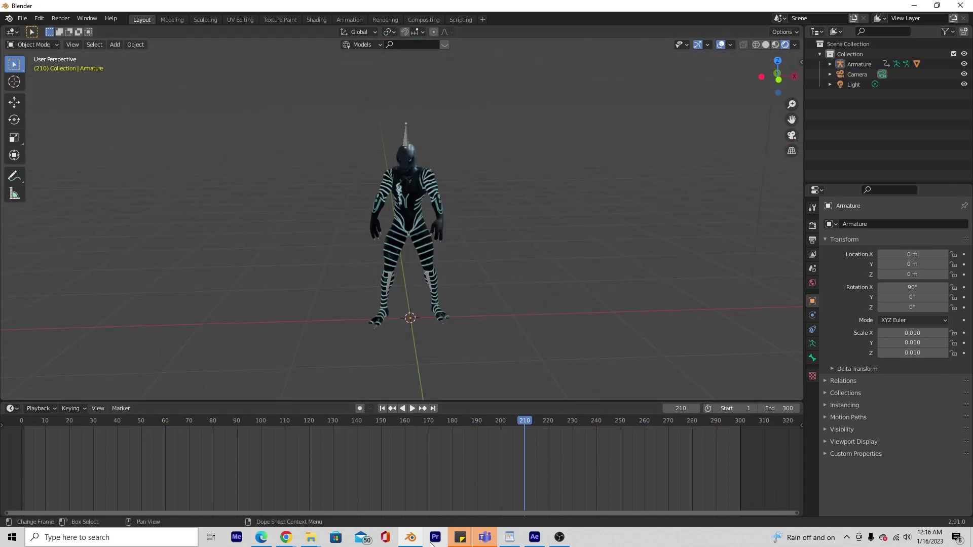
- Check the tracked building footage's camera angle in After Effects, scrubbing to 8:34:22:23, and return to Blender
click(534, 537)
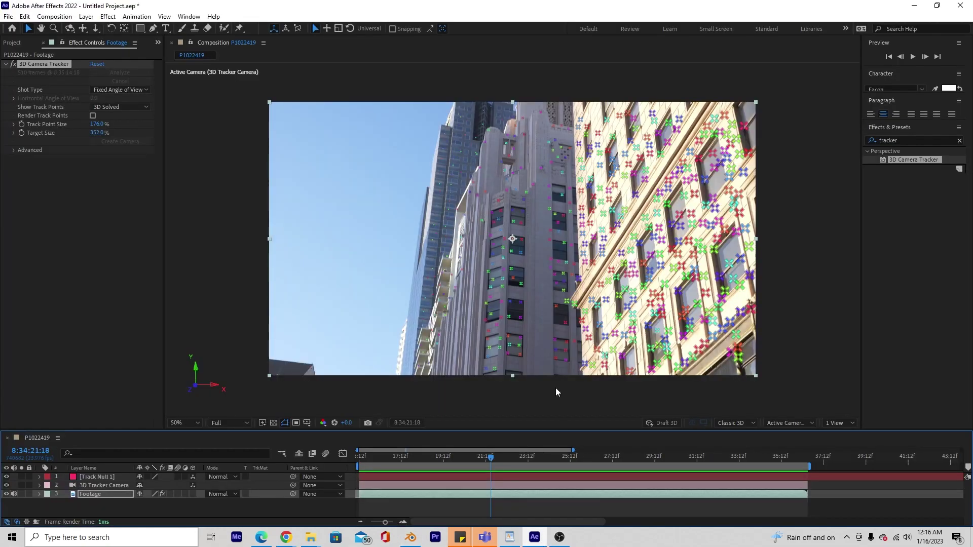
drag(494, 456, 516, 475)
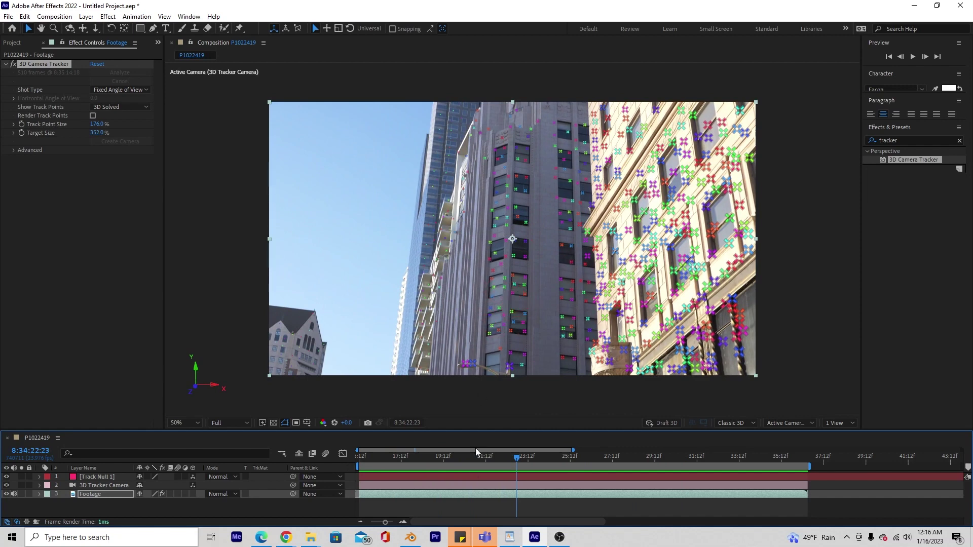
mouse_move(411, 542)
click(410, 512)
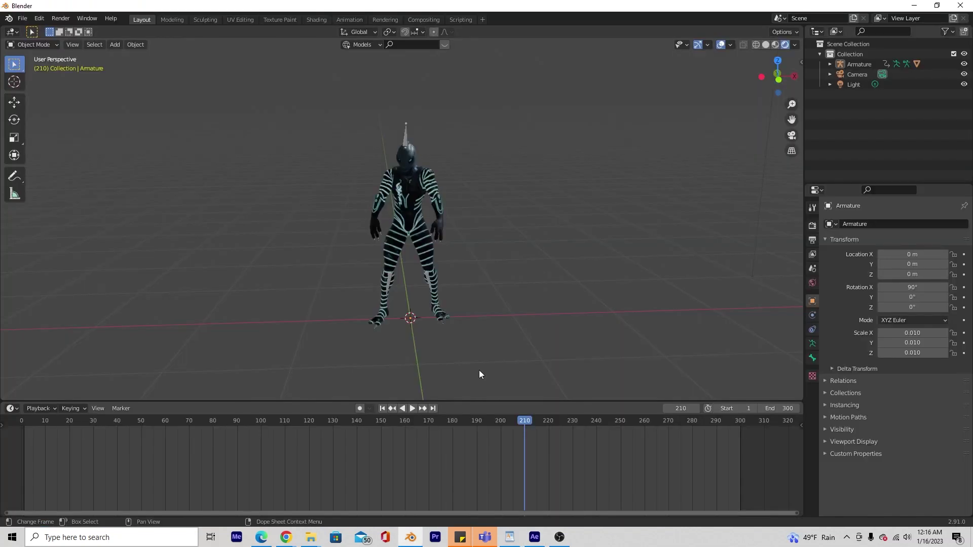
- Select the Camera, look through it and enable locking the camera to the view
scroll(462, 231, up, 3)
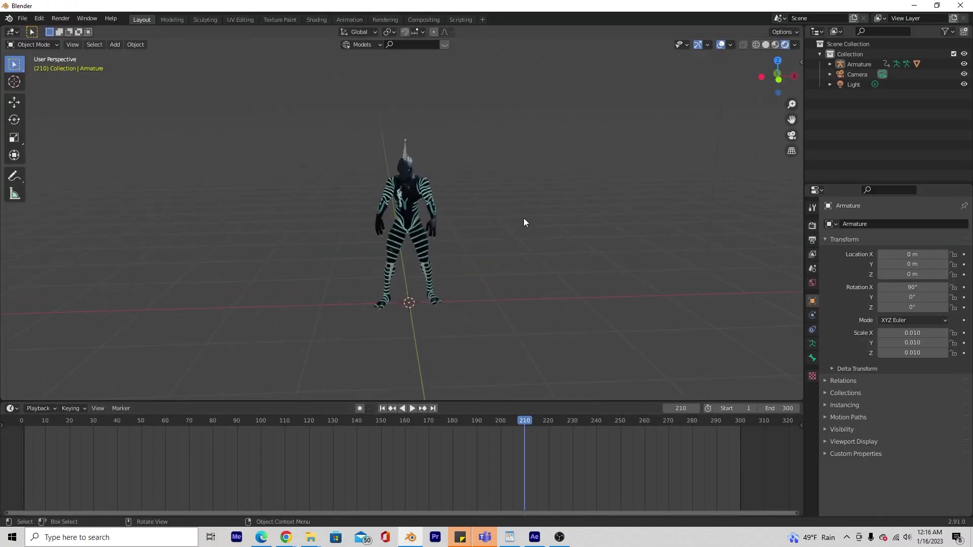
middle_drag(524, 222, 485, 224)
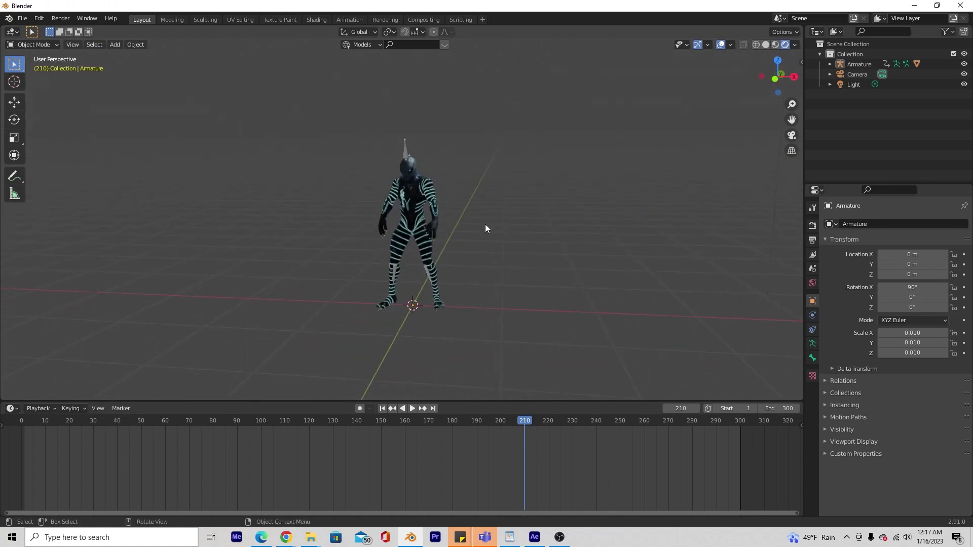
click(861, 75)
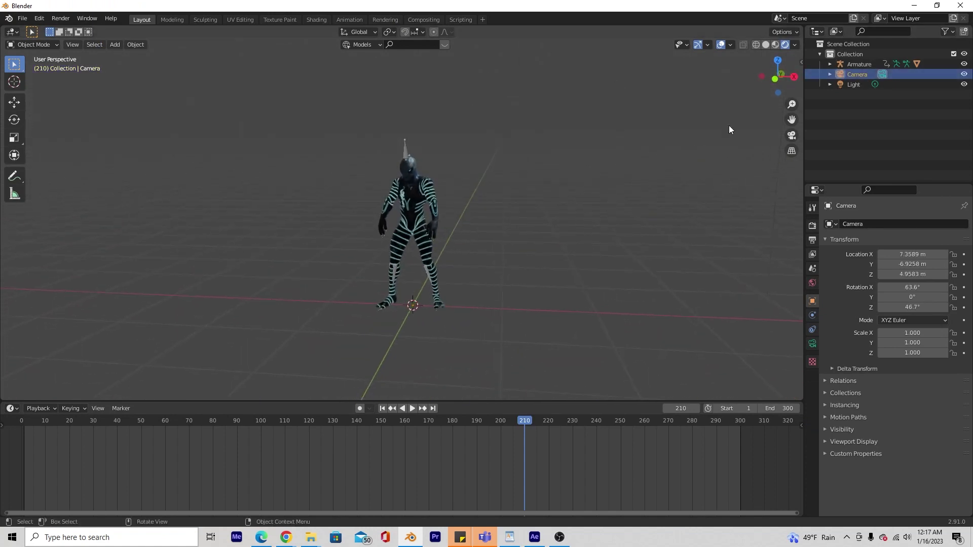
middle_drag(790, 141, 790, 142)
click(792, 135)
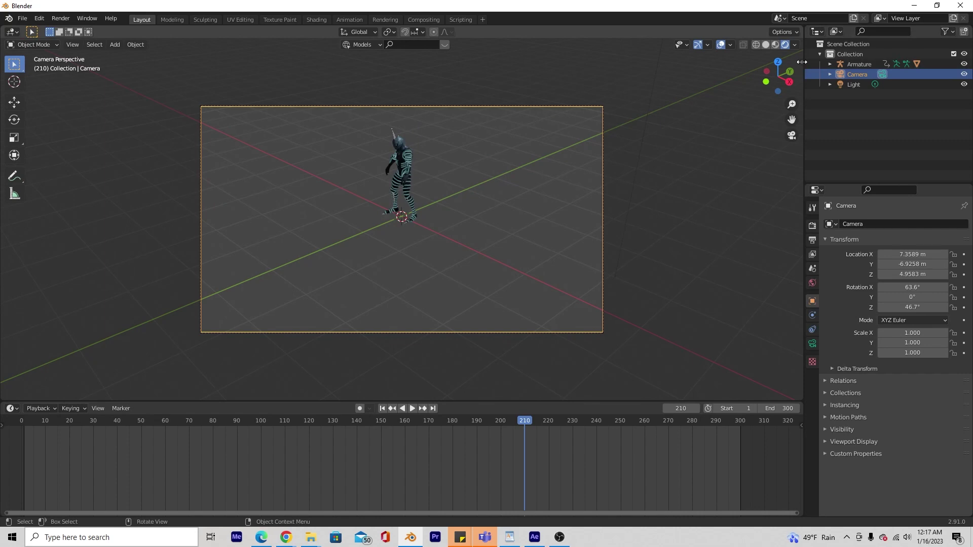
key(n)
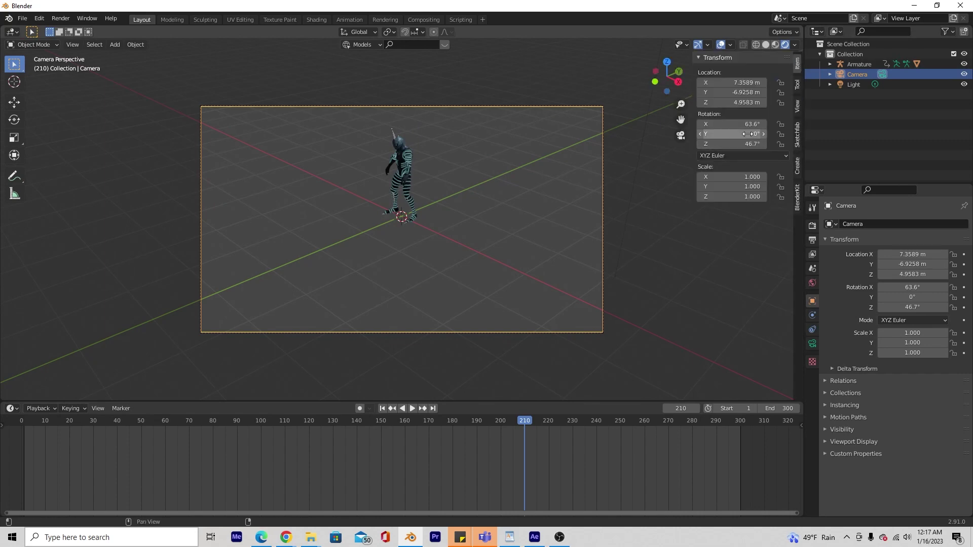
click(799, 107)
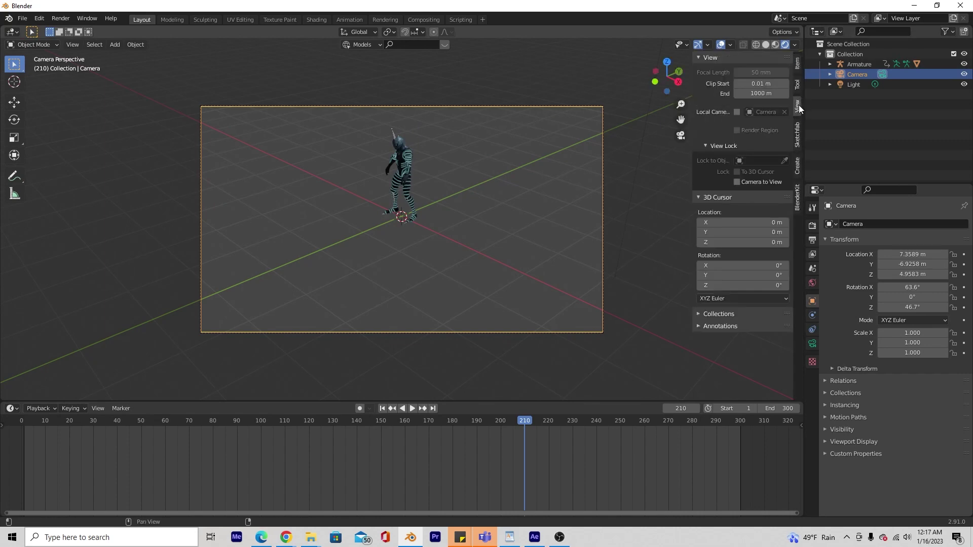
click(737, 182)
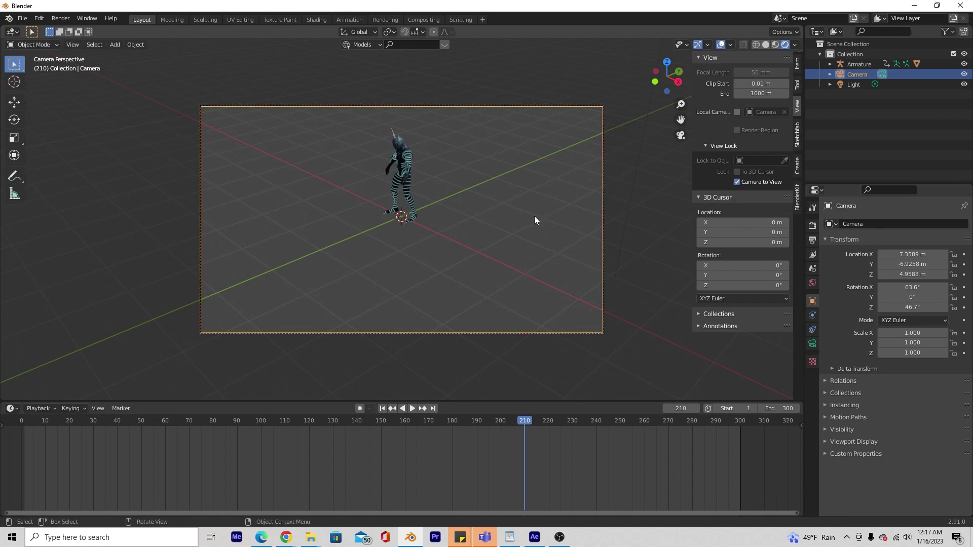
- Frame the character from a low front angle with the camera tilted about 110° in X and about 1 m below ground, and scrub to frame 207
middle_drag(535, 220, 565, 141)
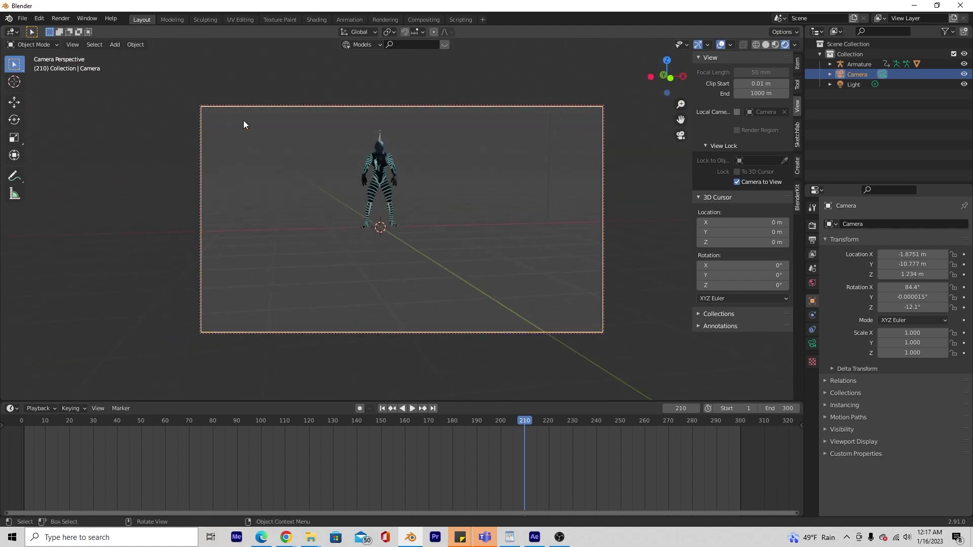
scroll(430, 202, up, 6)
middle_drag(471, 220, 495, 168)
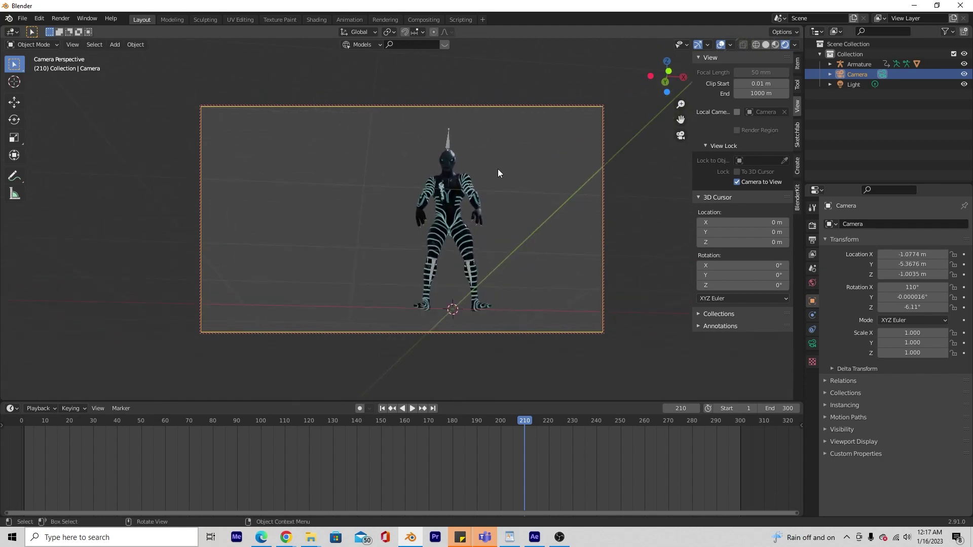
key(space)
drag(488, 418, 518, 447)
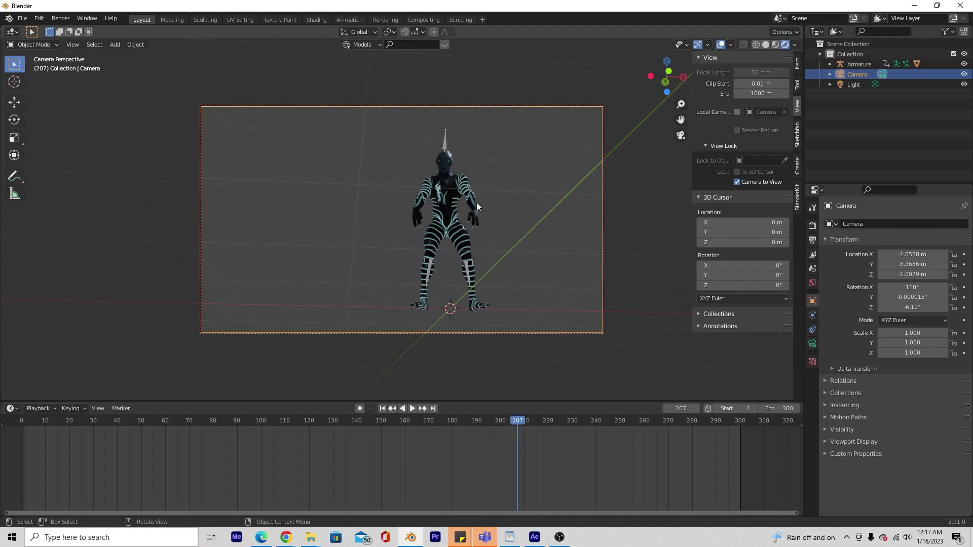
- Recheck the tracked building footage's camera angle by scrubbing it in After Effects, and return to Blender
click(531, 536)
drag(518, 460, 594, 460)
click(411, 537)
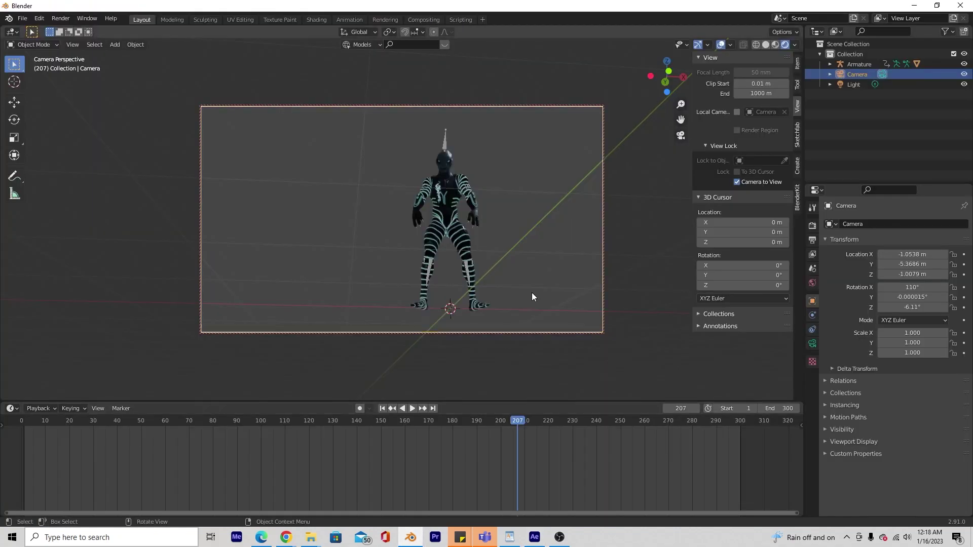
- Deselect the camera, turn off locking the camera to the view, and move the animation to frame 257
click(617, 157)
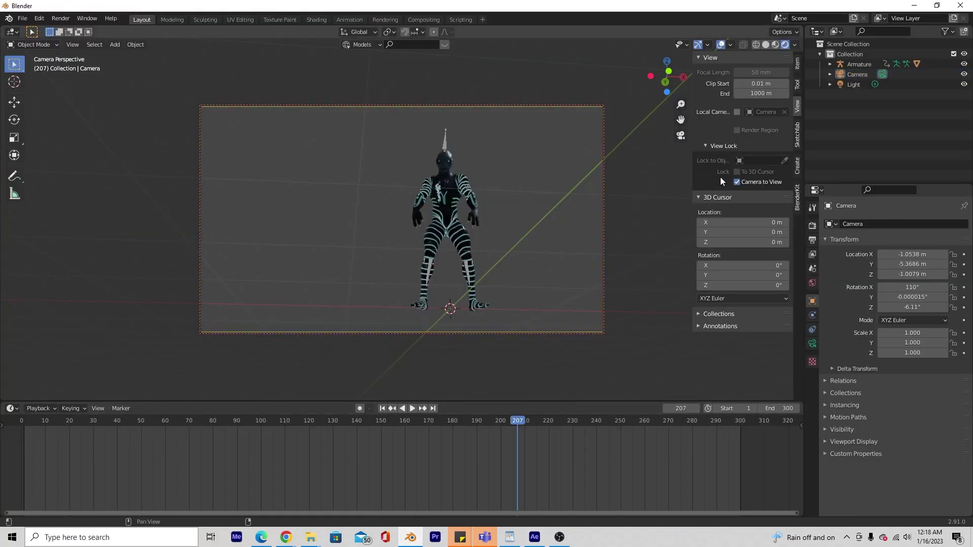
click(737, 182)
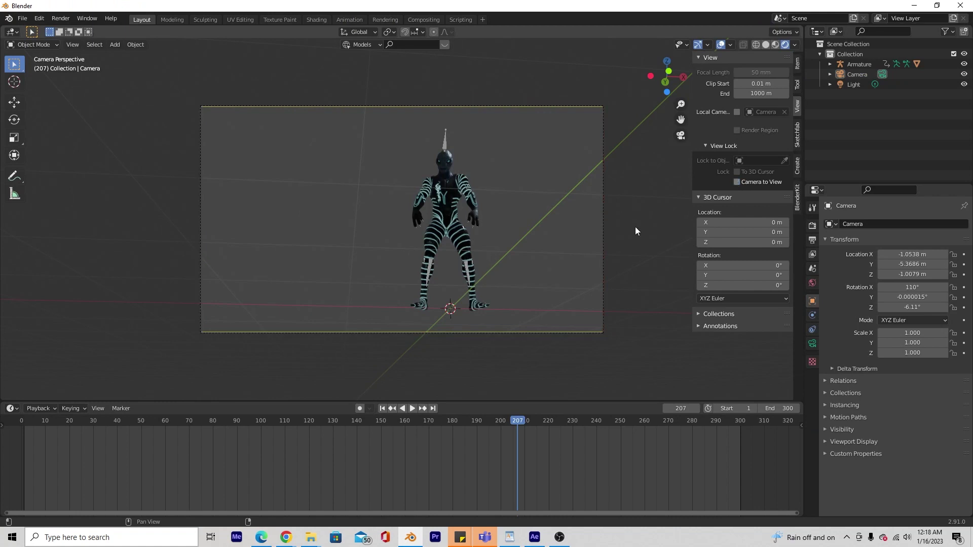
drag(510, 418, 344, 451)
key(space)
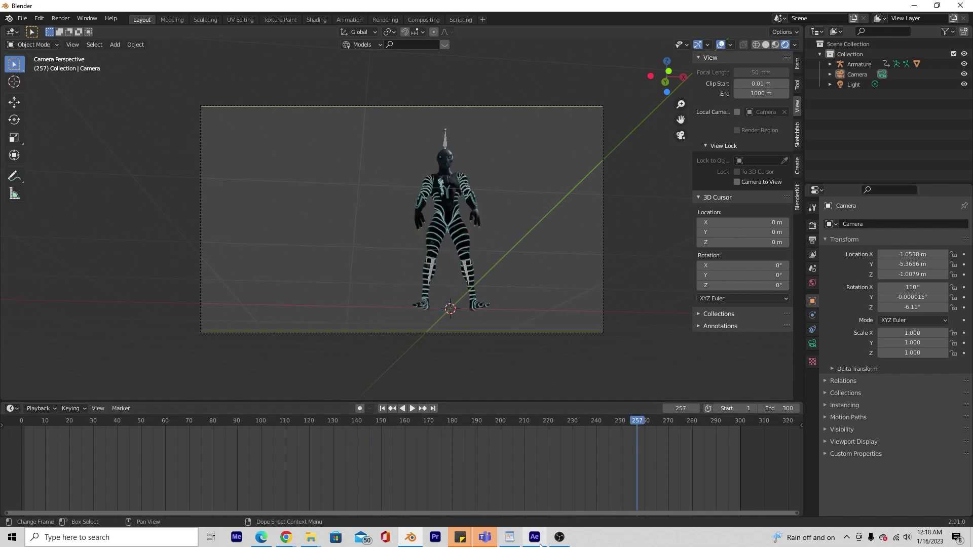
- Examine the building footage in After Effects, scrubbing back to 8:34:16:05, and return to Blender
click(536, 540)
drag(609, 459, 502, 459)
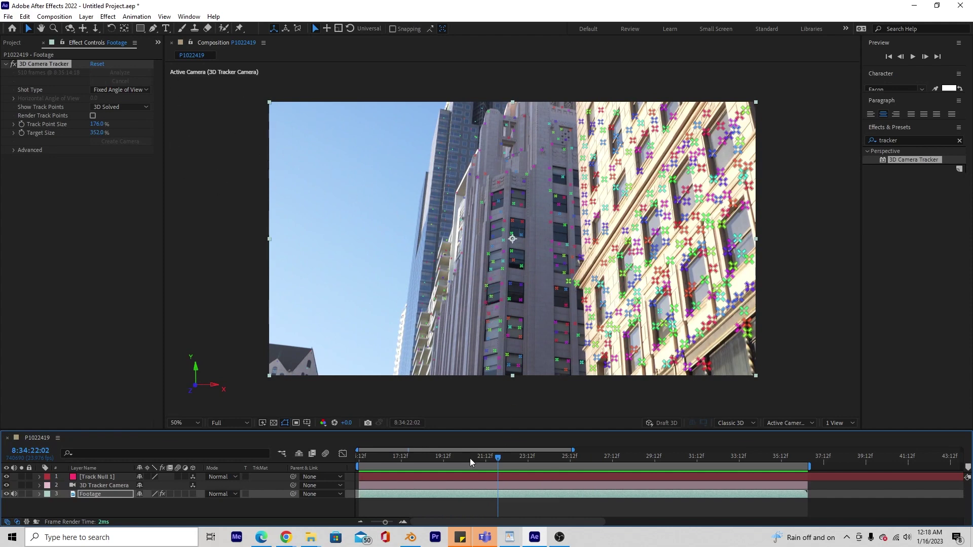
drag(498, 458, 376, 467)
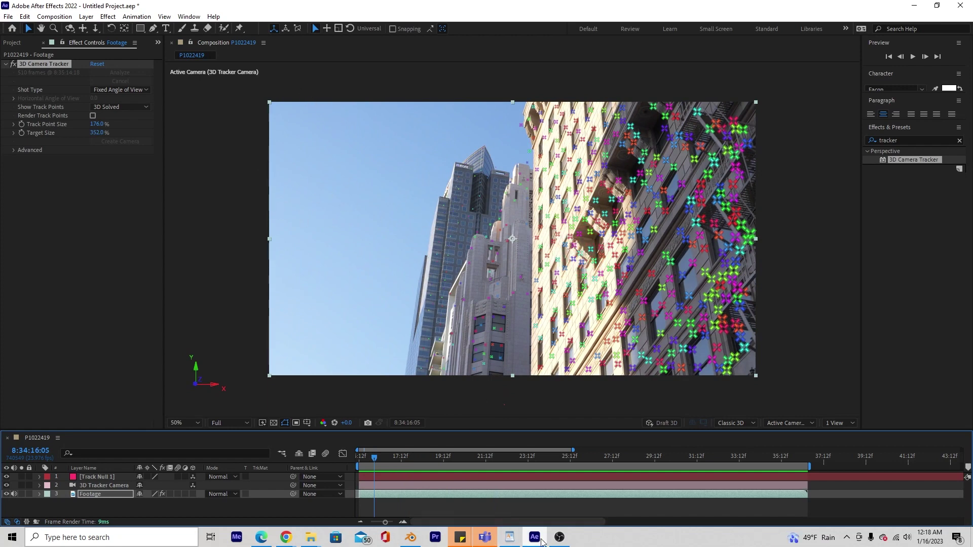
click(410, 539)
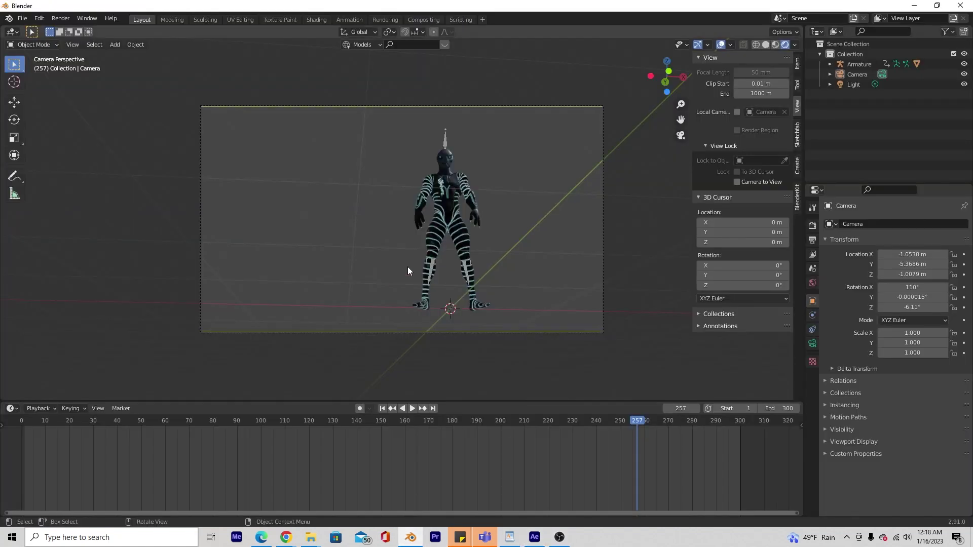
- Delete the scene's default light and add a Sun light in its place
click(854, 85)
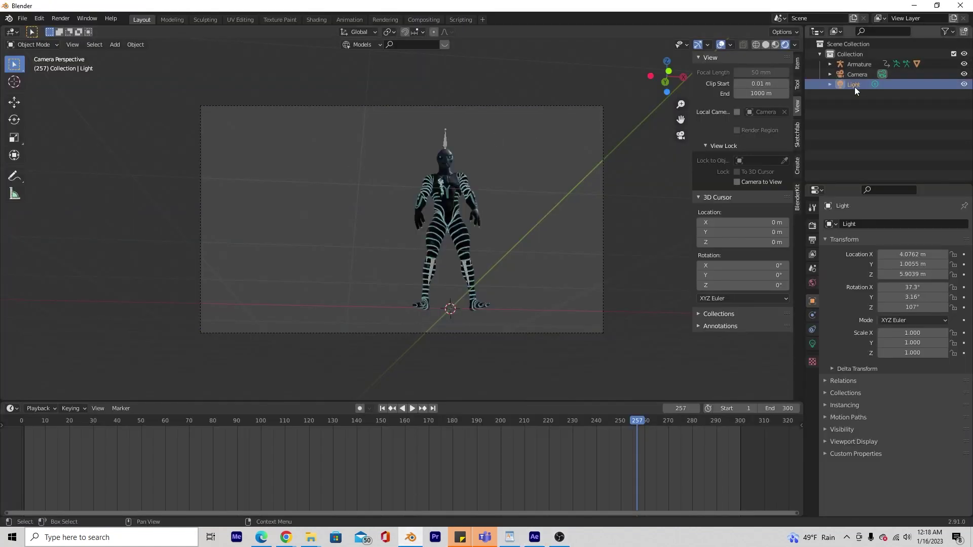
key(Delete)
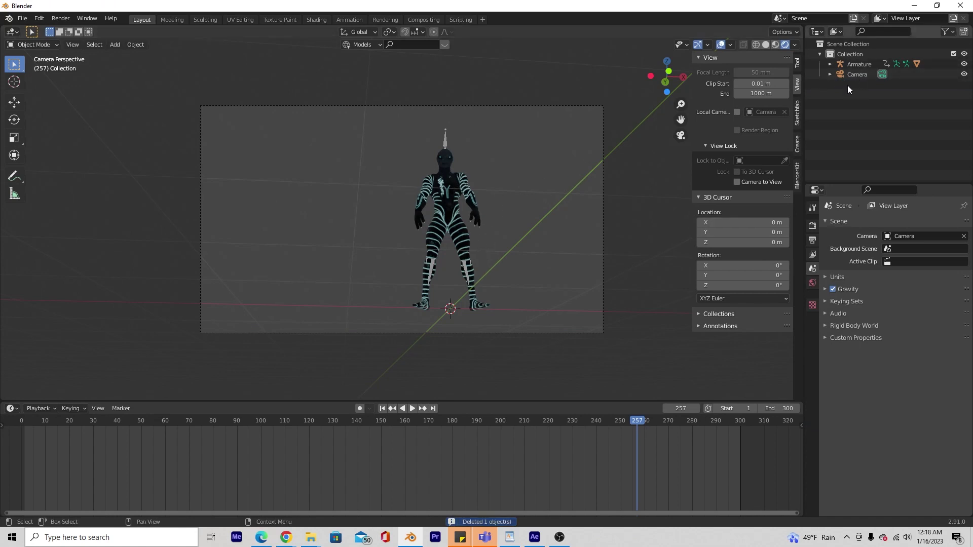
key(shift+a)
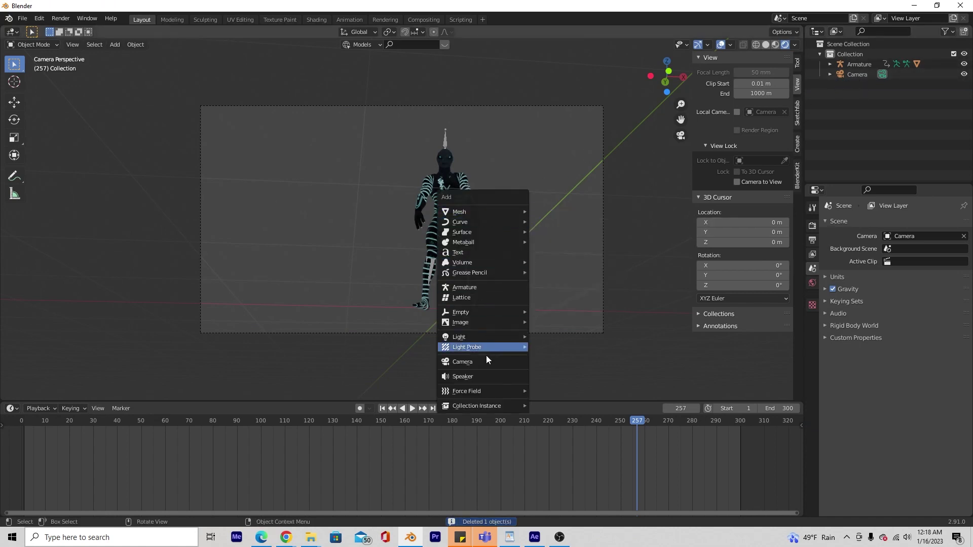
mouse_move(466, 338)
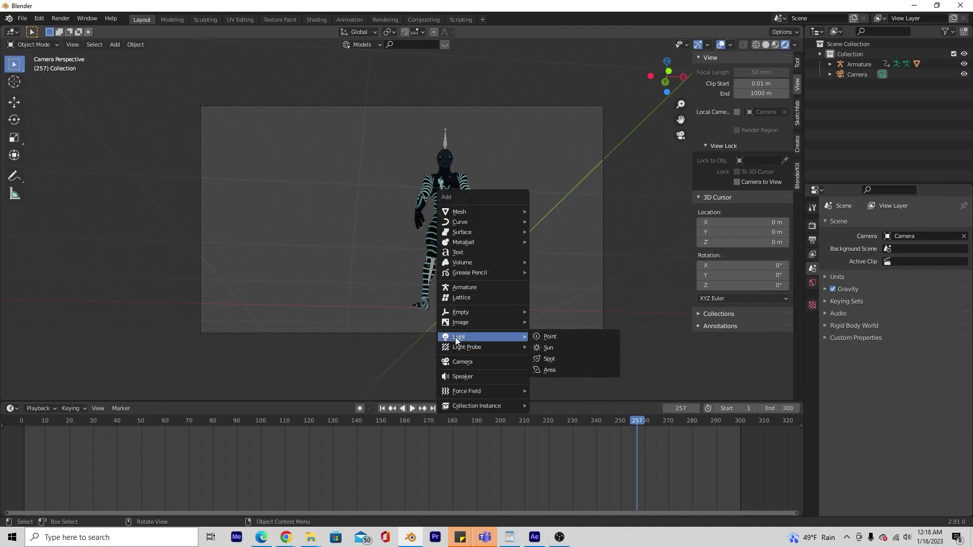
click(551, 349)
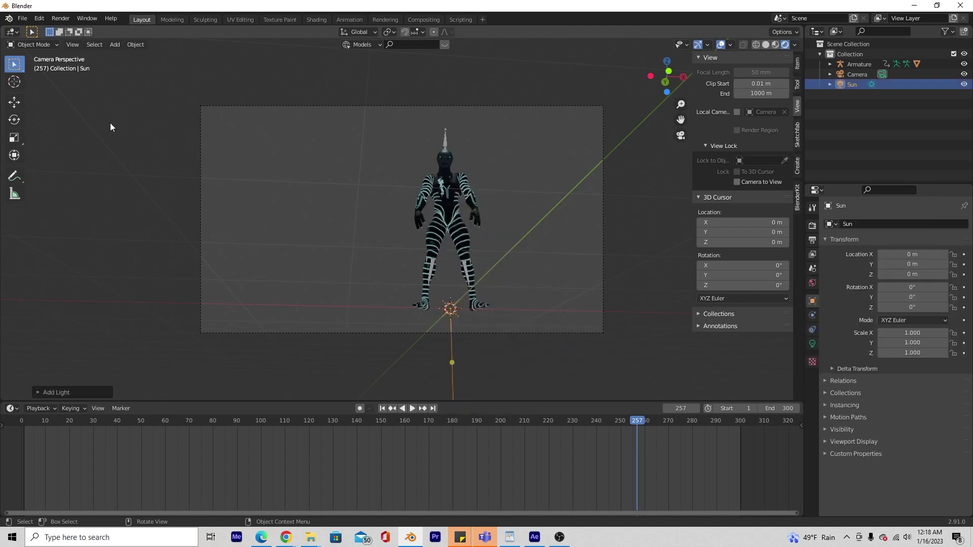
- Move the Sun to about X -2.15 m and Z 1.95 m beside the character, and rotate it to about -66.3° in Y
key(shift+space)
key(g)
drag(448, 271, 448, 91)
drag(463, 134, 261, 133)
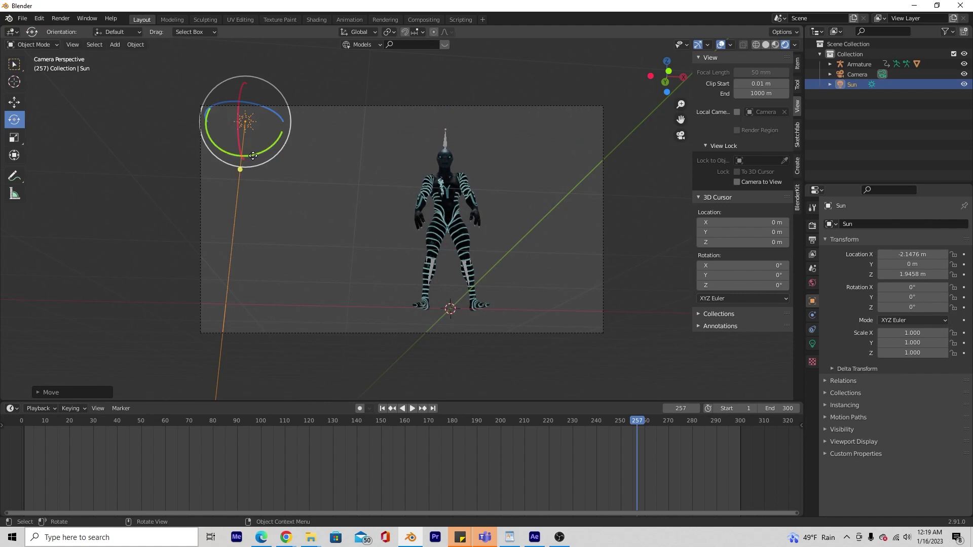
drag(246, 163, 327, 137)
middle_drag(318, 171, 325, 152)
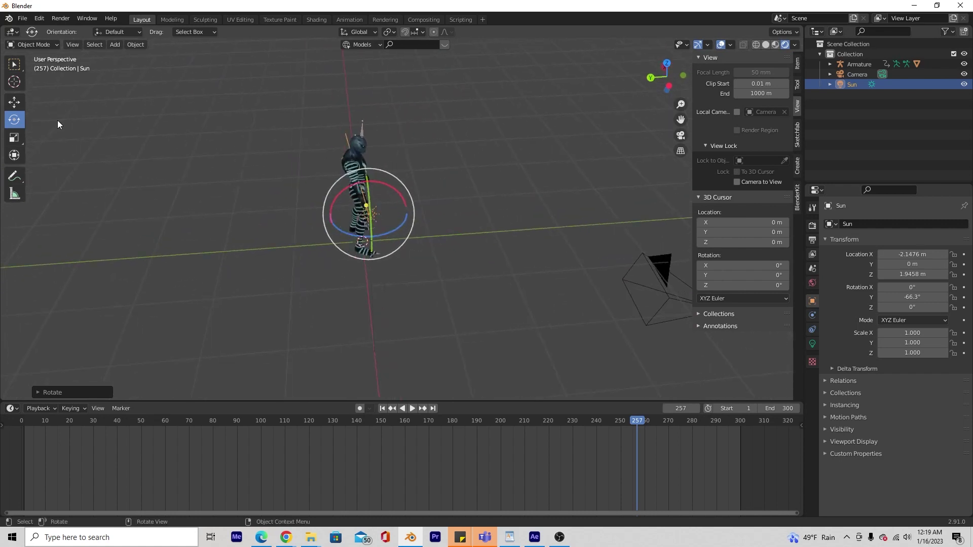
- Shift the Sun behind the character to about Y 1.23 m, rotate it to about -29.7° in Z, and look through the camera
click(13, 102)
drag(330, 223, 188, 218)
click(14, 120)
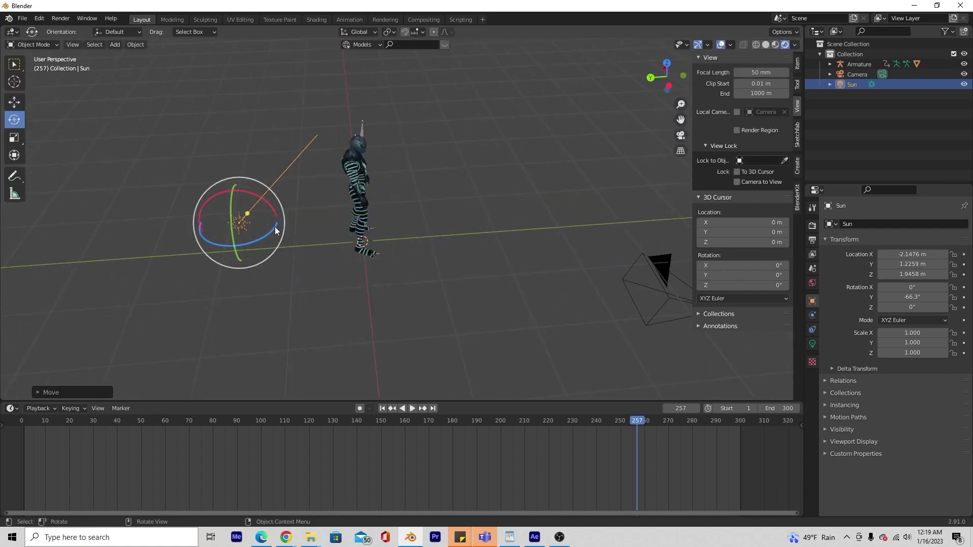
drag(275, 227, 297, 216)
middle_drag(297, 216, 360, 181)
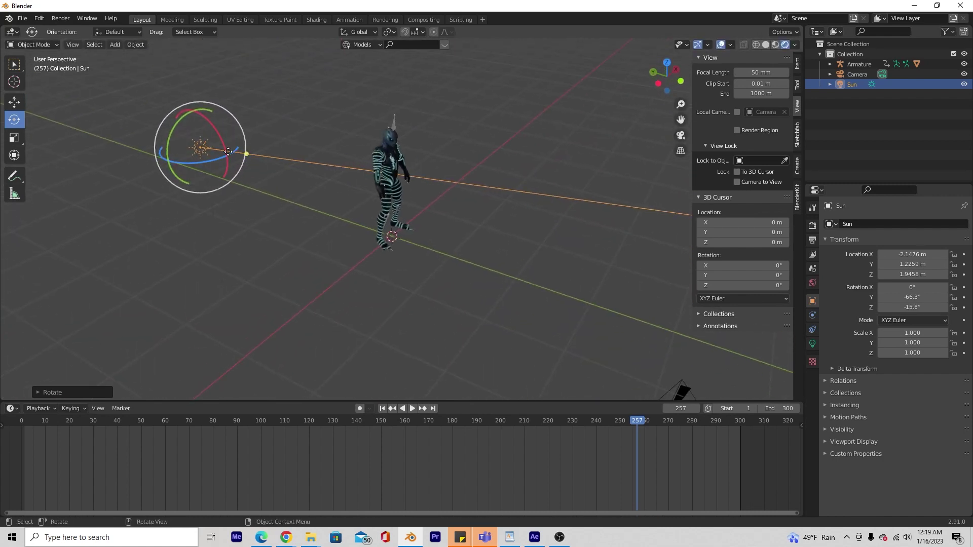
drag(232, 153, 679, 392)
click(680, 136)
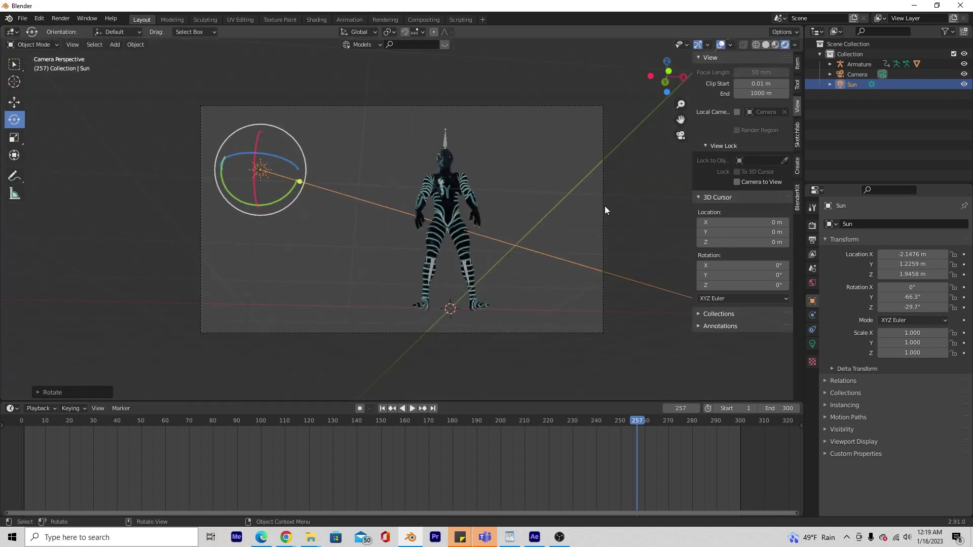
- Move to frame 252 and set the World background color to black with a value of 0
mouse_move(640, 424)
mouse_down()
mouse_move(406, 397)
mouse_move(625, 420)
mouse_up()
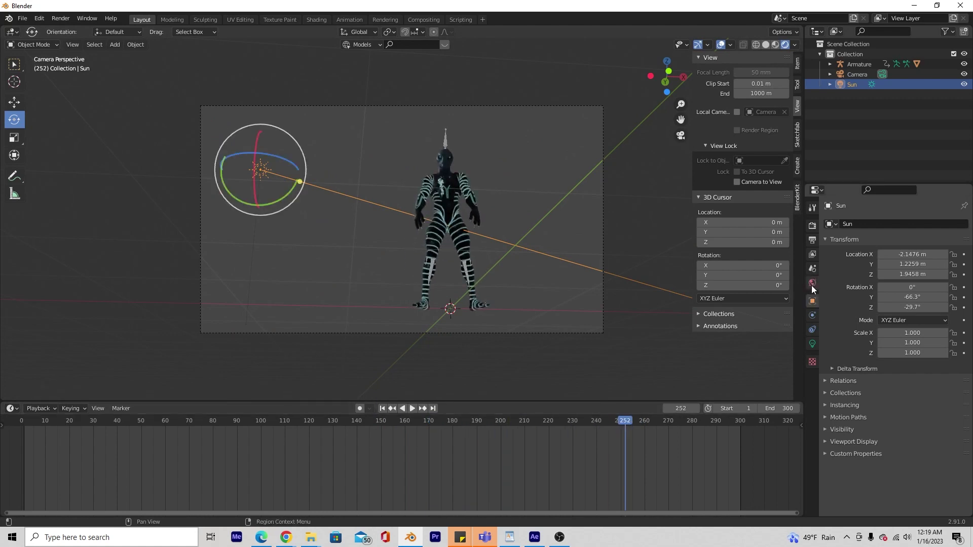
click(811, 284)
click(904, 291)
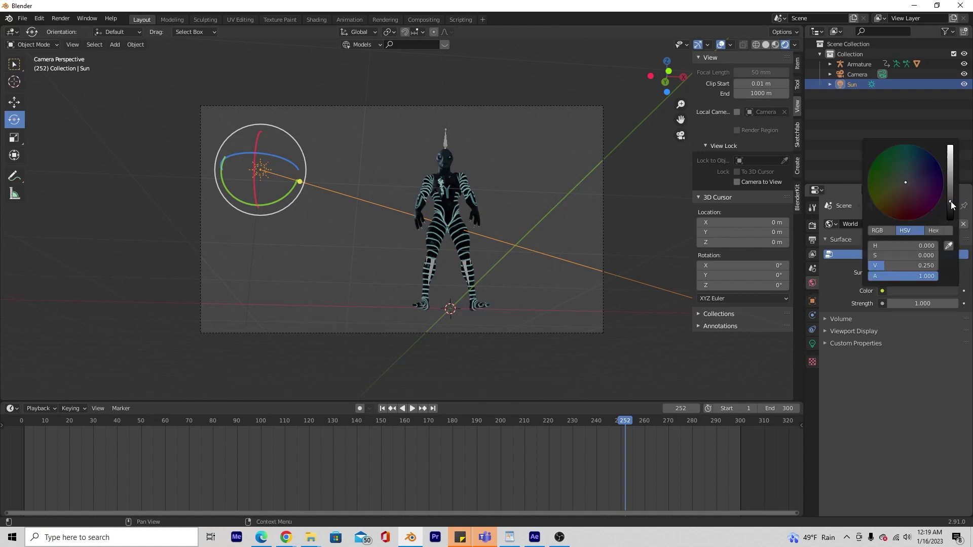
drag(952, 205, 951, 219)
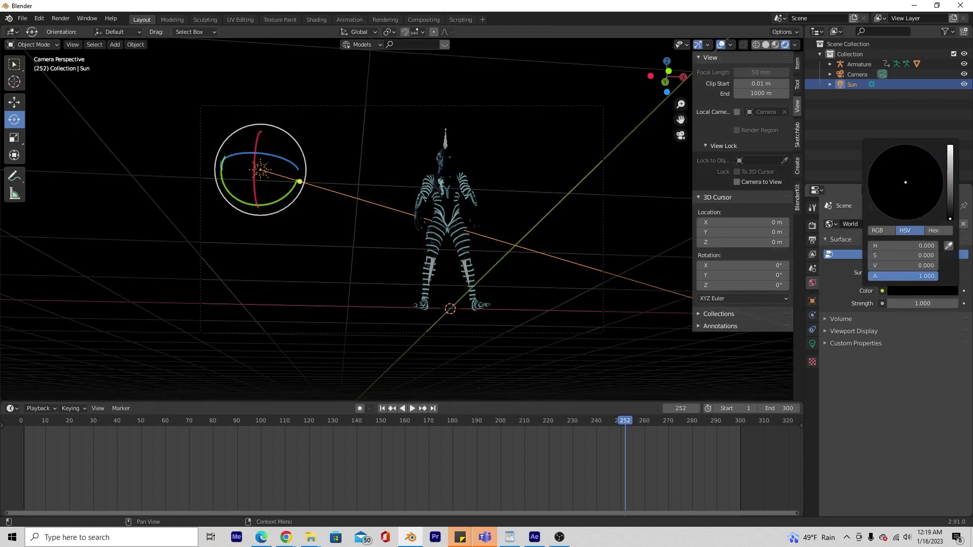
- Raise the Sun's strength to 7.410 and inspect the lighting on the character from several angles
mouse_move(281, 157)
mouse_down()
mouse_move(268, 154)
mouse_move(279, 159)
mouse_up()
middle_drag(313, 194, 334, 203)
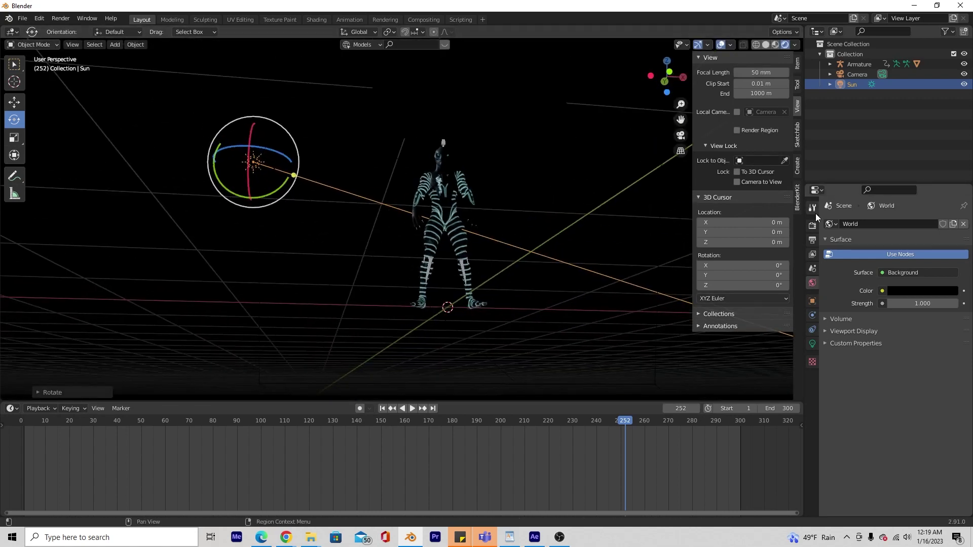
click(813, 343)
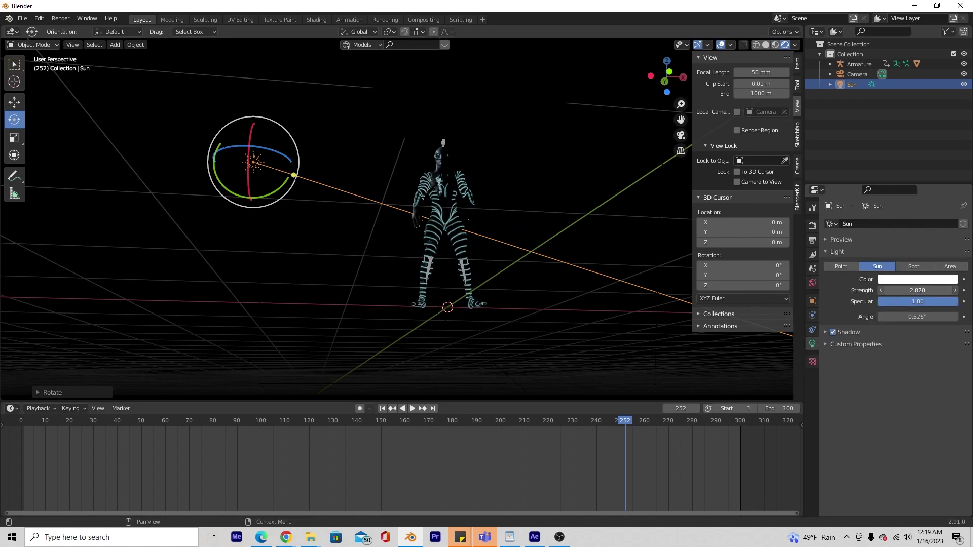
drag(918, 290, 971, 290)
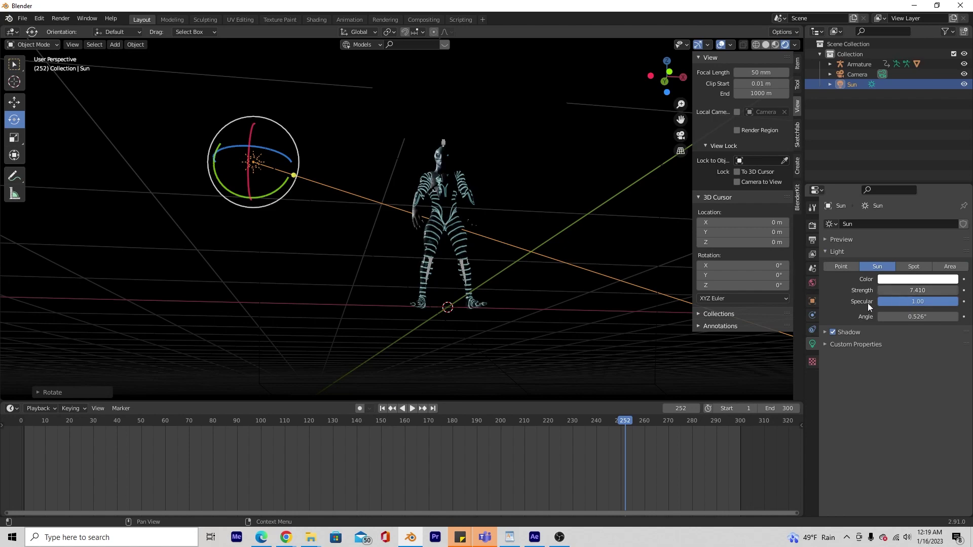
scroll(478, 221, up, 3)
middle_drag(536, 193, 474, 187)
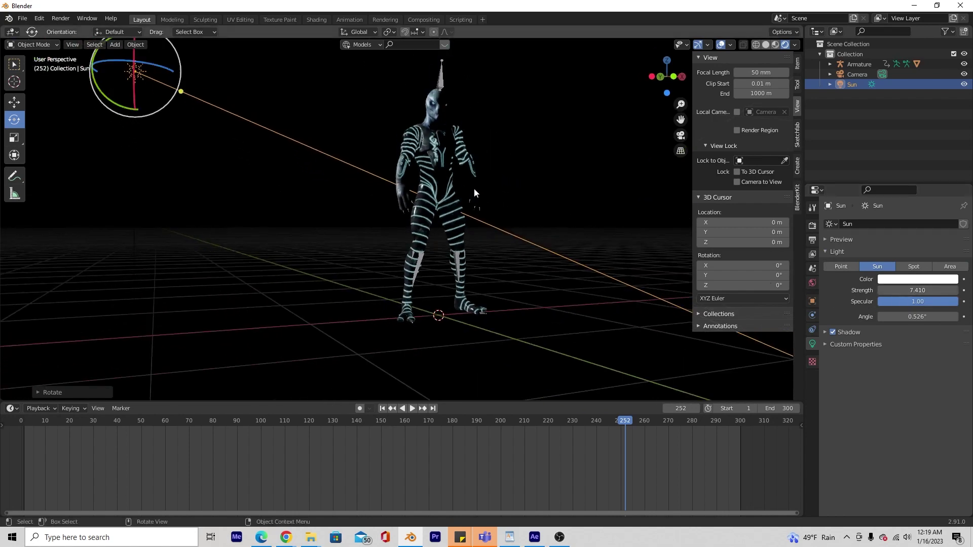
middle_drag(398, 195, 347, 173)
scroll(375, 172, down, 2)
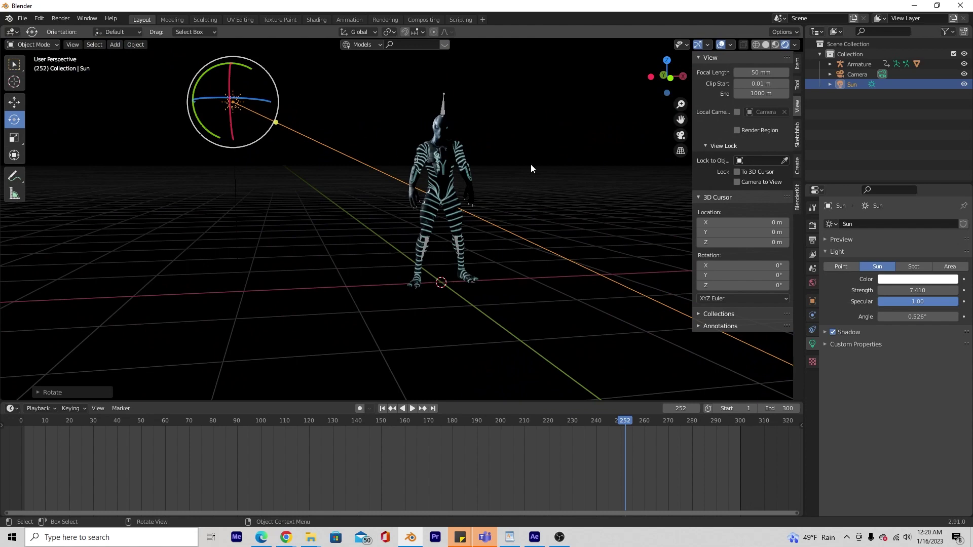
- Compare against the footage in After Effects and tint the Sun pale yellow in Blender, with hue 0.125 and saturation 0.226
mouse_move(484, 538)
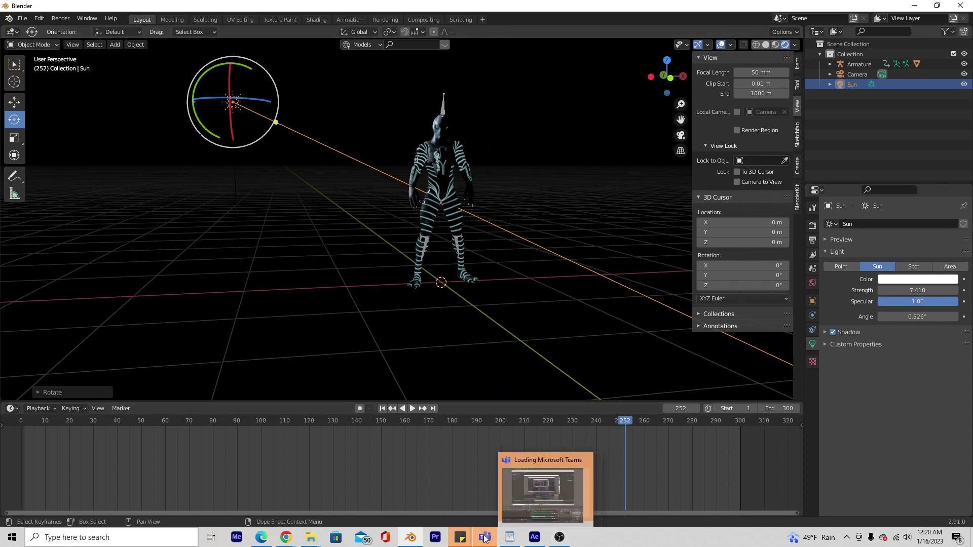
click(534, 537)
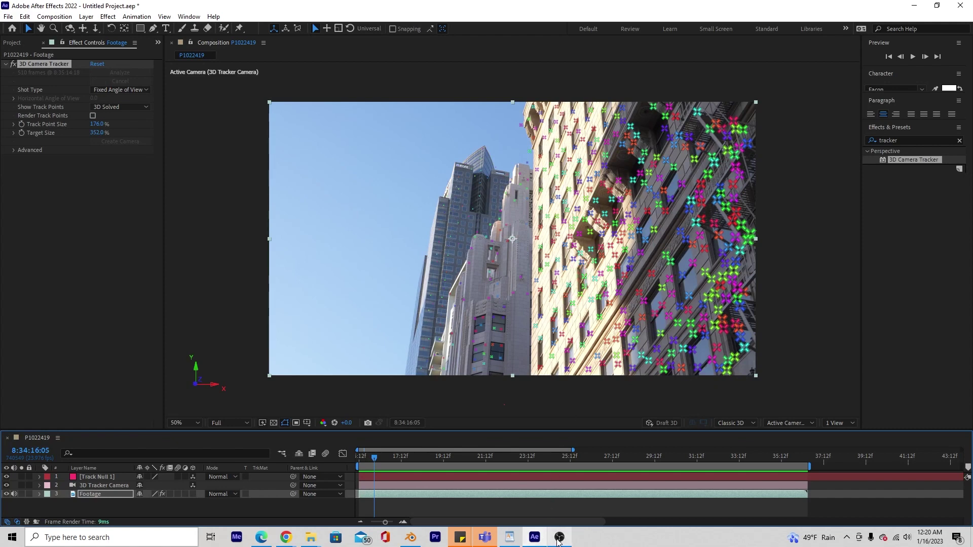
click(411, 538)
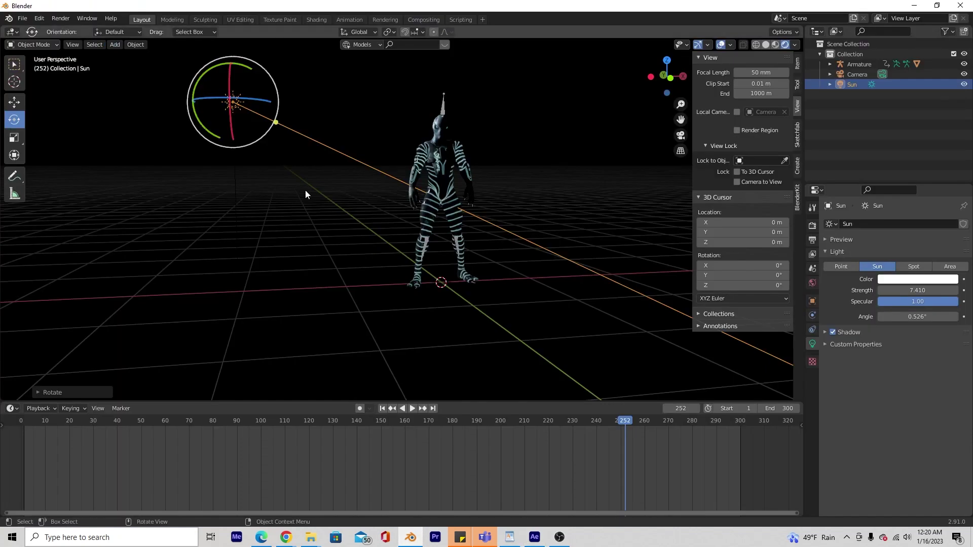
click(908, 279)
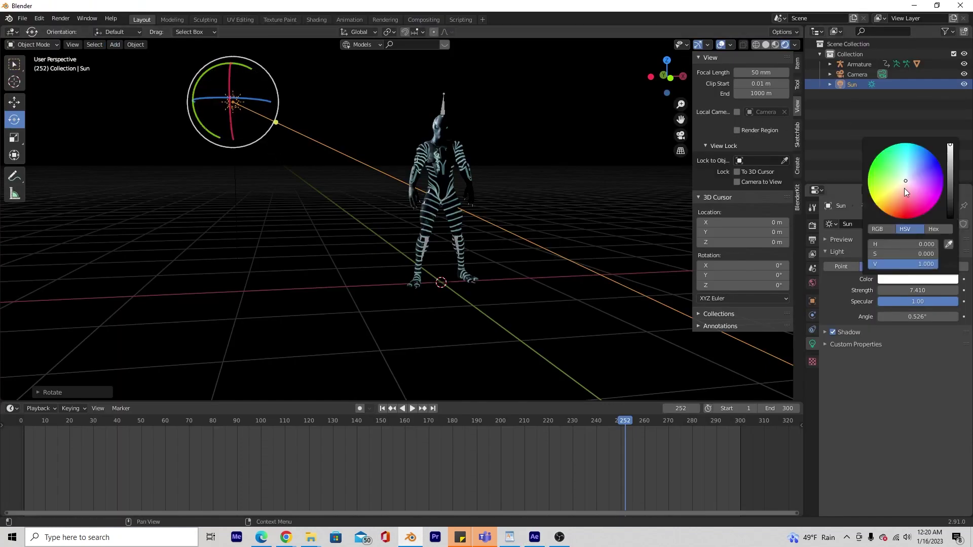
drag(906, 181, 900, 187)
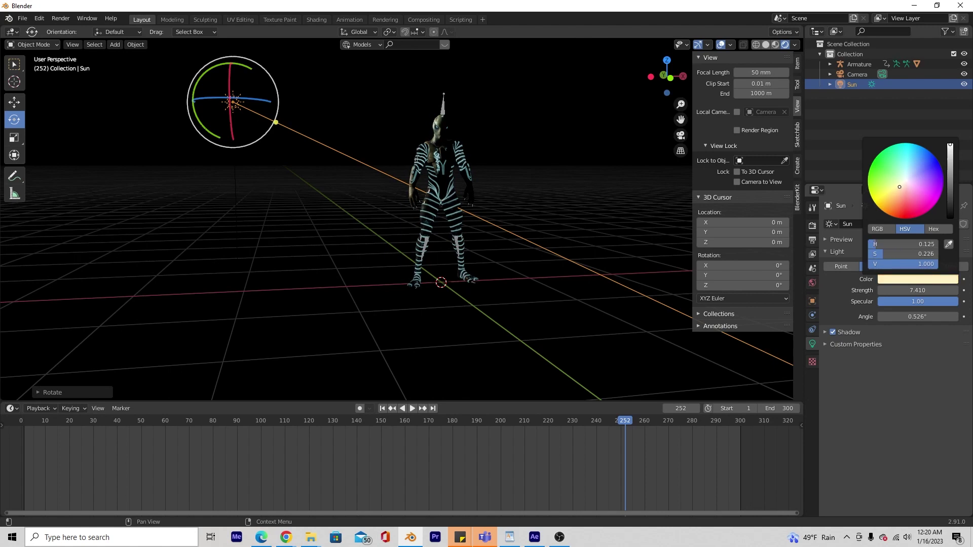
- Add a Point light and move it up to chest height on the character's shaded side, away from the Sun
key(shift+a)
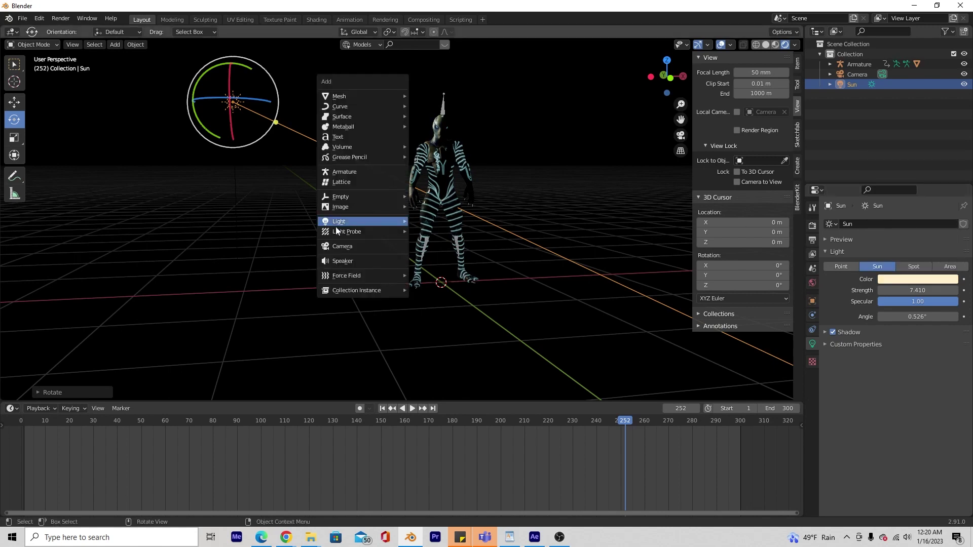
mouse_move(339, 223)
click(431, 222)
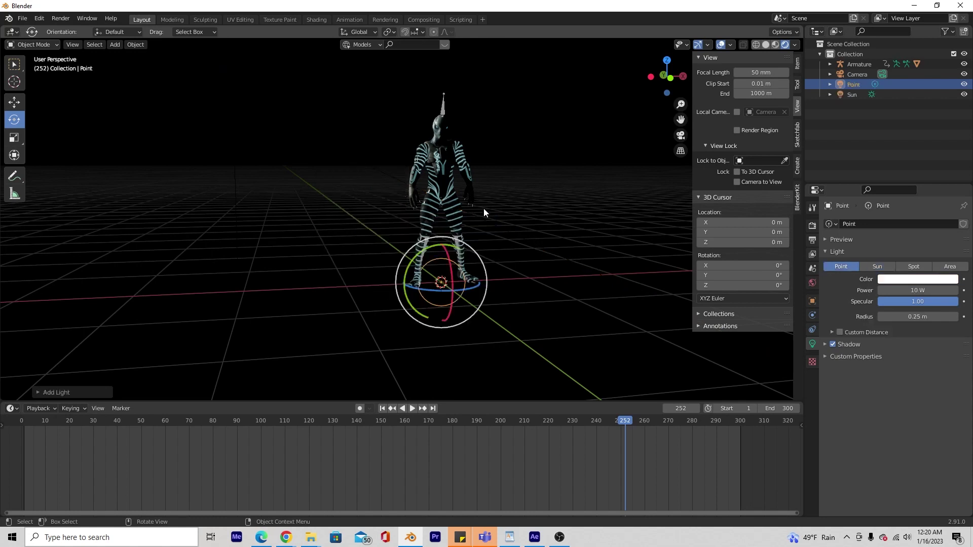
click(14, 103)
drag(482, 287, 507, 114)
drag(543, 174, 522, 174)
- Move the Point light about 0.8 m along negative Y to the character's front and check its effect up close
middle_drag(522, 175, 483, 180)
key(g)
key(y)
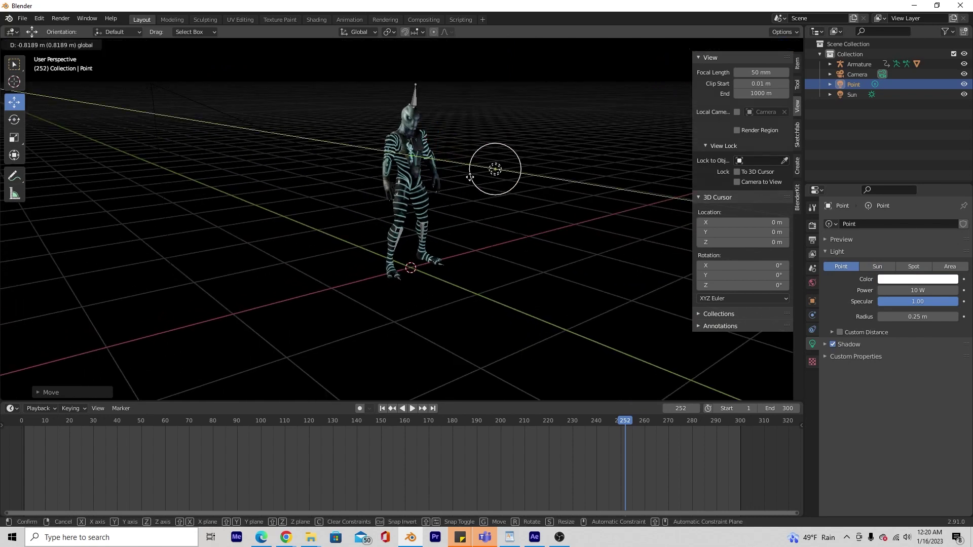
click(467, 180)
middle_drag(477, 187, 464, 177)
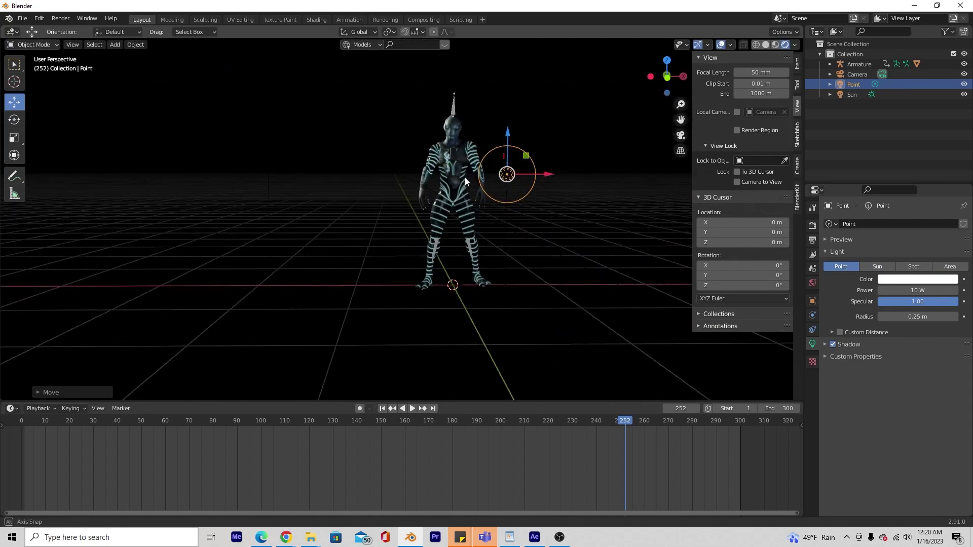
scroll(473, 186, up, 2)
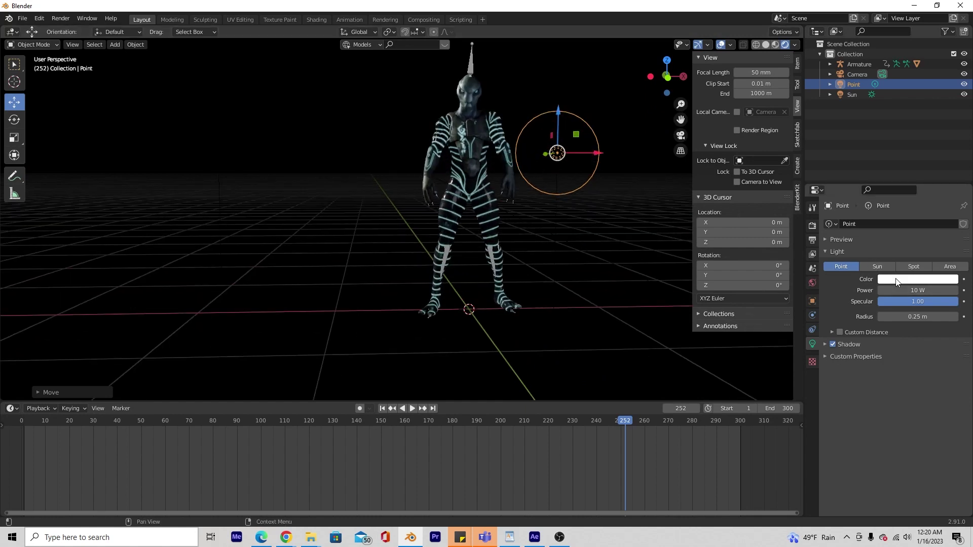
- Tint the Point light a pale warm yellow and set the current frame to 248
click(918, 279)
drag(908, 183, 901, 187)
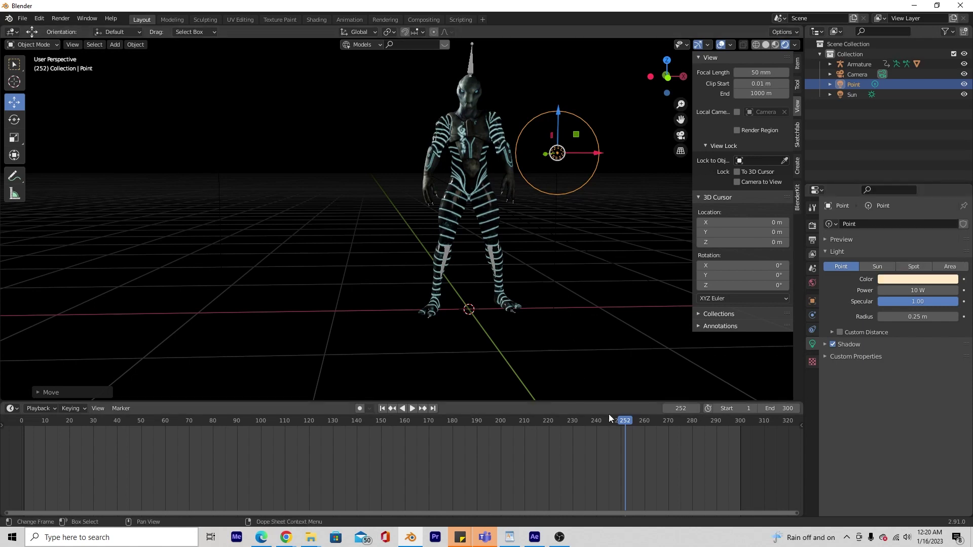
mouse_move(625, 424)
mouse_down()
mouse_move(280, 410)
mouse_move(603, 430)
mouse_move(236, 433)
mouse_move(615, 434)
mouse_up()
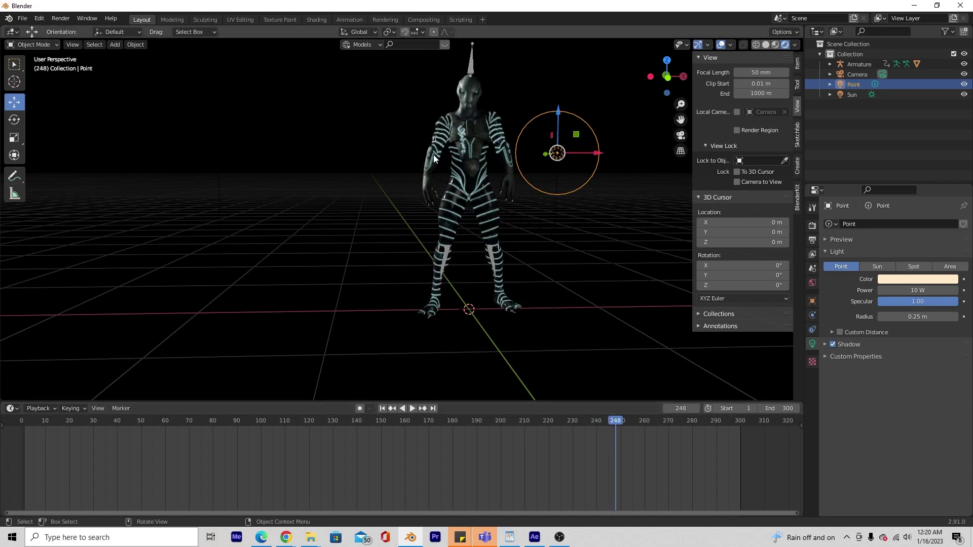
- Examine the lighting on the character up close and through the camera, and play the animation to check it in motion
scroll(471, 90, up, 2)
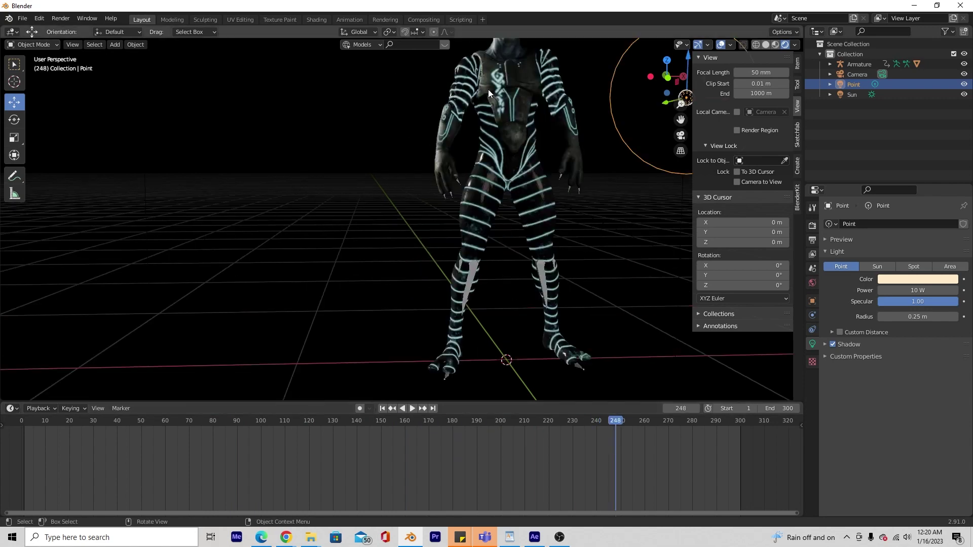
scroll(461, 191, down, 3)
scroll(455, 189, up, 3)
scroll(506, 108, up, 2)
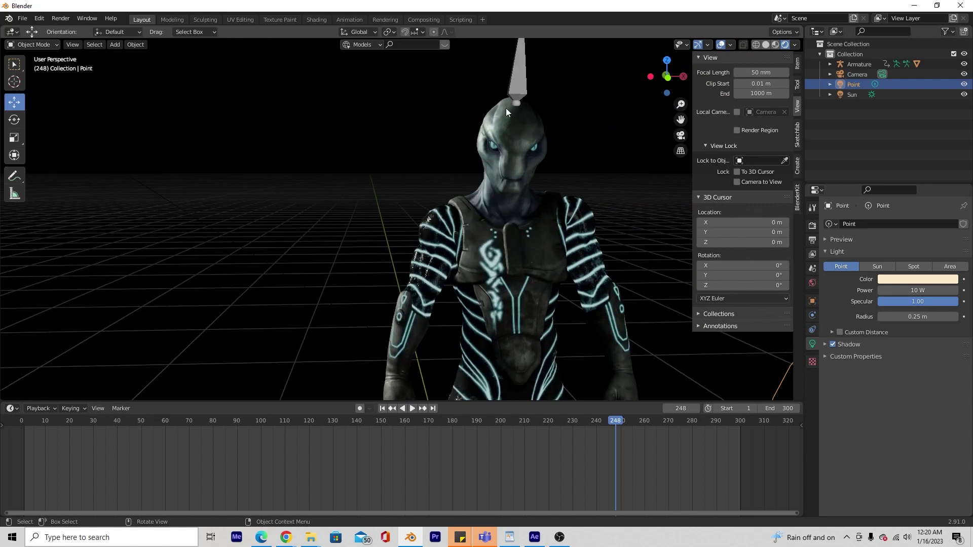
scroll(348, 224, down, 5)
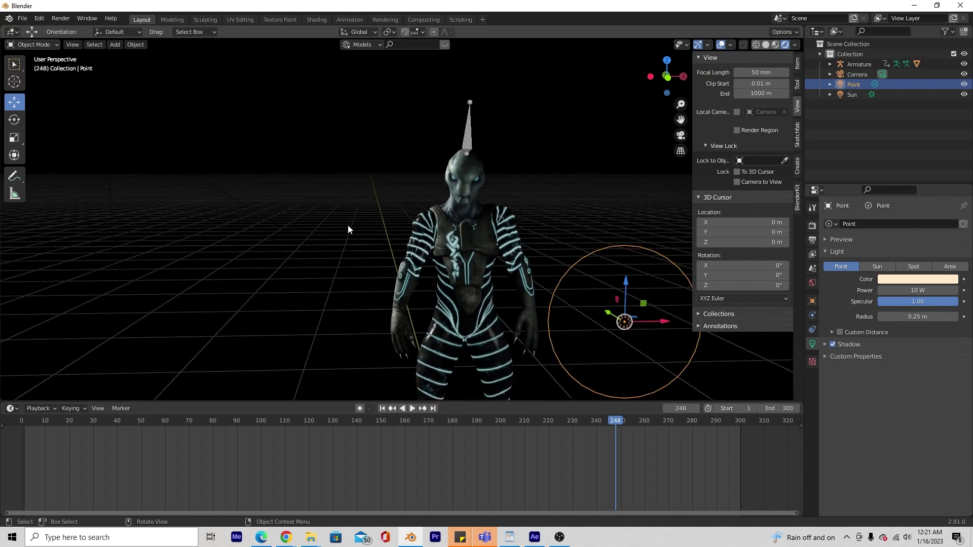
scroll(323, 203, down, 3)
key(KP_0)
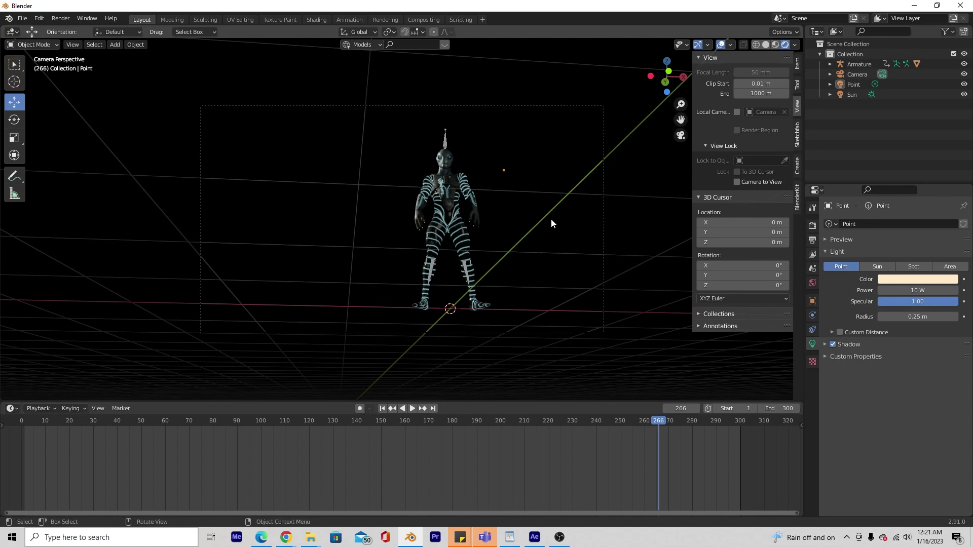
key(space)
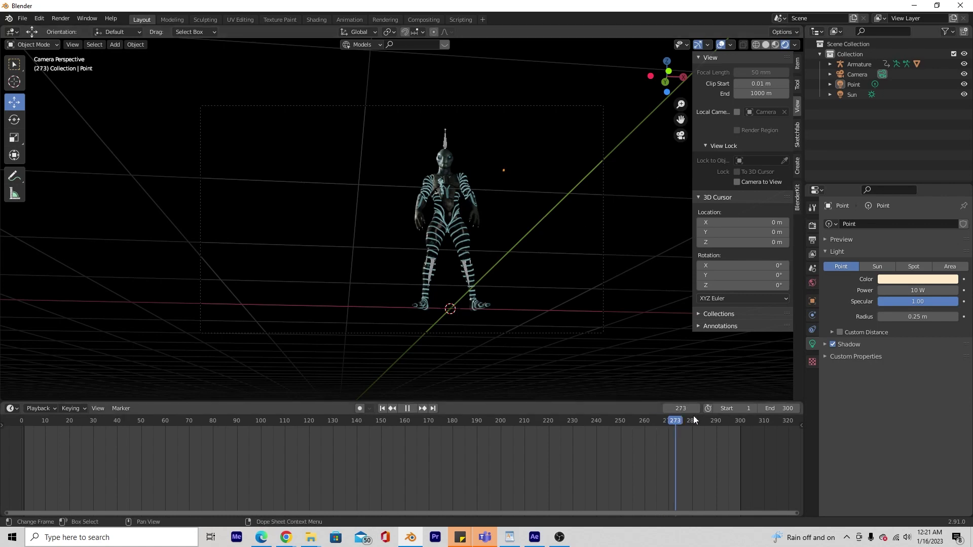
key(space)
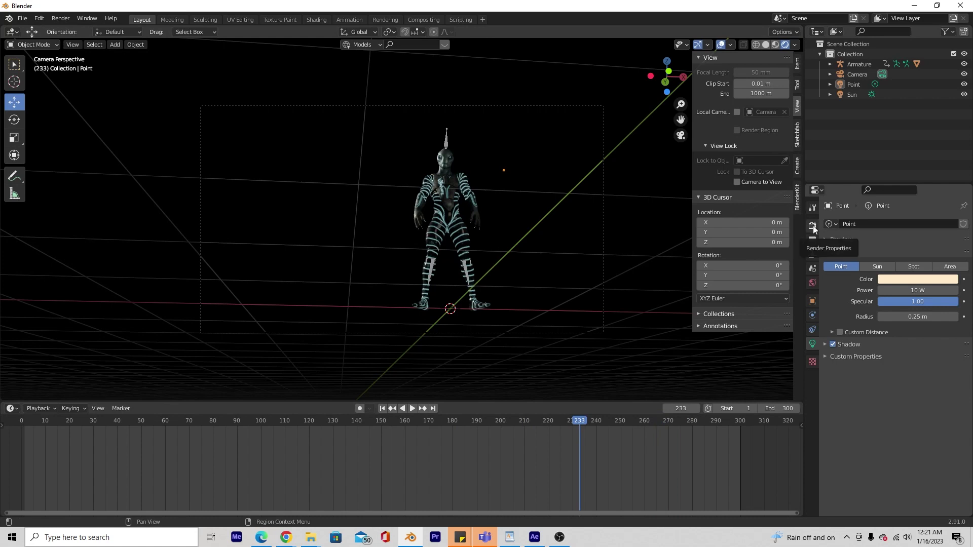
- Enable Motion Blur and a transparent film background in the Eevee render settings
click(813, 226)
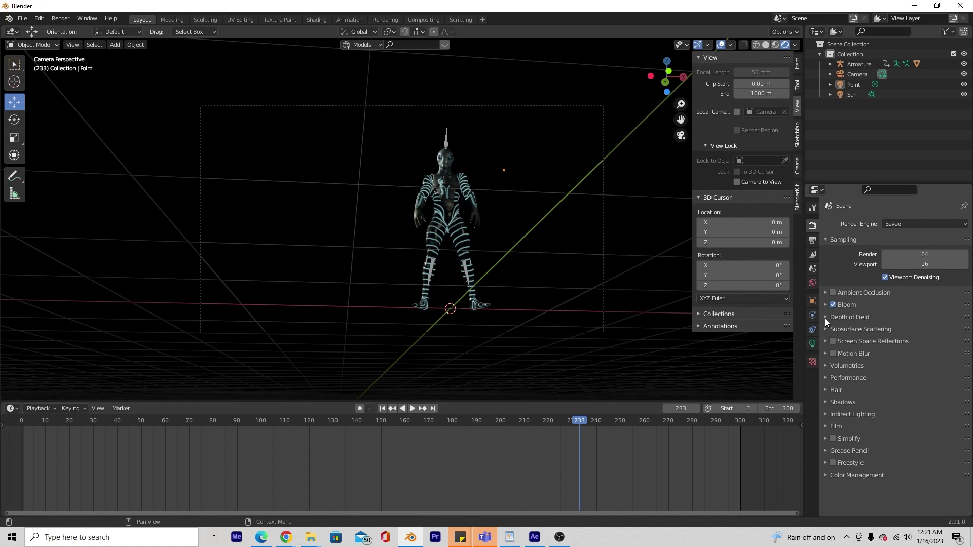
click(833, 353)
click(827, 427)
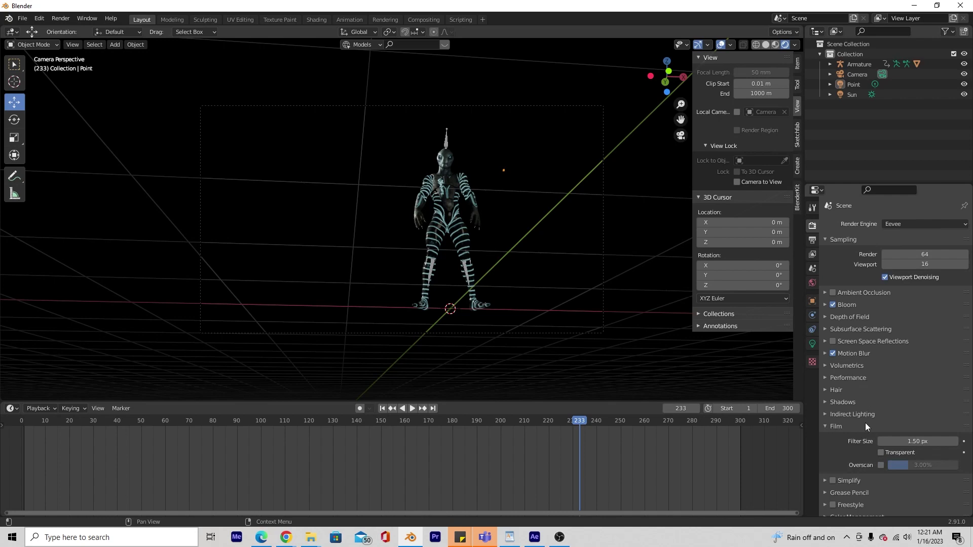
click(880, 453)
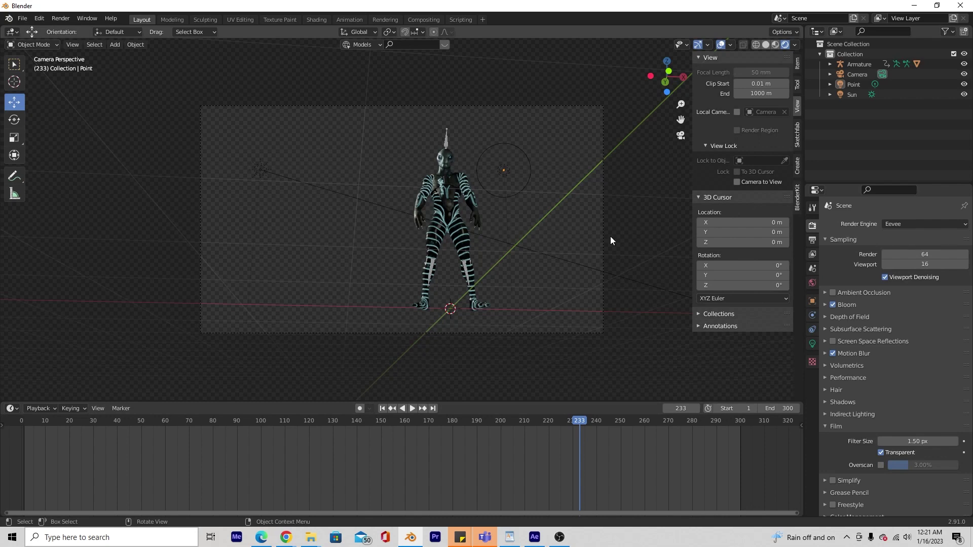
- Set the output resolution to 3840 × 2160 px
click(812, 241)
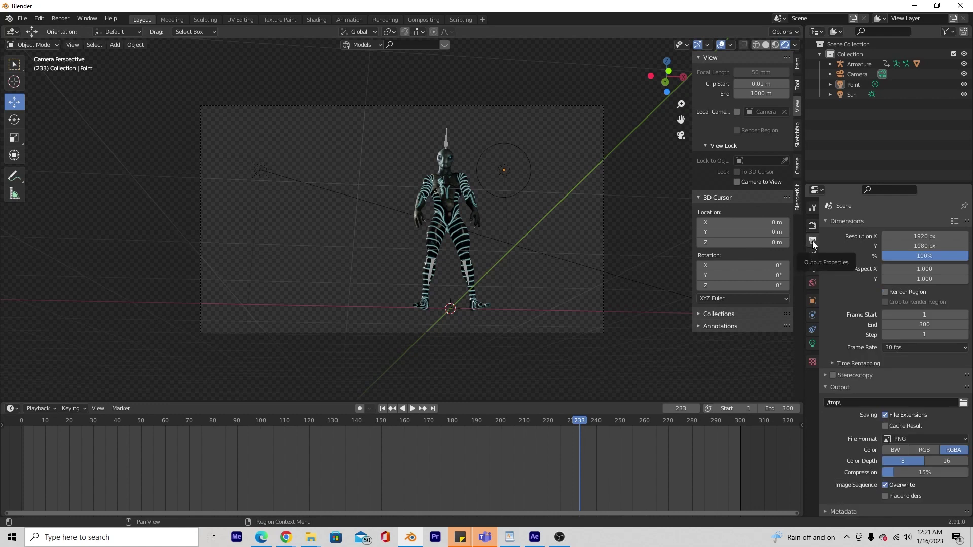
click(919, 236)
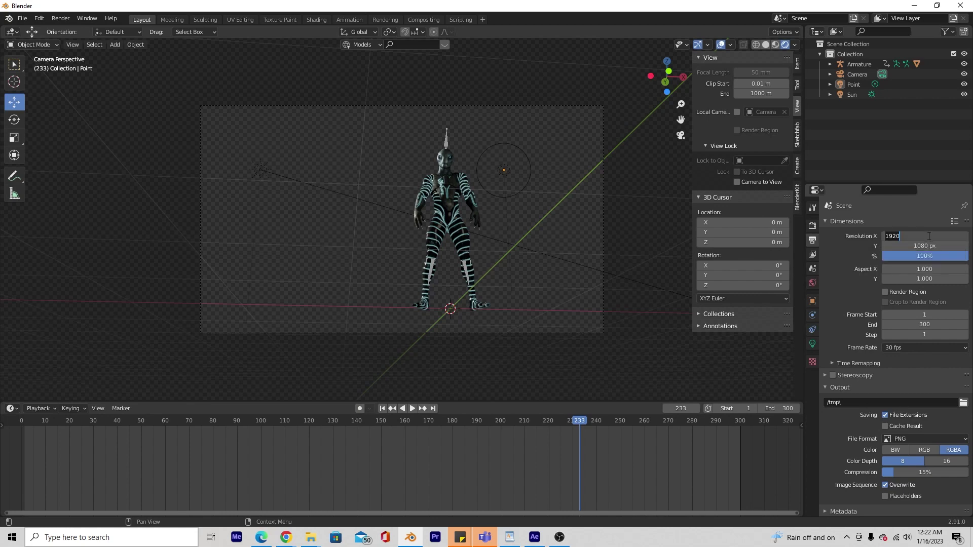
text(3840)
key(Return)
click(920, 247)
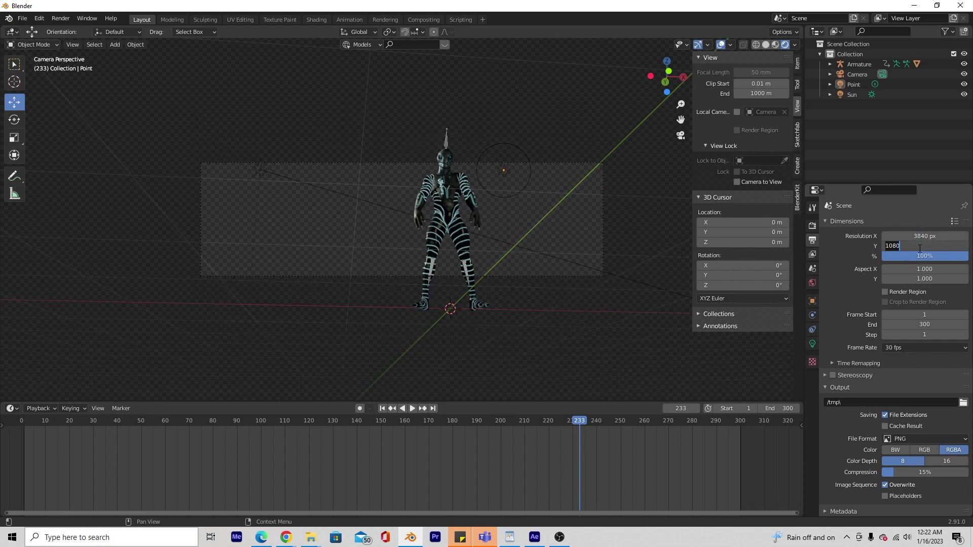
text(2160)
key(Return)
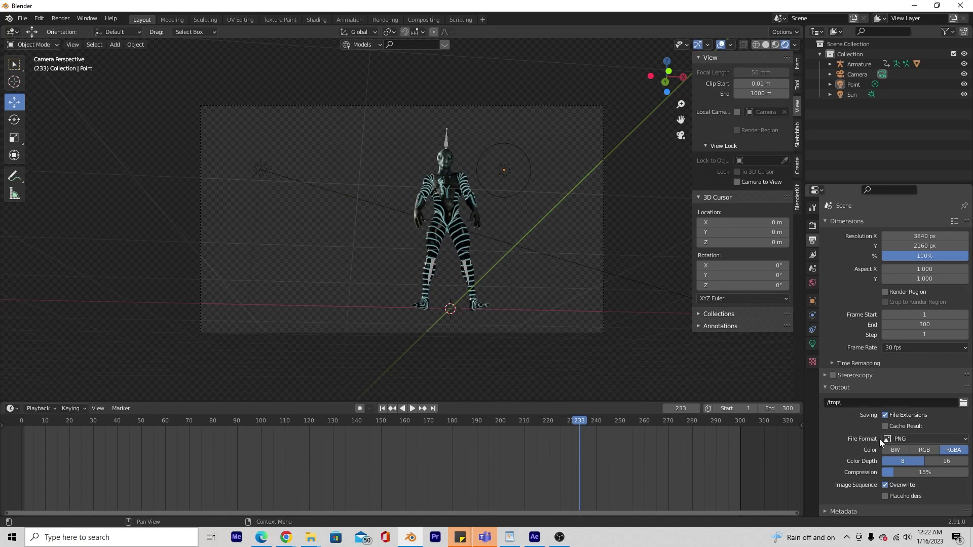
- Create a folder called Alien PNGS inside F:\Tutorials\Monster 3D and set it as the render output location
scroll(862, 434, down, 1)
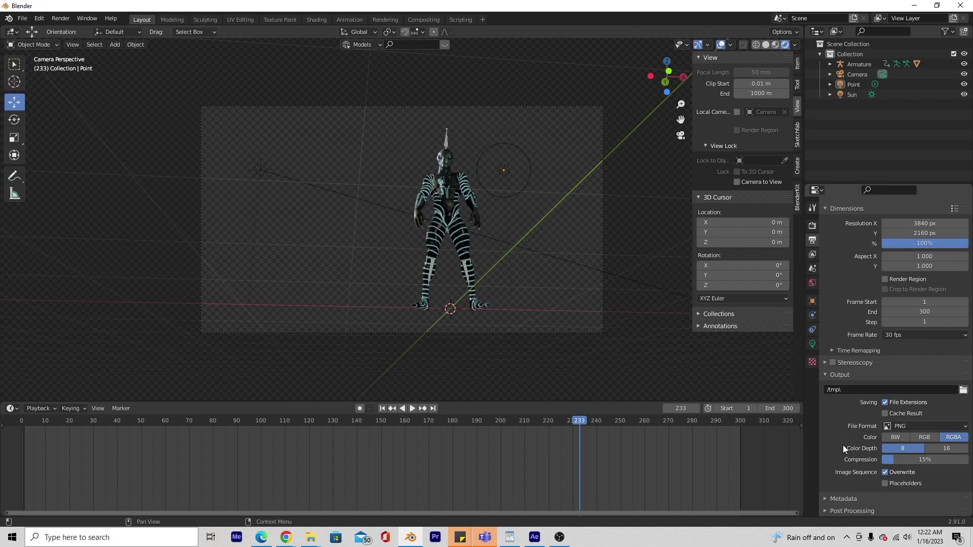
click(963, 391)
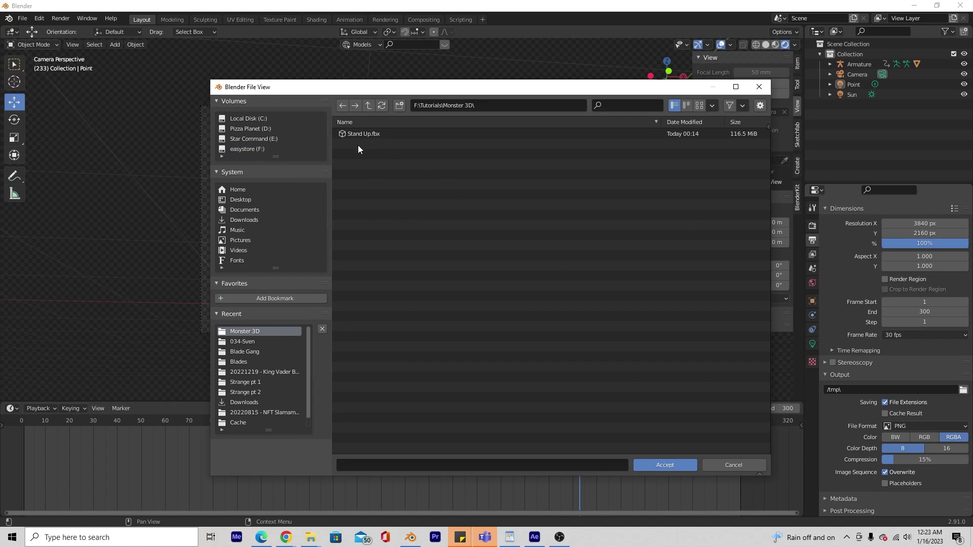
click(372, 470)
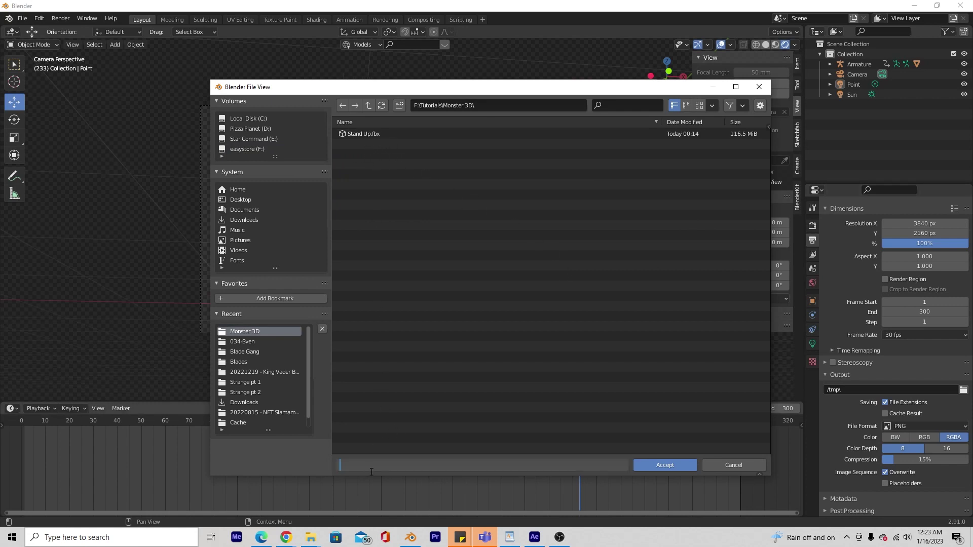
click(395, 232)
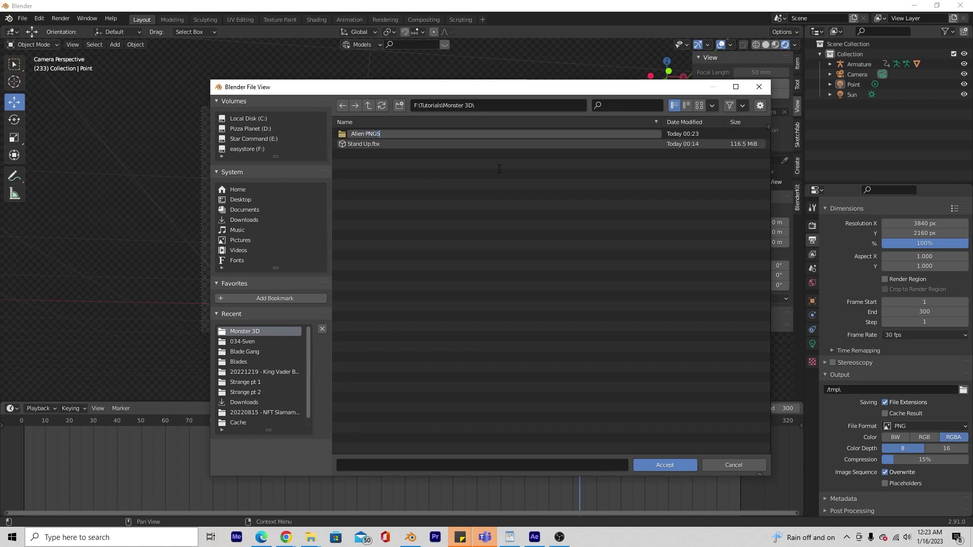
key(Return)
double_click(358, 134)
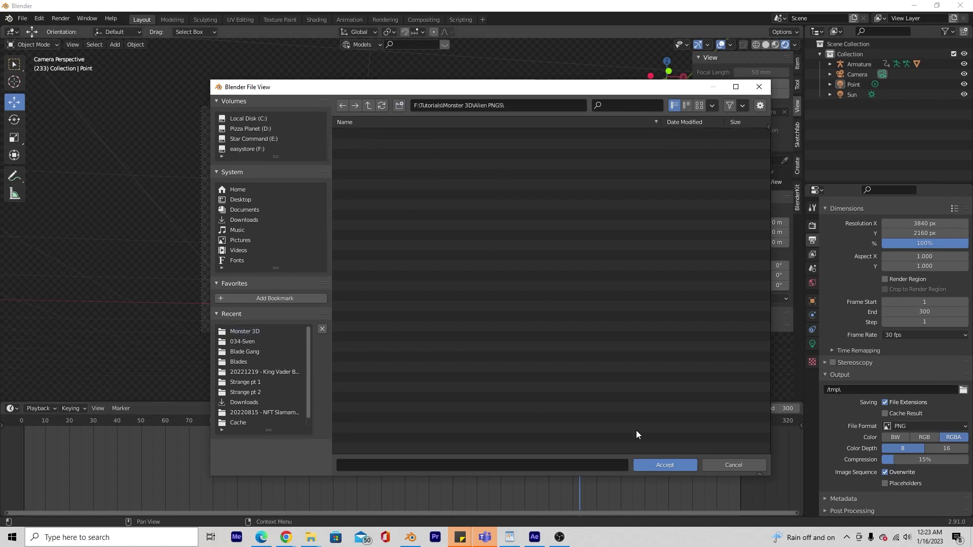
click(665, 466)
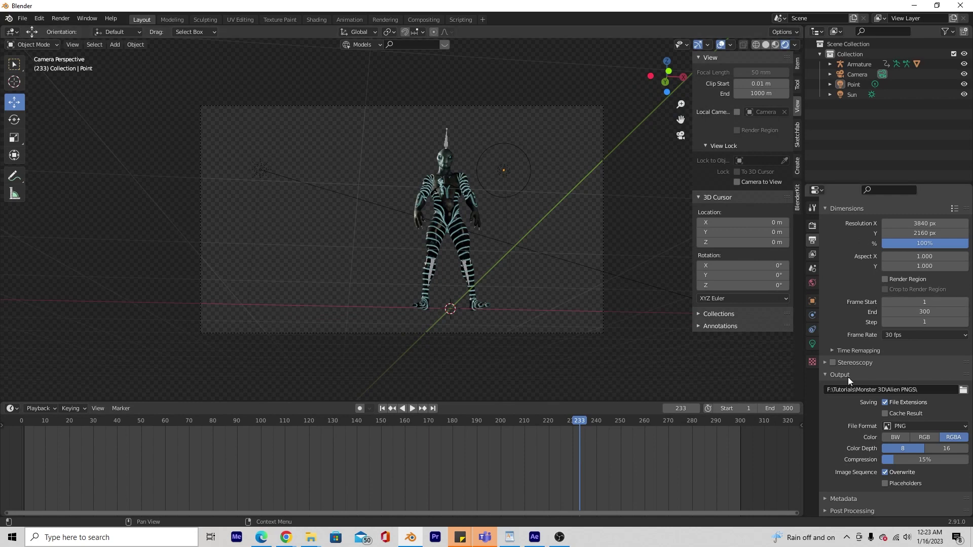
- Review the output and metadata settings and render the whole animation as PNG frames
click(828, 499)
scroll(837, 436, down, 5)
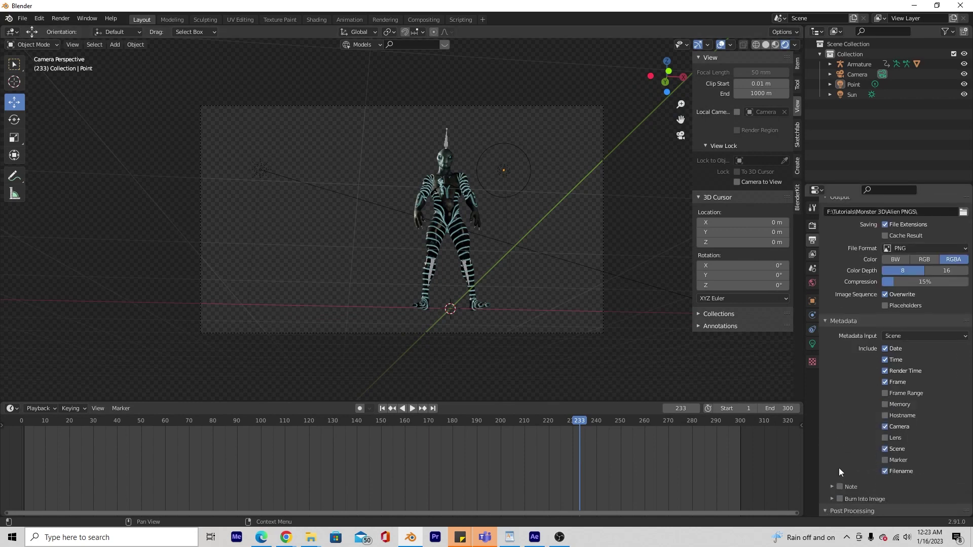
scroll(839, 468, up, 6)
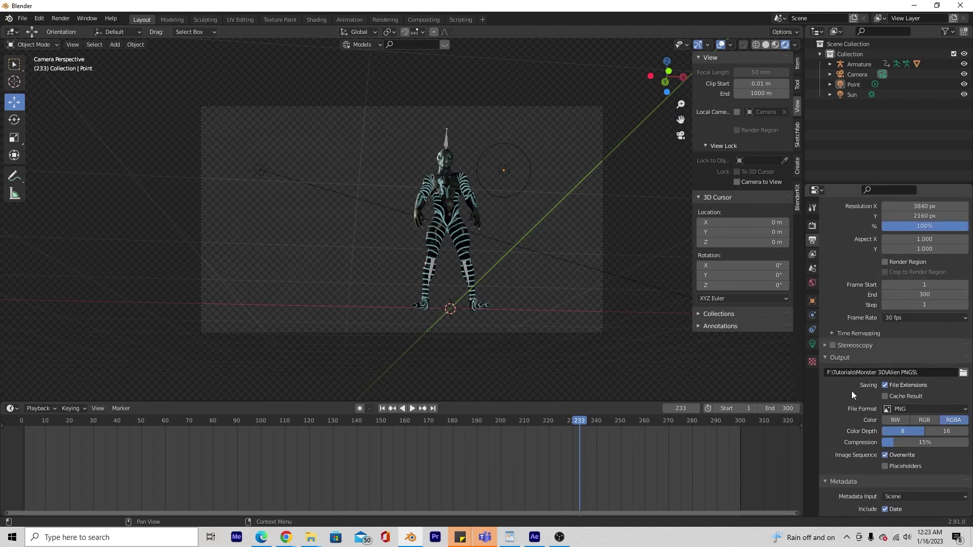
scroll(852, 391, up, 2)
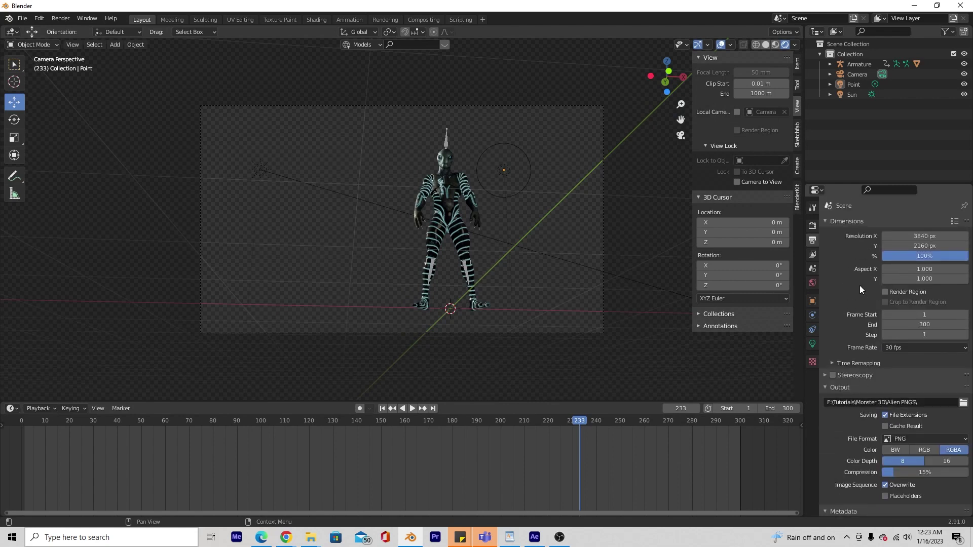
click(61, 19)
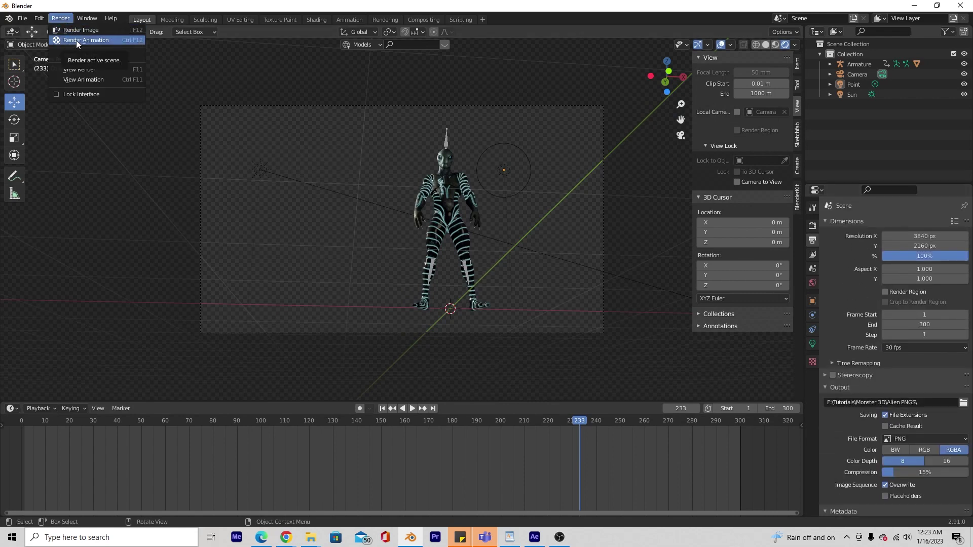
click(77, 40)
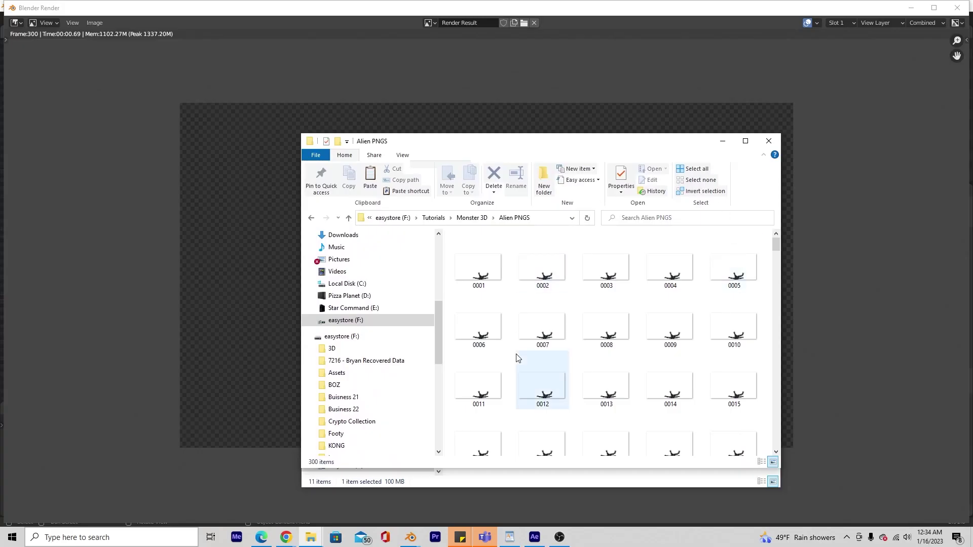
- Open the rendered frame 0001.png from the Alien PNGS folder, view the following frames and close the image viewer
double_click(486, 249)
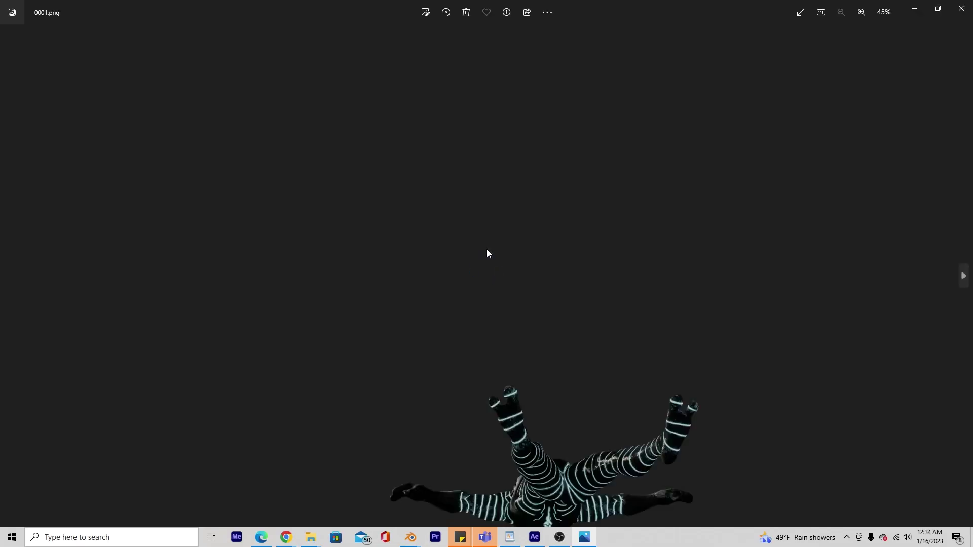
key(Right)
key(Right)
click(962, 8)
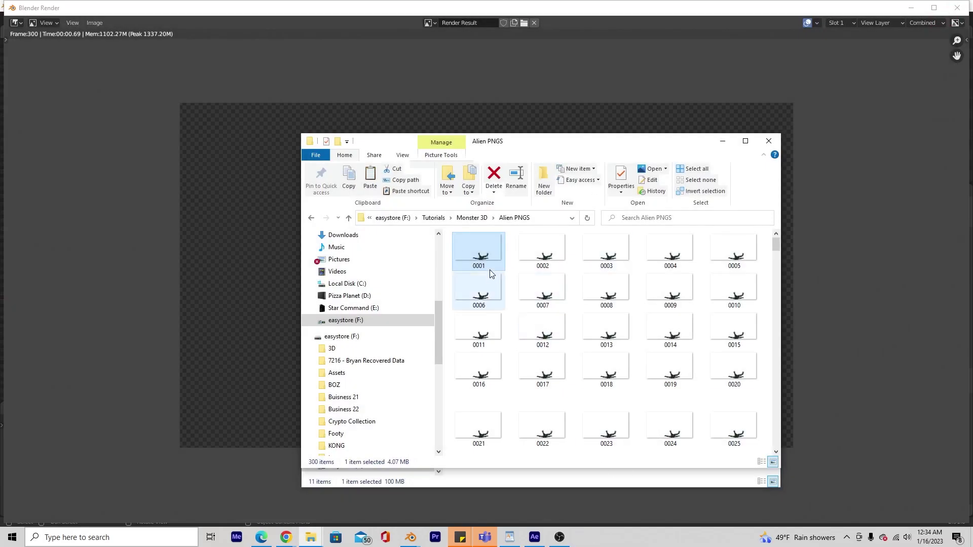
- Switch to After Effects and import the Alien PNGS renders as a PNG sequence, starting from frame 0001
click(533, 538)
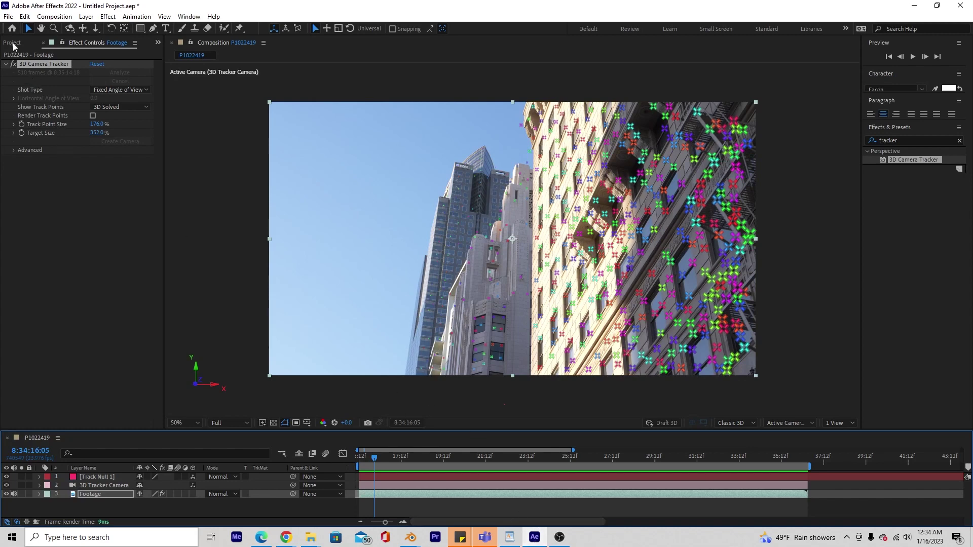
click(12, 43)
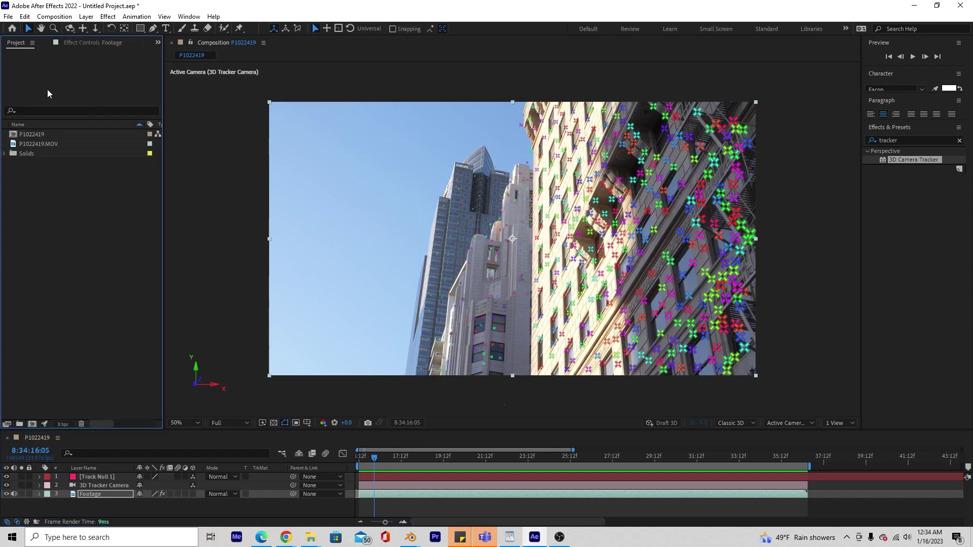
right_click(57, 215)
mouse_move(162, 266)
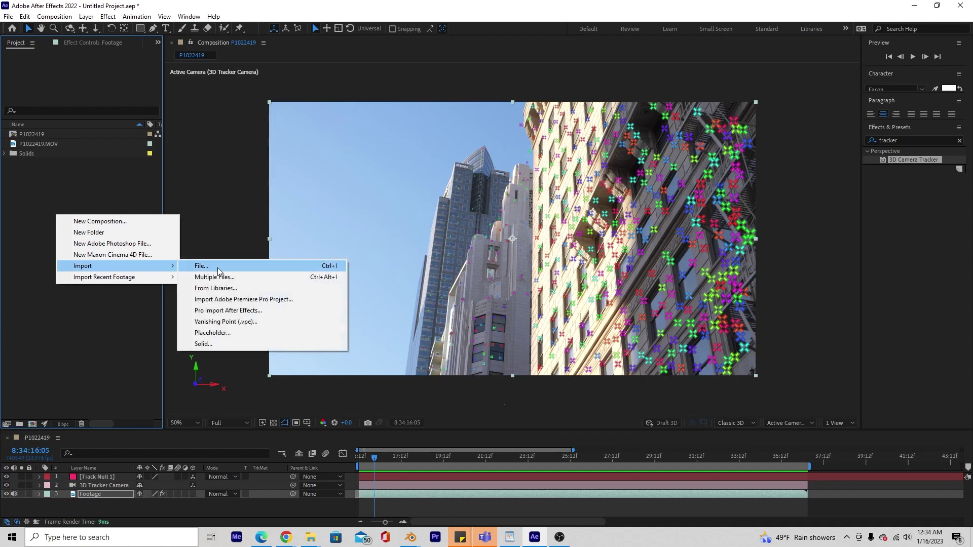
click(218, 269)
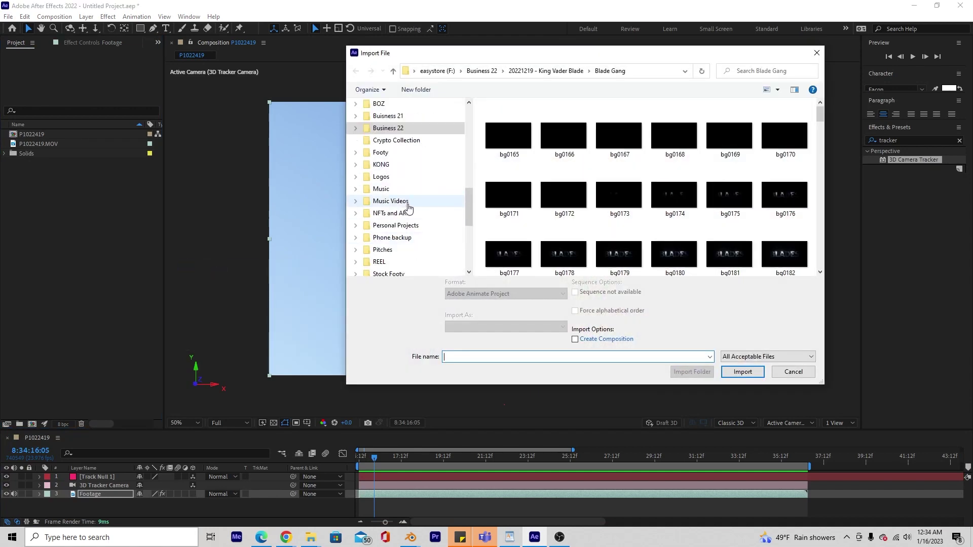
scroll(397, 231, down, 2)
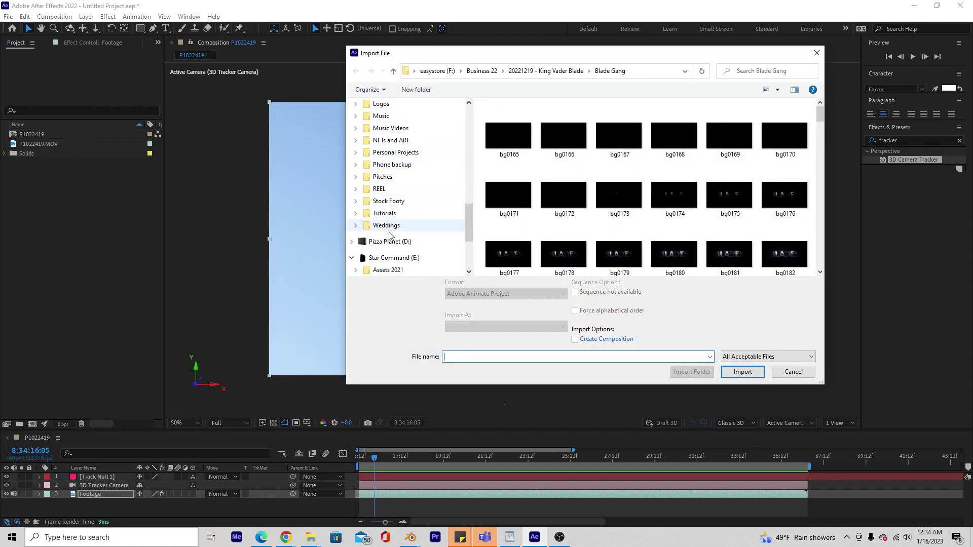
scroll(392, 229, up, 4)
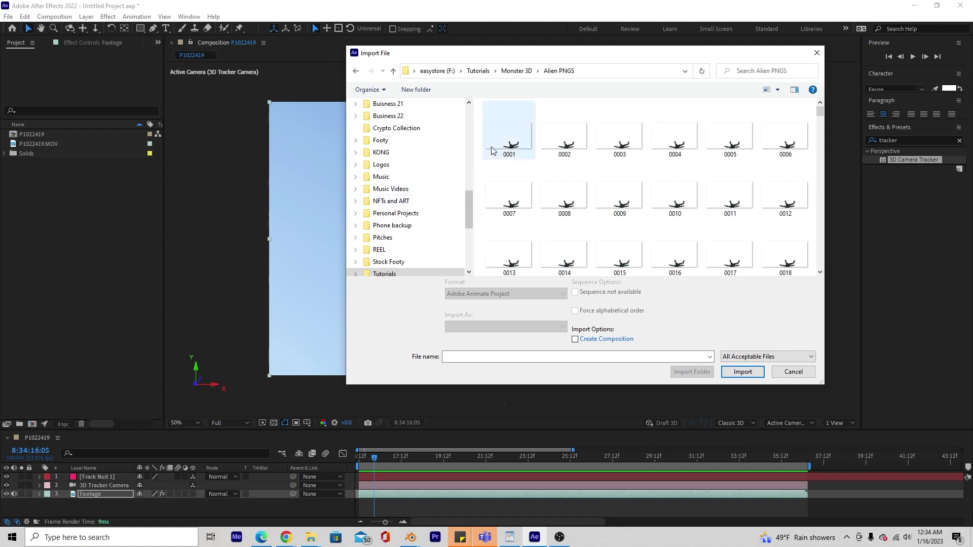
click(509, 133)
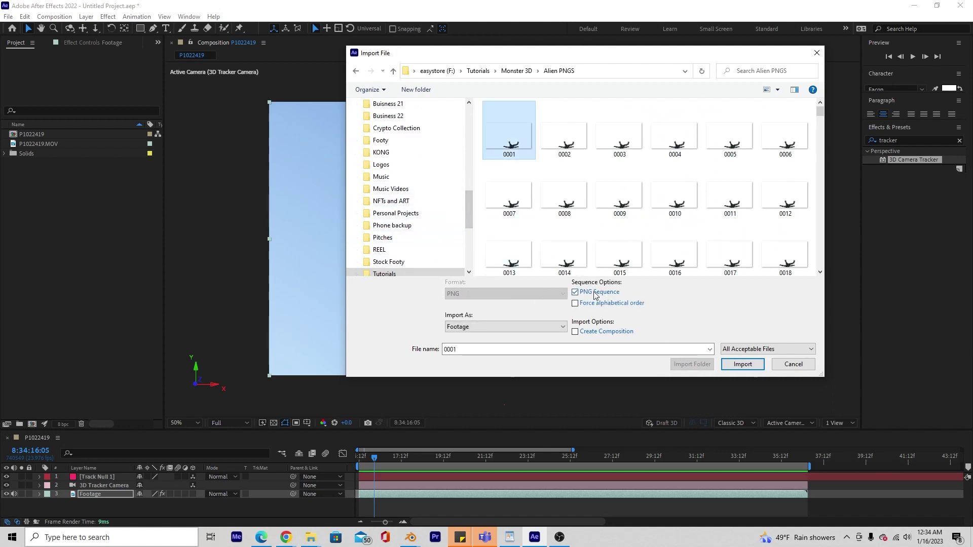
click(743, 364)
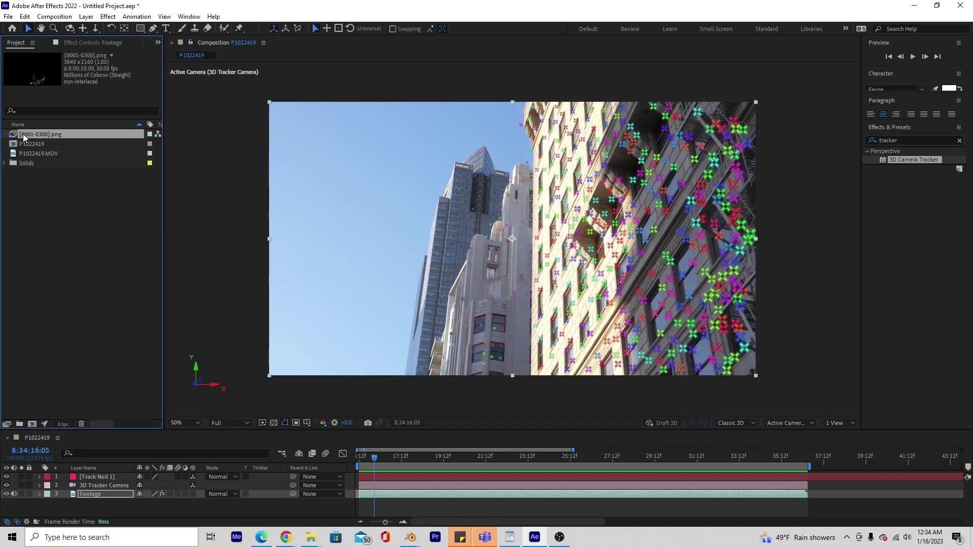
- Add the imported PNG sequence as the top layer of the composition and scale it to about 115.6%
drag(22, 134, 517, 469)
scroll(543, 334, down, 4)
drag(635, 171, 599, 191)
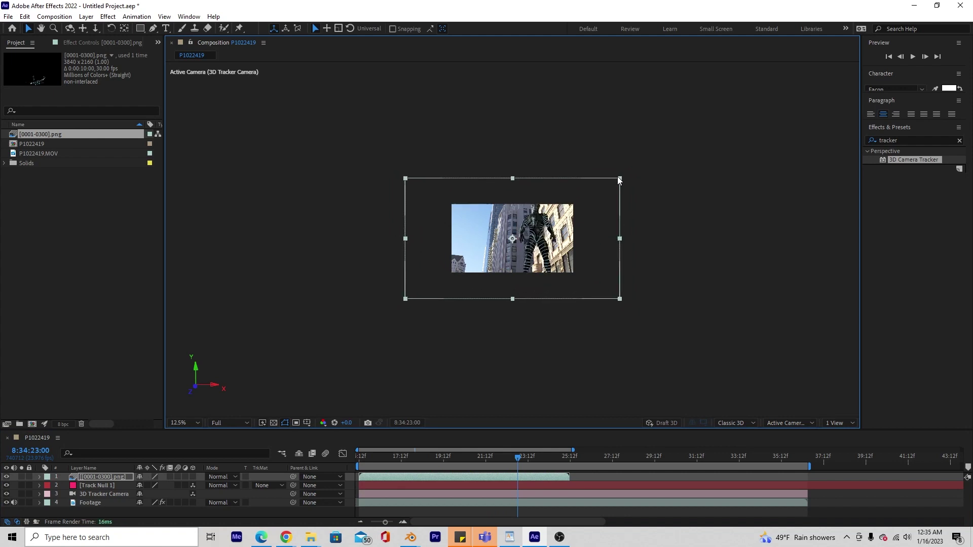
- Start the PNG sequence layer at 8:34:23:00 and scrub to 8:34:29:18 to view the character over the footage
key([)
scroll(603, 284, up, 4)
drag(624, 456, 641, 440)
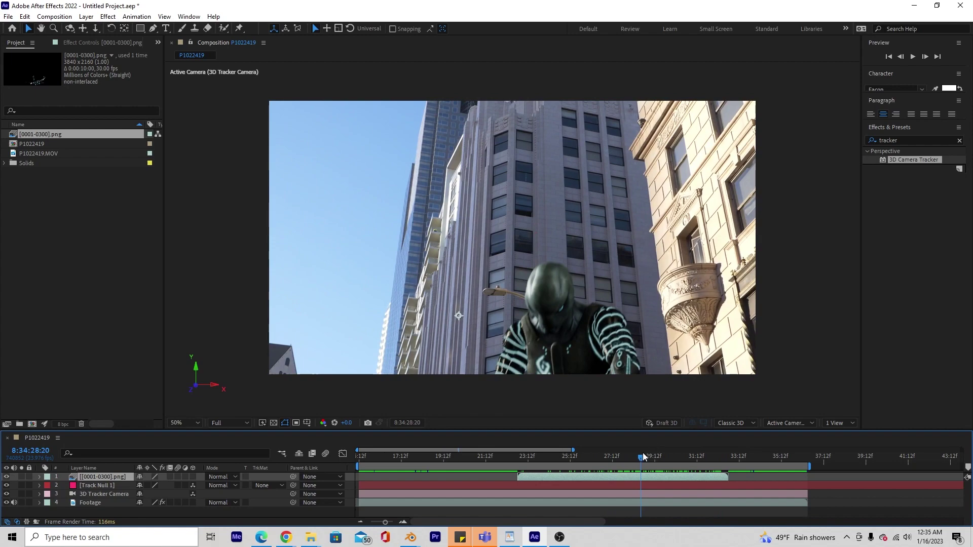
drag(643, 458, 661, 449)
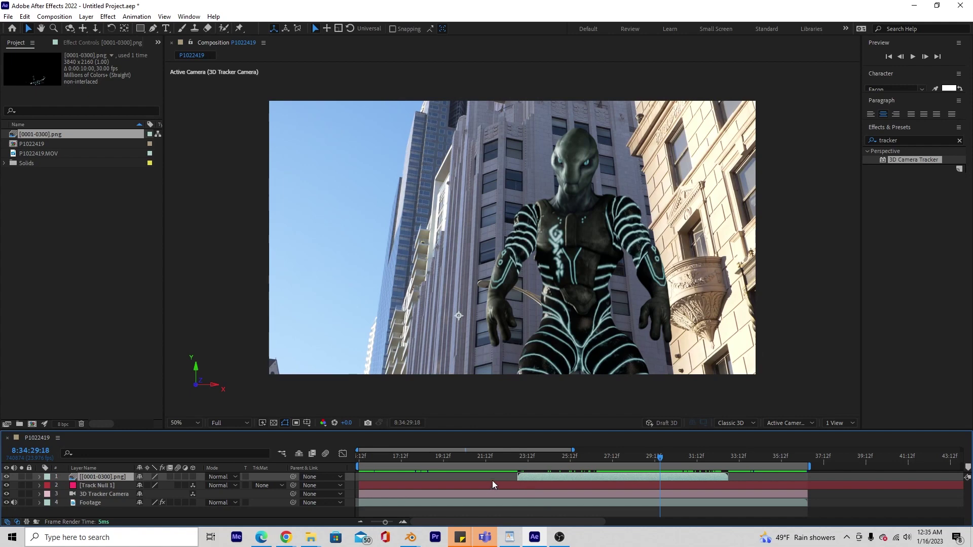
- Make the PNG sequence a 3D layer and preview its motion from 8:34:23:03 against the tracked footage
click(193, 477)
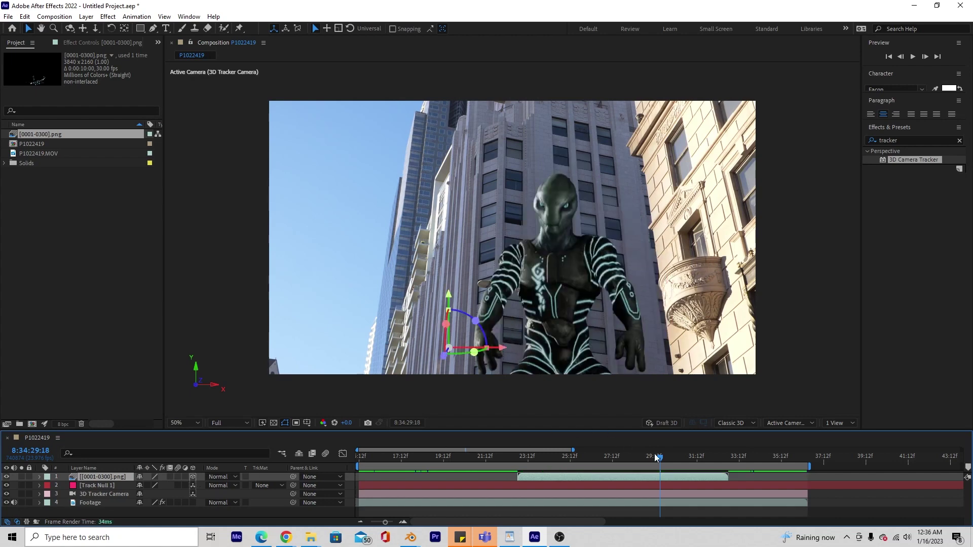
drag(658, 458, 520, 460)
key(space)
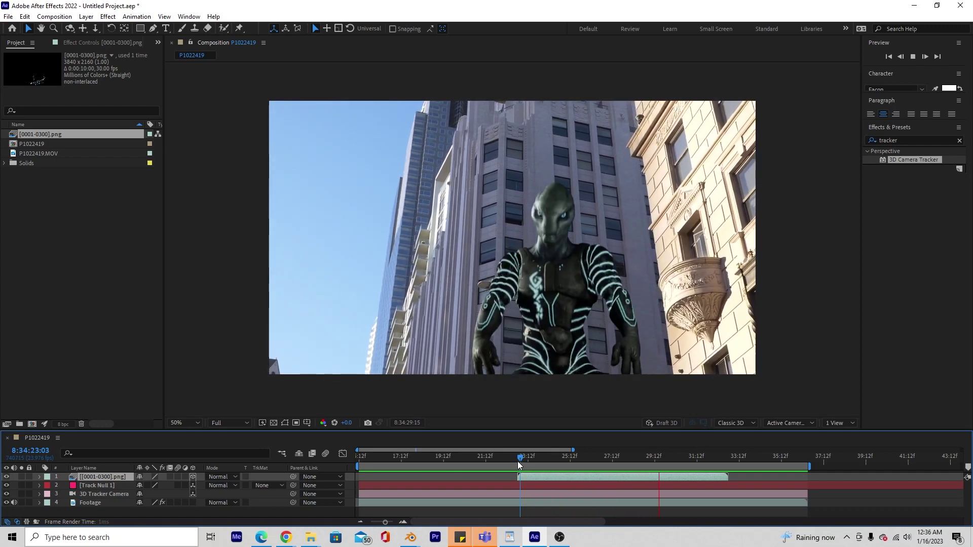
key(space)
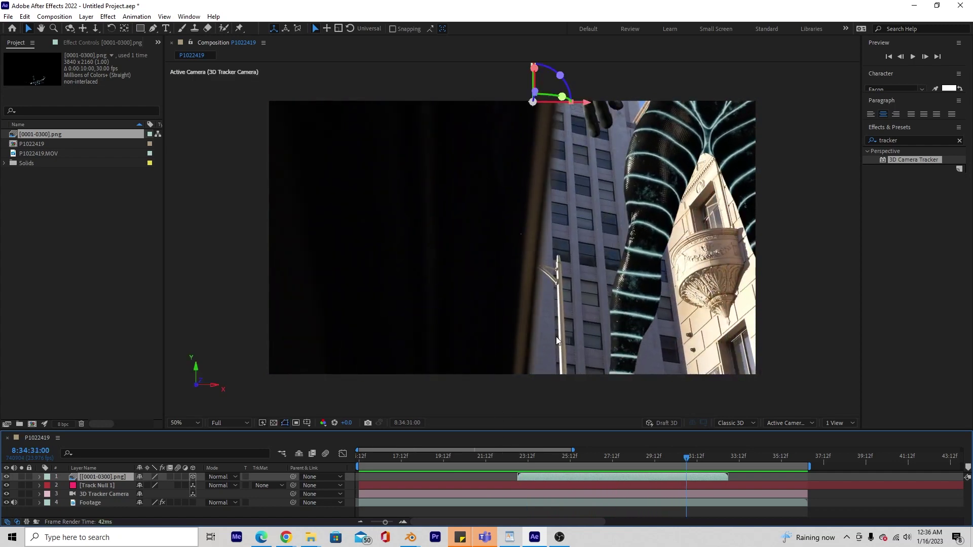
mouse_move(674, 464)
mouse_down()
mouse_move(710, 458)
mouse_move(662, 464)
mouse_move(674, 464)
mouse_up()
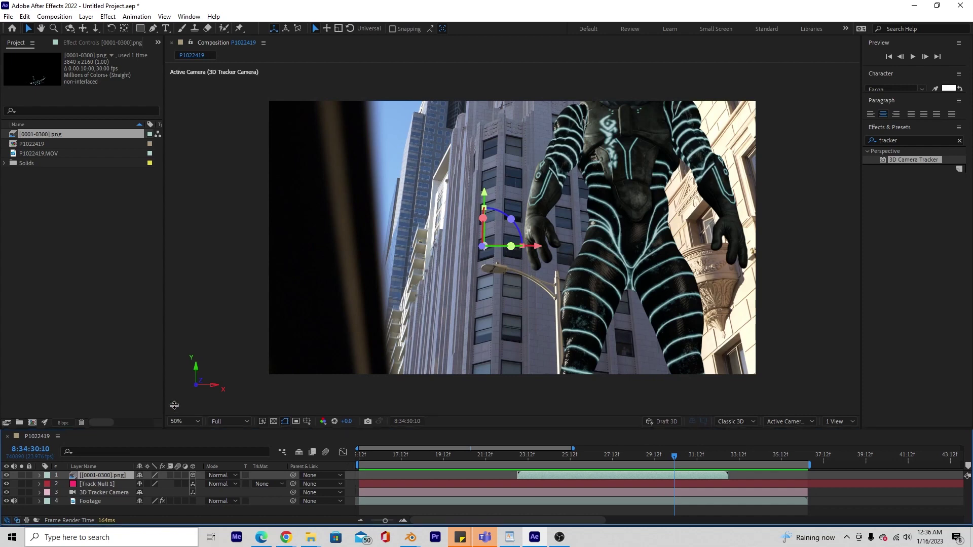
- Push the PNG sequence layer back in depth to a Z position of about 23753.9 and preview its motion
drag(181, 435, 178, 396)
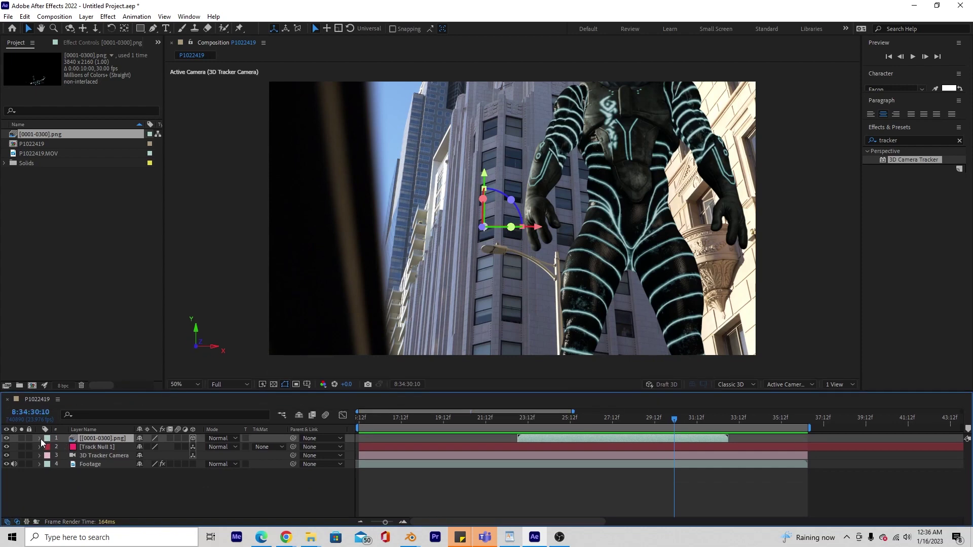
click(40, 439)
click(48, 447)
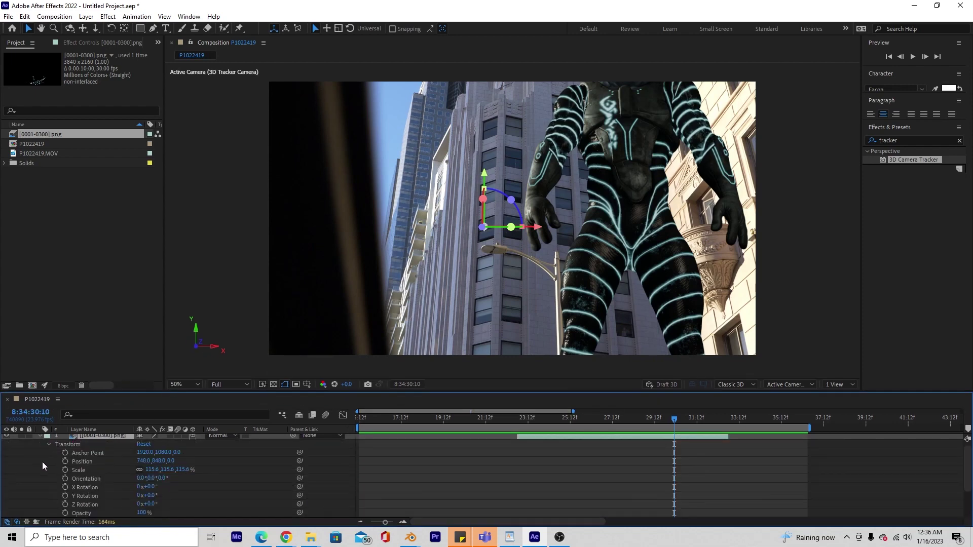
scroll(46, 458, down, 3)
scroll(56, 465, up, 3)
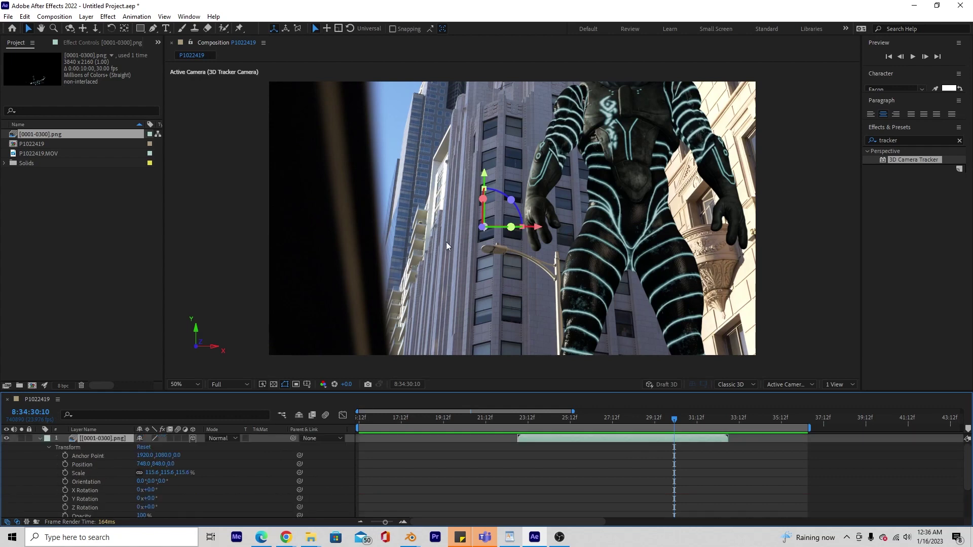
drag(481, 231, 537, 226)
click(518, 418)
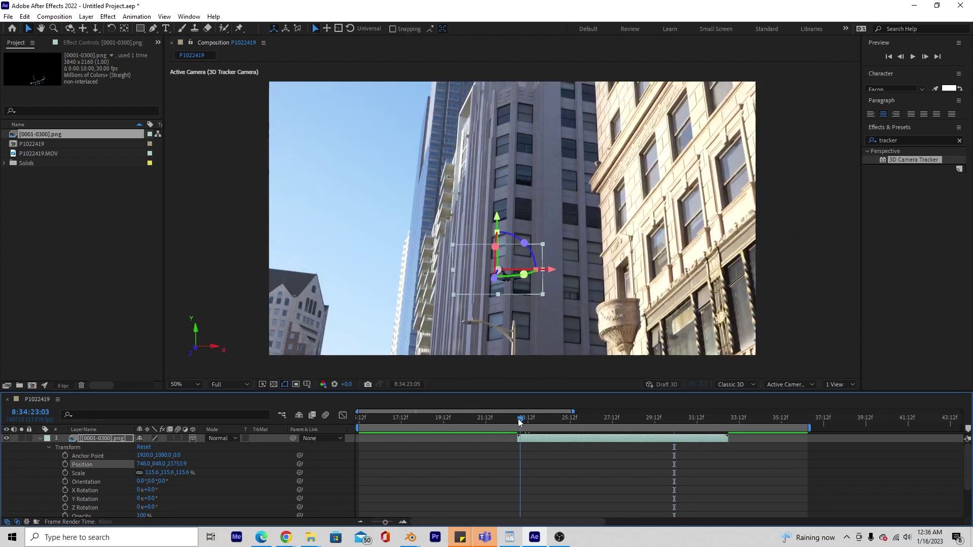
key(space)
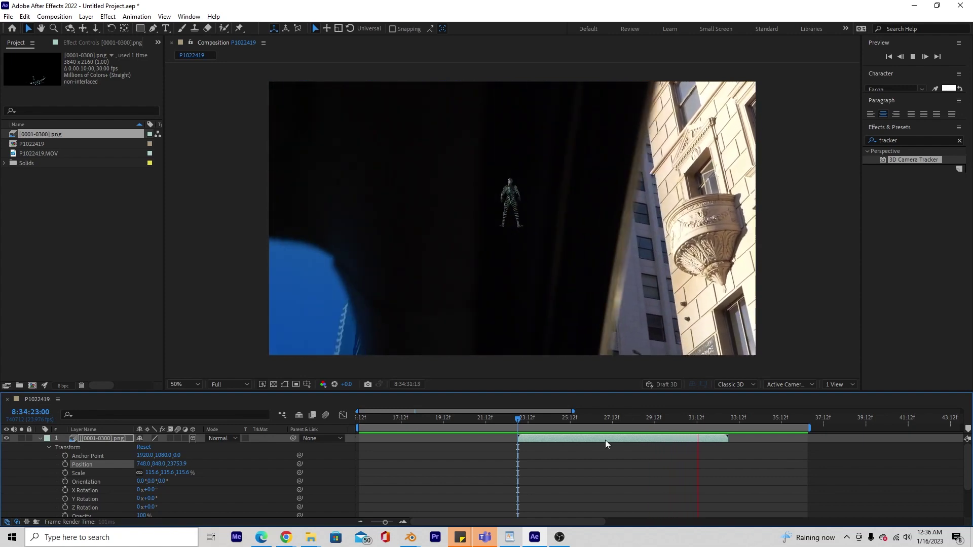
- Enlarge the PNG sequence layer to about 1019% scale at 8:34:25:10 and check the character at 8:34:29:08
click(569, 419)
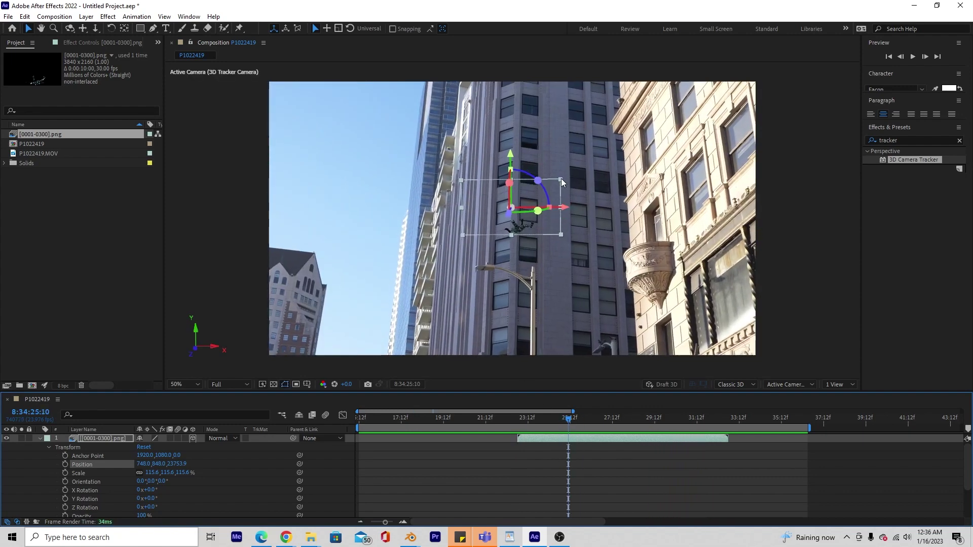
drag(561, 179, 953, 36)
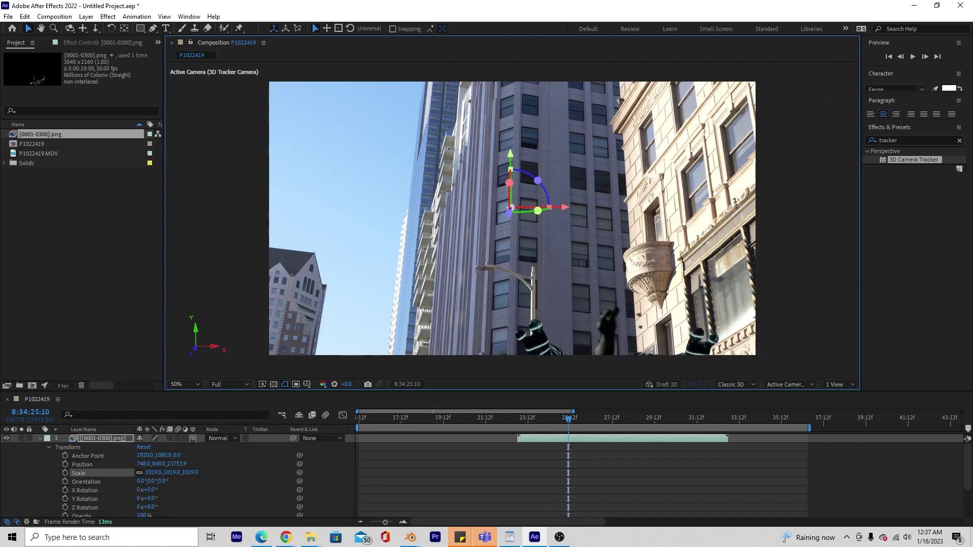
drag(571, 423, 654, 422)
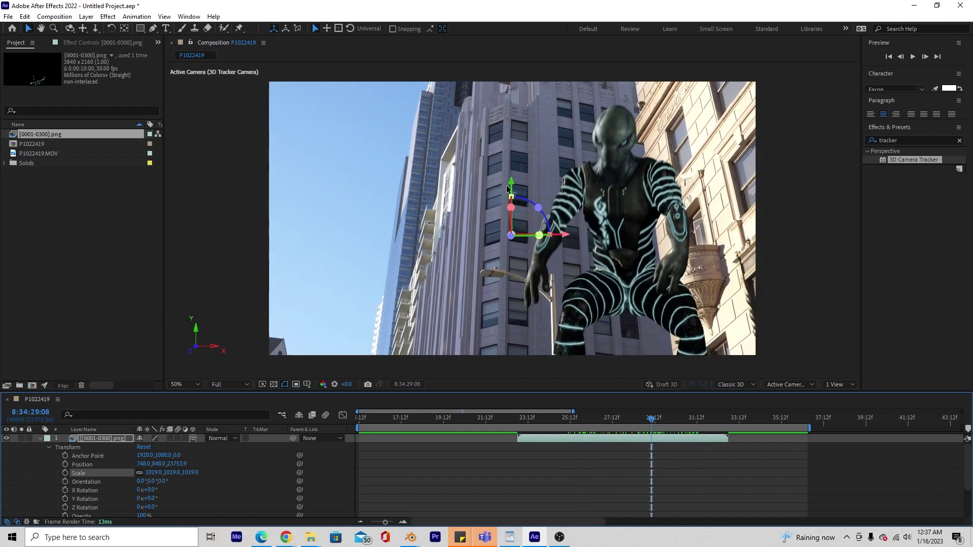
- Lower and shift the character between the buildings to a position of about X 393.2, Y 4133.0
drag(512, 183, 522, 216)
drag(560, 267, 550, 267)
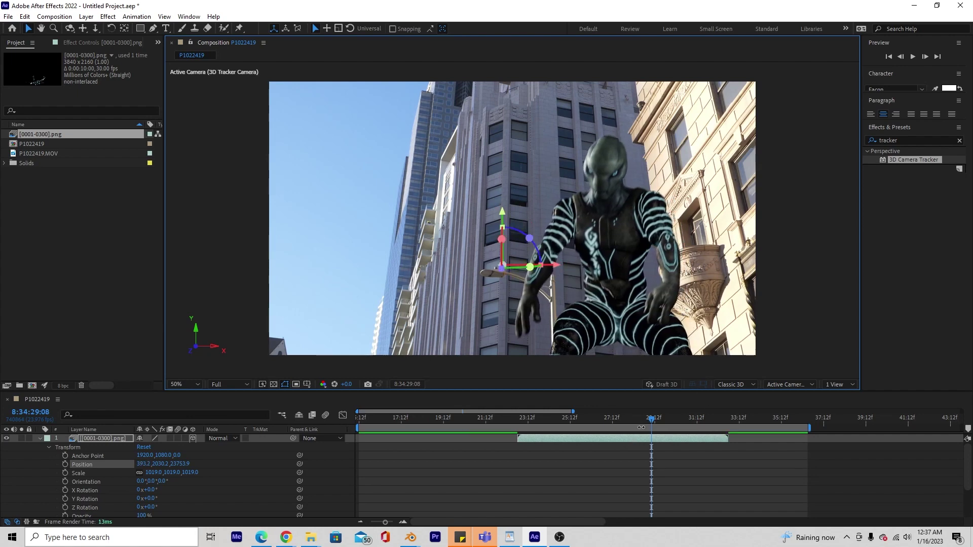
drag(641, 427, 569, 429)
click(675, 418)
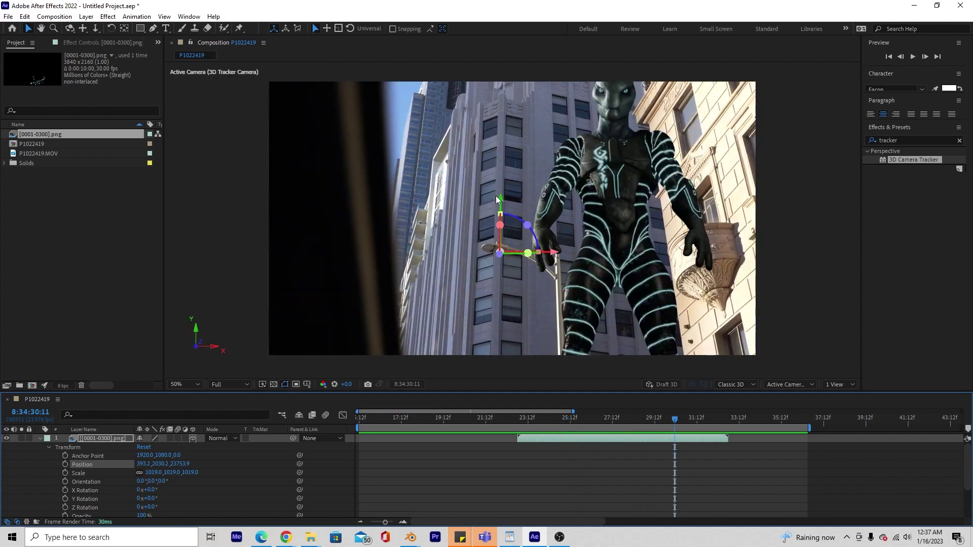
drag(499, 198, 498, 254)
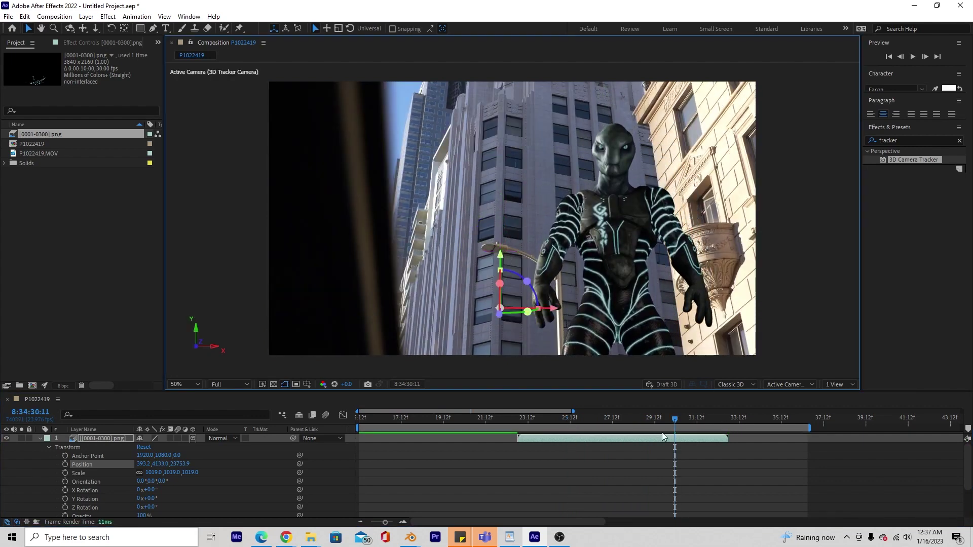
- Play the composite from 8:34:23:15 and scrub through the character's jump to check its placement and movement with the camera
click(670, 421)
drag(670, 421, 530, 425)
key(space)
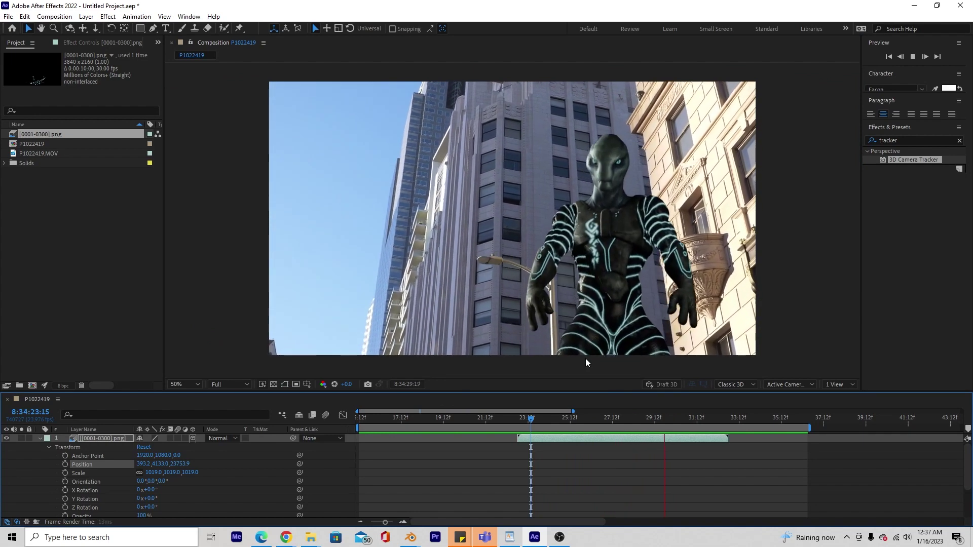
click(654, 420)
drag(654, 421, 663, 420)
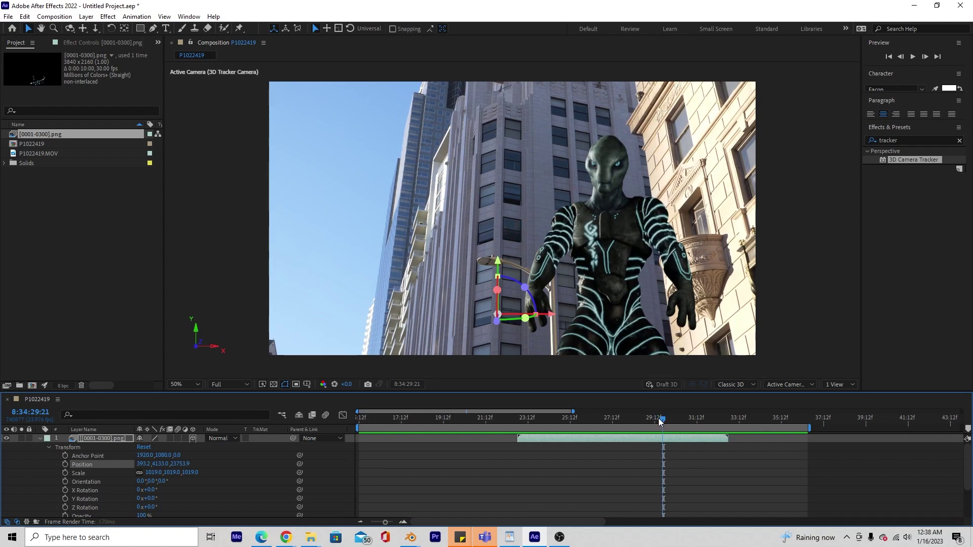
drag(661, 422, 638, 422)
mouse_move(649, 419)
mouse_down()
mouse_move(676, 418)
mouse_move(615, 421)
mouse_move(638, 419)
mouse_up()
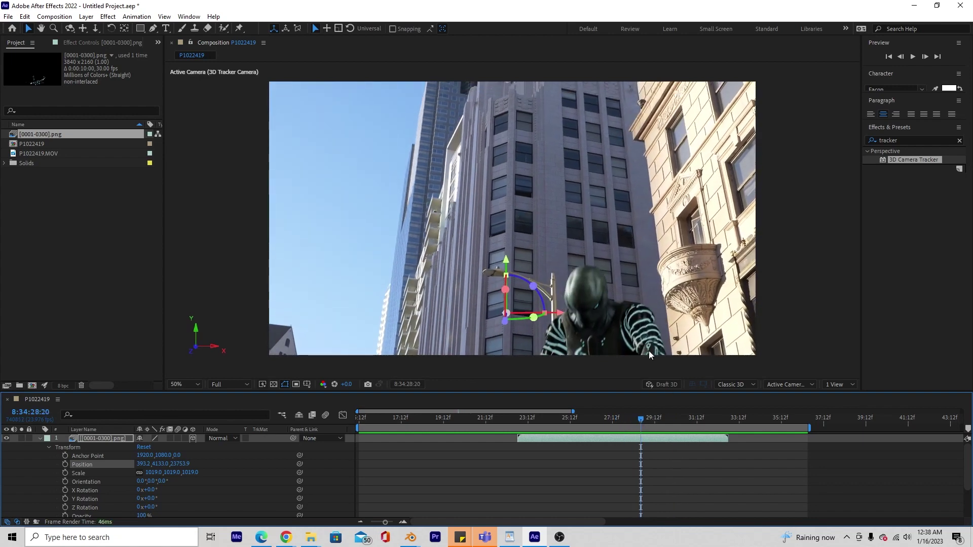
drag(641, 424, 668, 422)
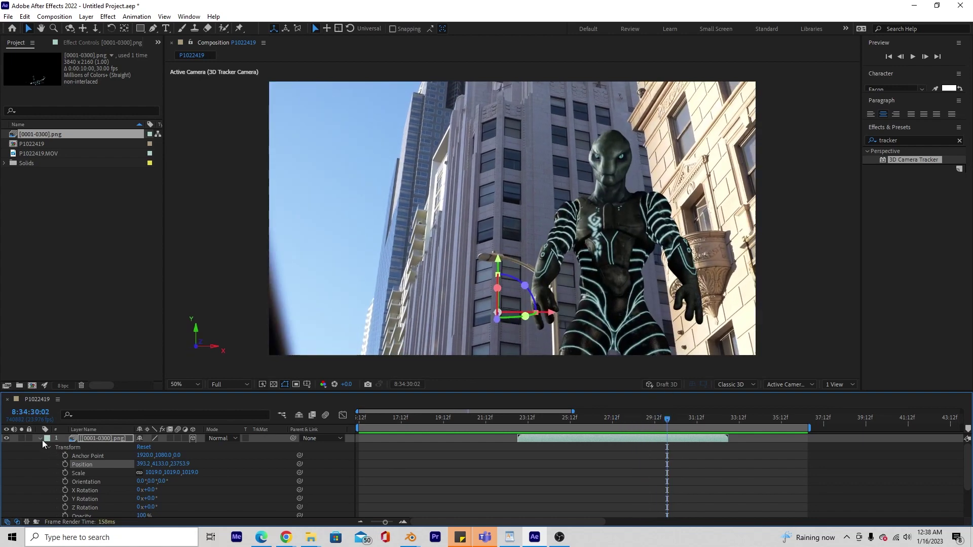
- Duplicate the Footage layer and place the copy above the PNG sequence layer
click(40, 439)
click(549, 464)
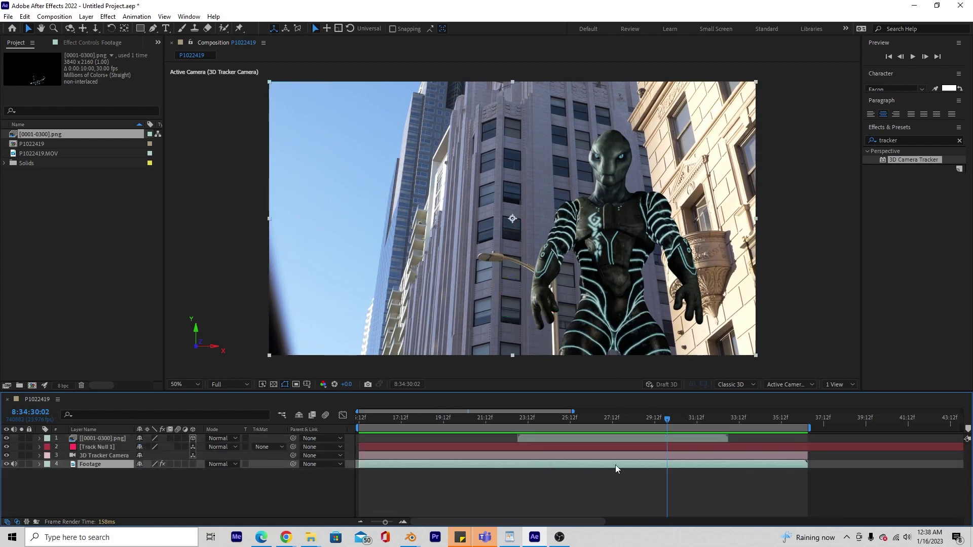
key(ctrl+d)
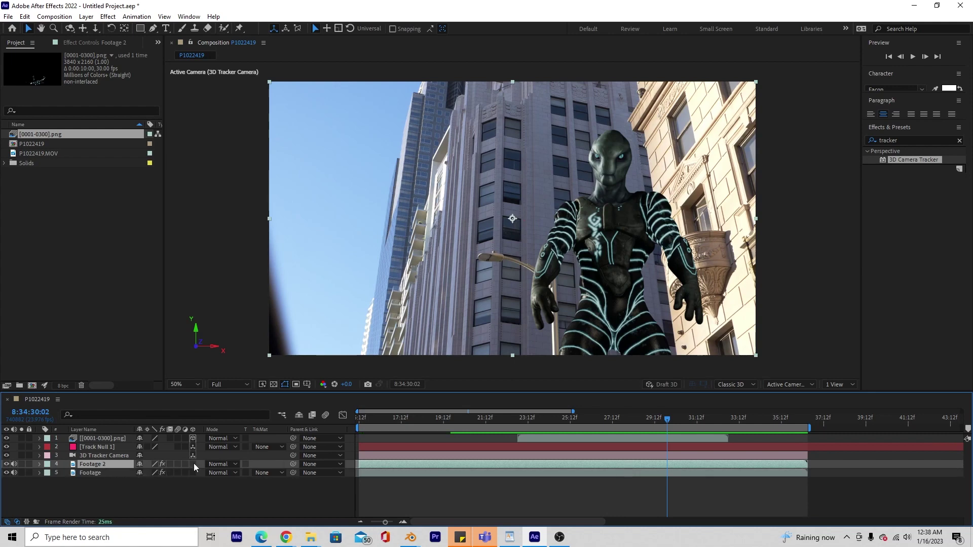
drag(102, 464, 104, 435)
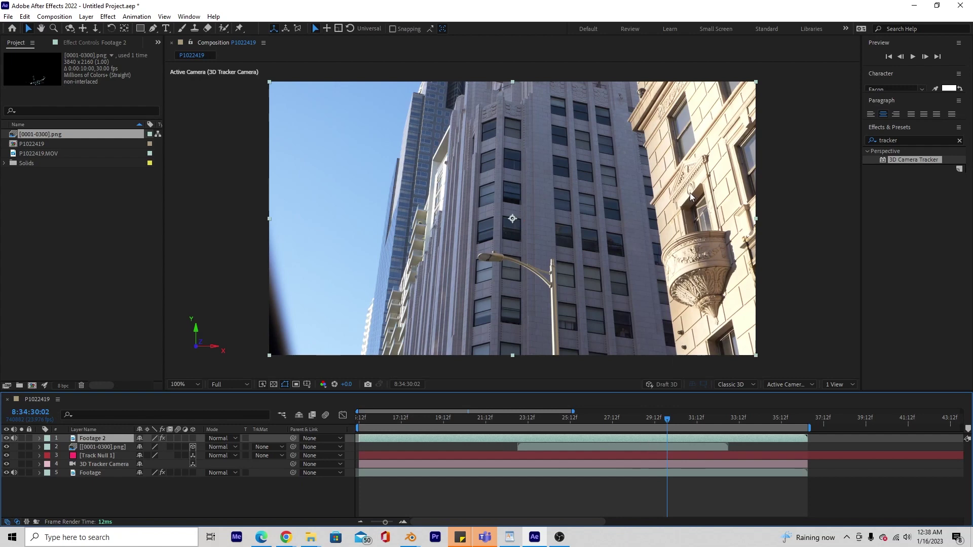
- Start a Pen mask on the Footage 2 layer along the foreground building's edge, from beneath the cornice around the first ledge
key(slash)
middle_drag(748, 136, 518, 265)
scroll(540, 257, up, 1)
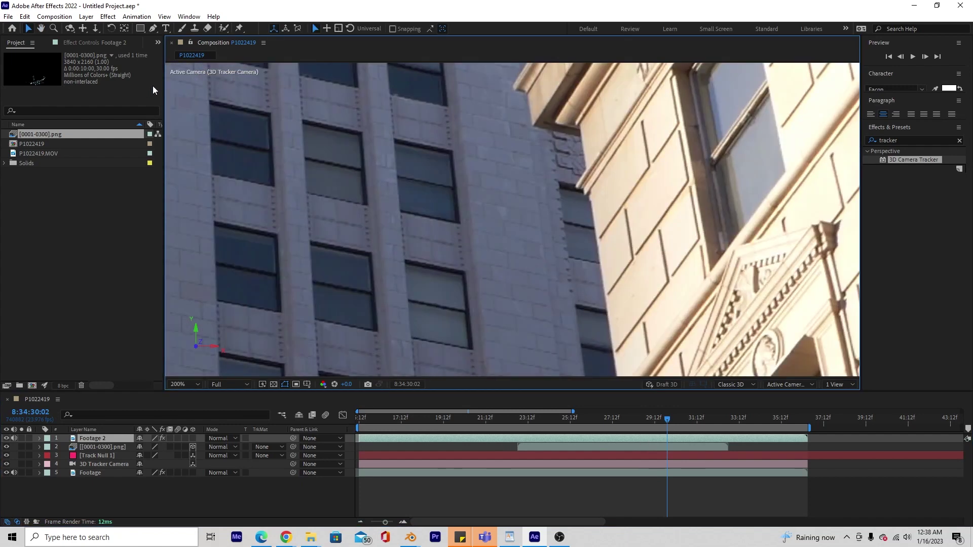
click(153, 29)
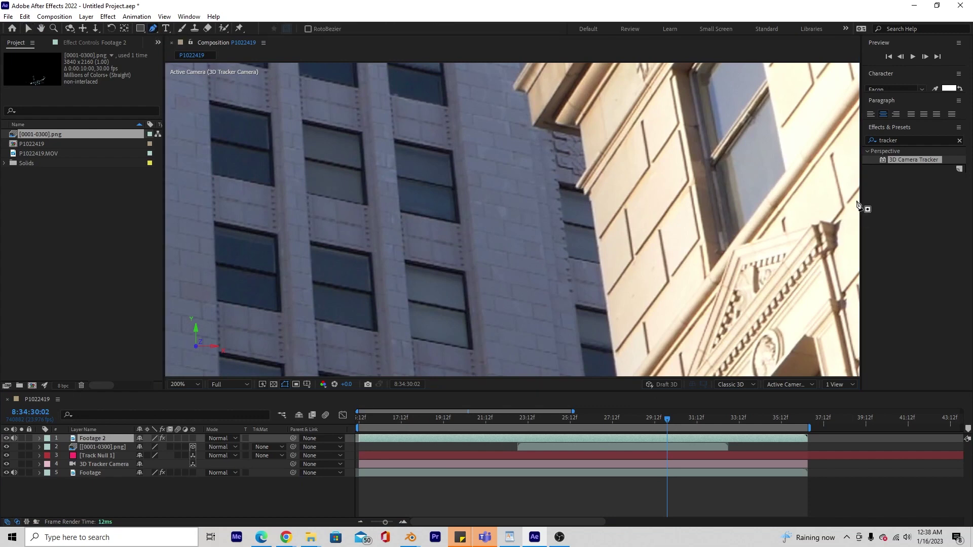
click(580, 136)
click(586, 168)
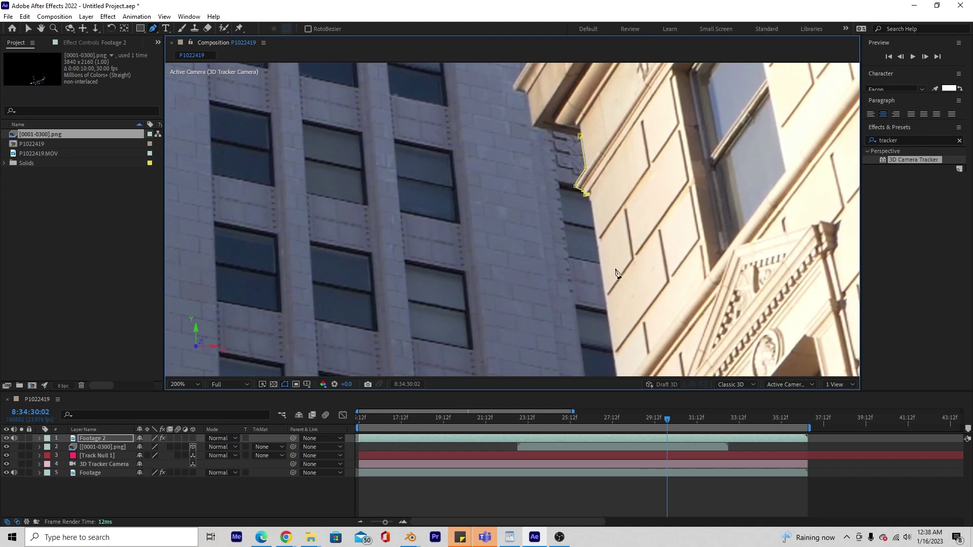
- Extend the mask path down the foreground building's wall edge to the next ledge above the balcony
scroll(616, 271, down, 1)
scroll(575, 308, up, 1)
key(space)
drag(566, 309, 629, 148)
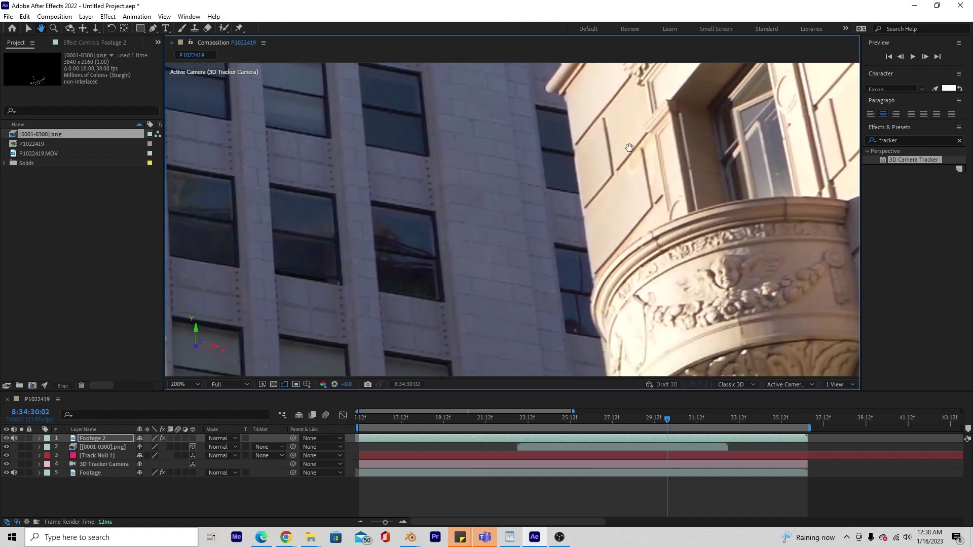
scroll(629, 148, down, 4)
key(g)
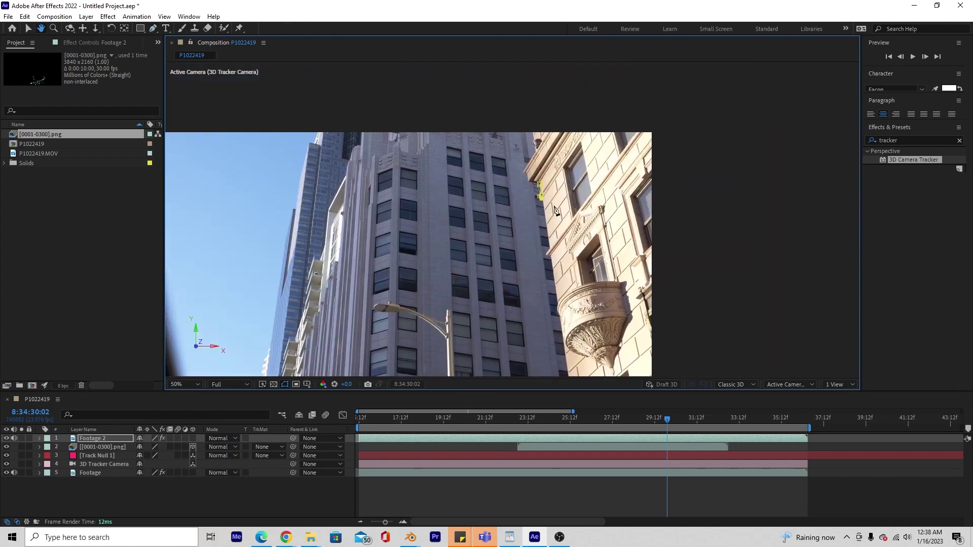
scroll(534, 138, up, 2)
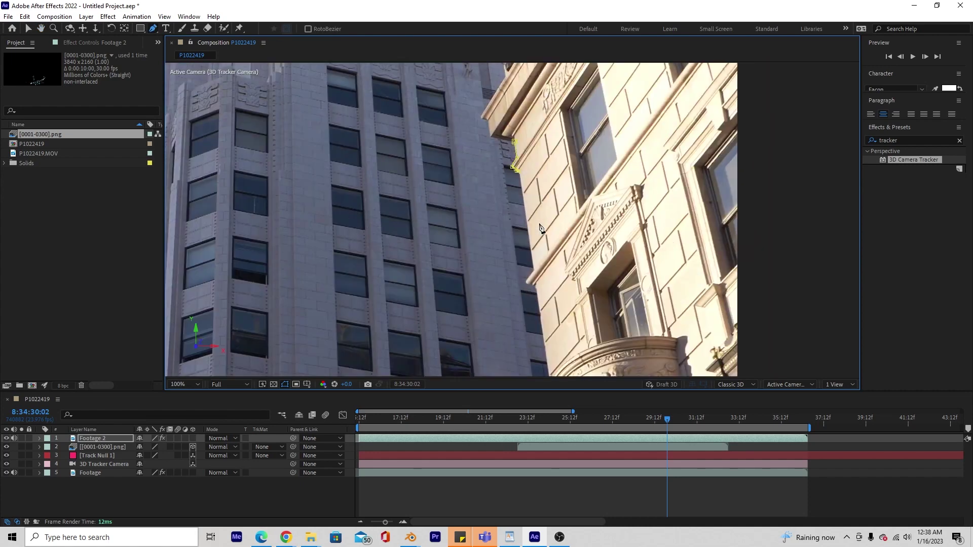
click(533, 272)
scroll(536, 246, up, 1)
middle_drag(504, 130, 521, 187)
drag(497, 140, 500, 140)
middle_drag(521, 254, 554, 130)
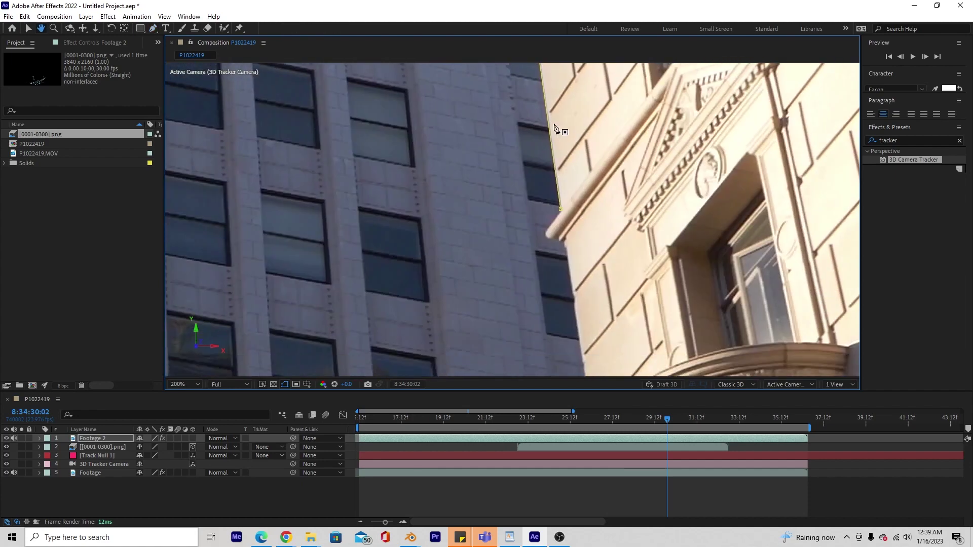
scroll(572, 215, up, 2)
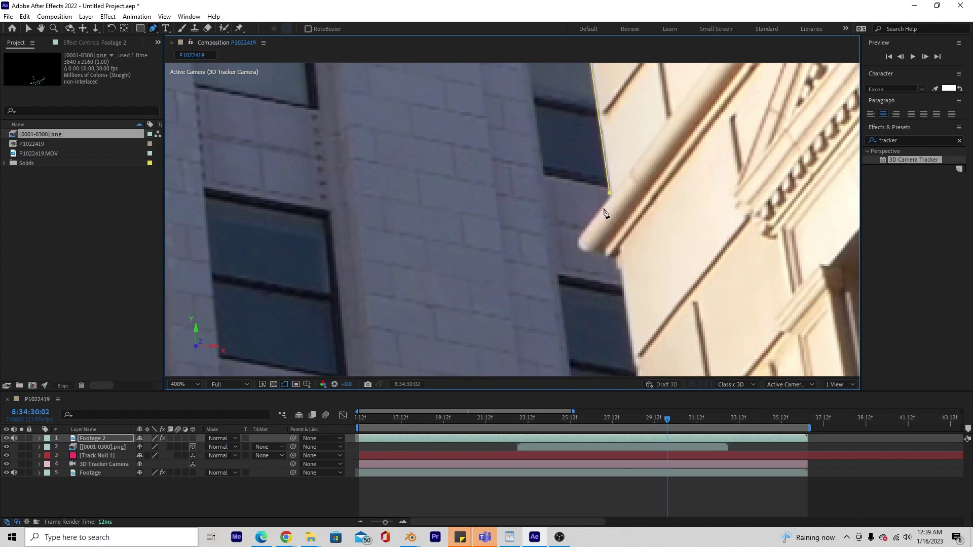
- Trace the mask around the lower ledge and down the wall onto the balcony's rim, curving it along the rim
click(578, 239)
drag(579, 235, 578, 239)
middle_drag(598, 249, 537, 182)
click(473, 280)
drag(528, 219, 529, 237)
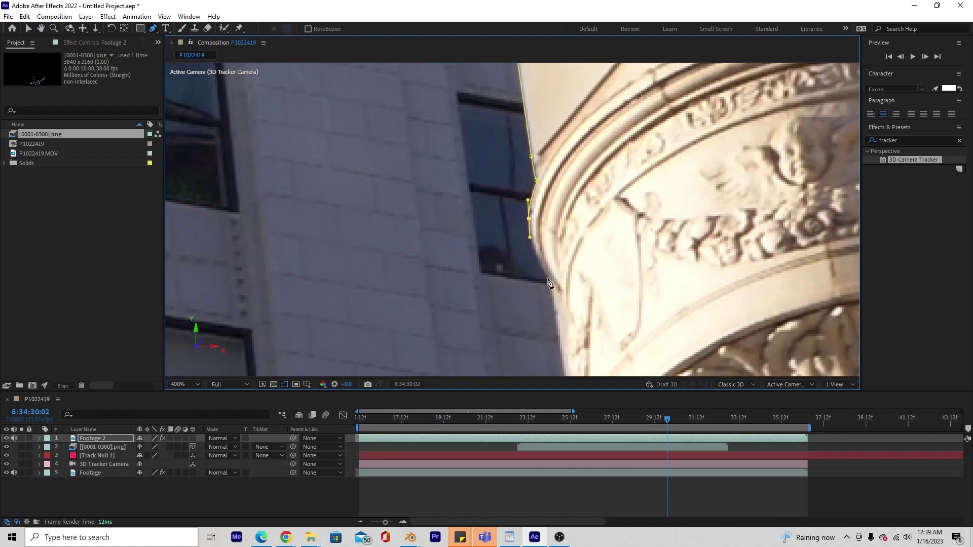
- Continue the mask along the underside of the balcony's rim and down the building's edge to the bottom of the frame
drag(548, 279, 553, 287)
scroll(557, 313, down, 3)
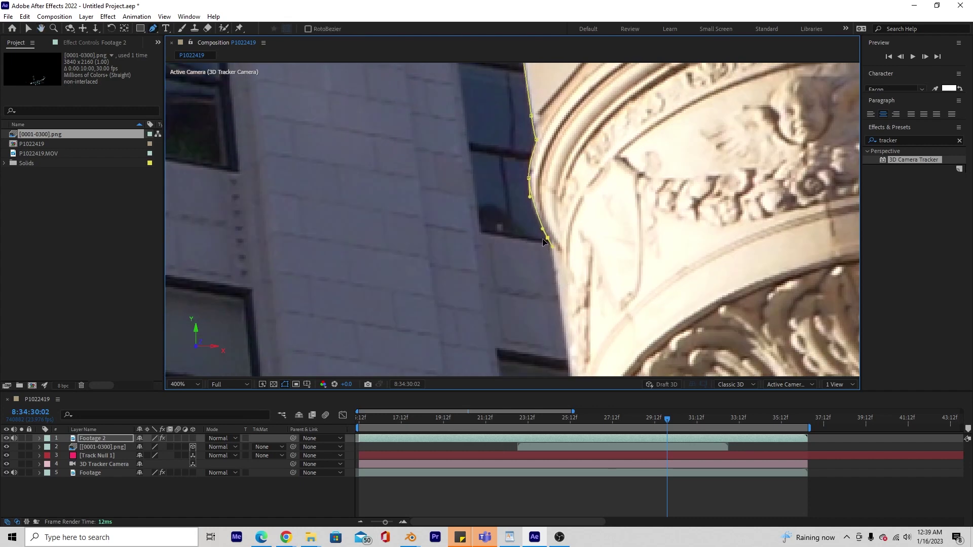
middle_drag(563, 273, 561, 135)
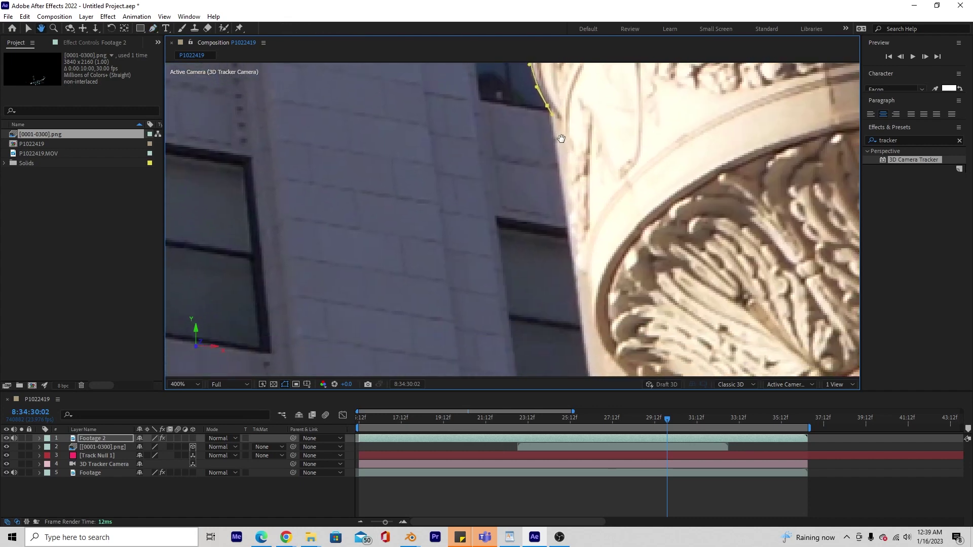
click(583, 340)
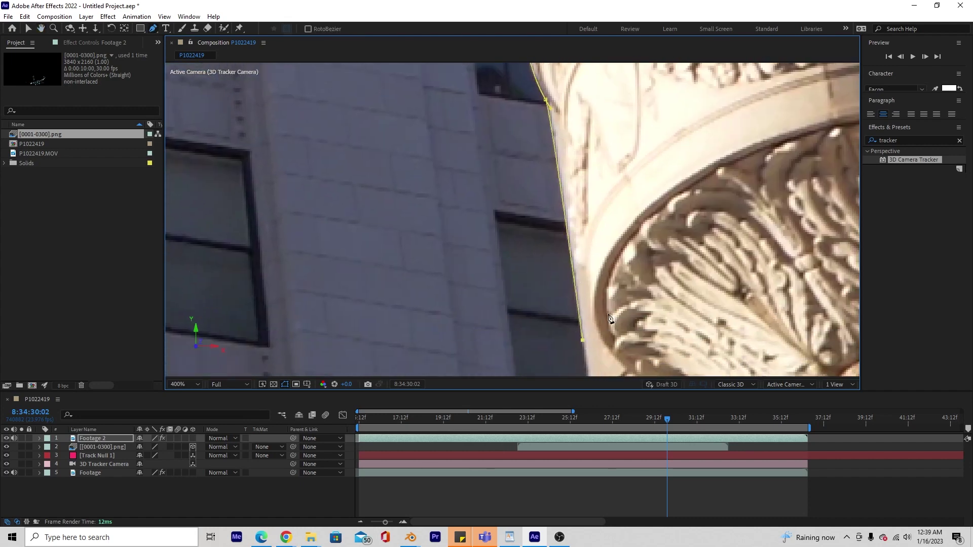
middle_drag(616, 353, 610, 144)
middle_drag(634, 269, 619, 178)
scroll(617, 213, down, 1)
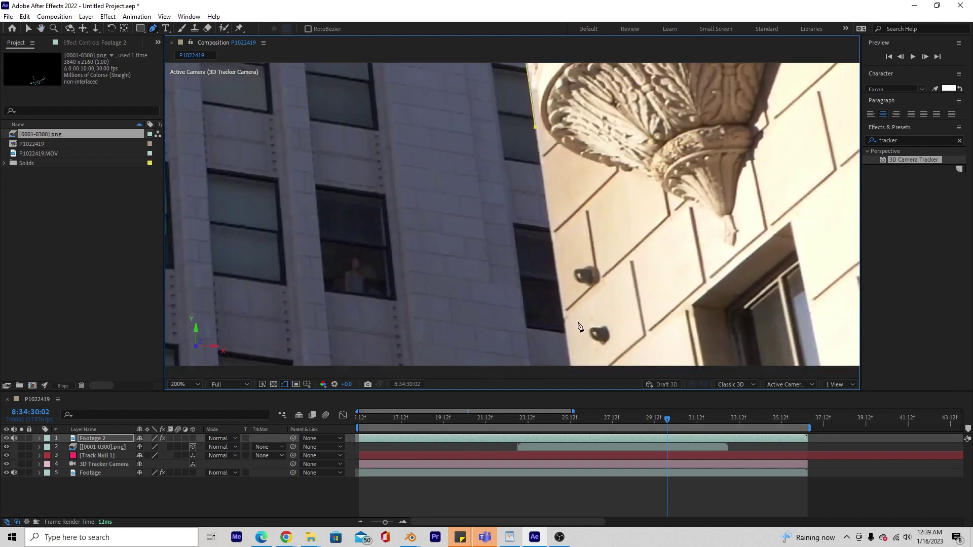
click(571, 367)
- Close the mask by routing it outside the frame around the foreground building and back to its first point beneath the cornice
scroll(563, 279, down, 3)
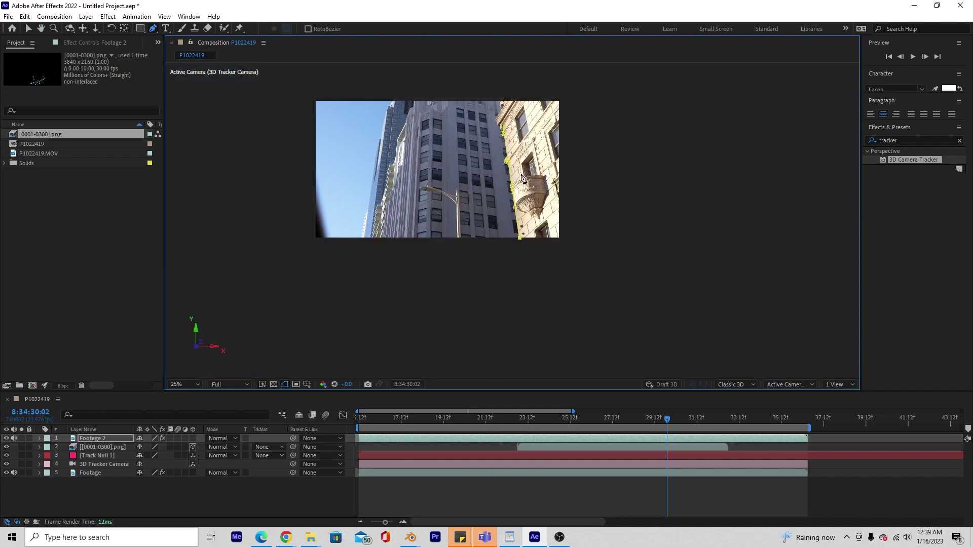
scroll(542, 148, up, 1)
scroll(527, 166, down, 2)
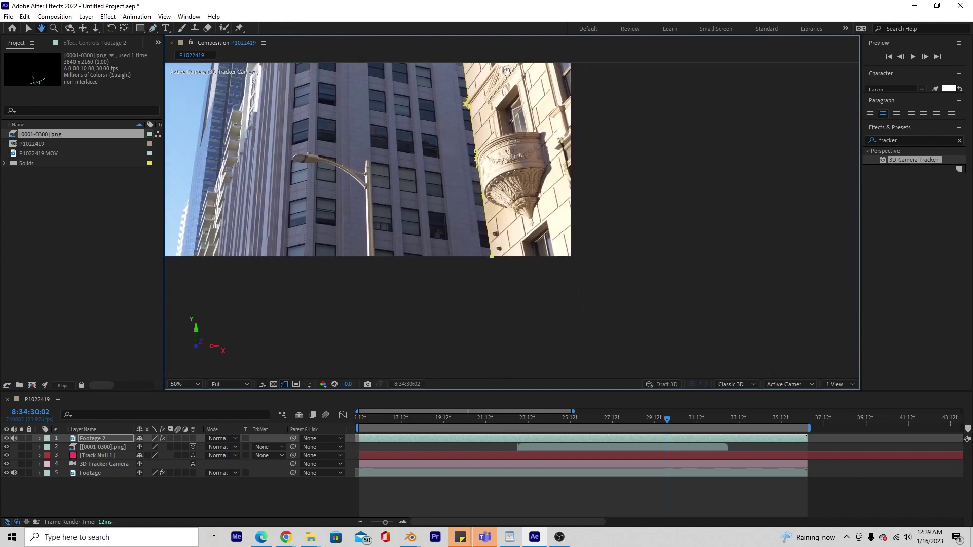
click(622, 276)
scroll(618, 167, up, 3)
click(616, 129)
click(476, 150)
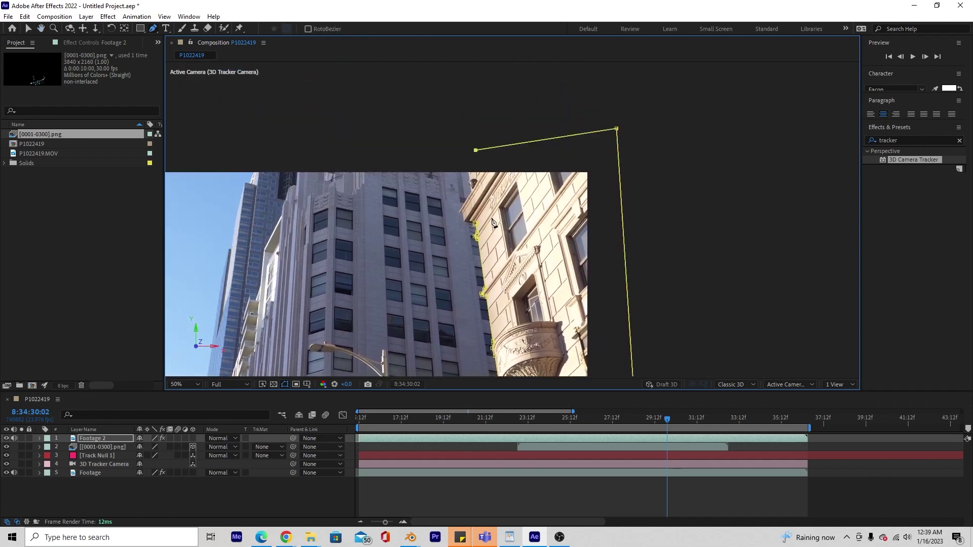
scroll(495, 220, up, 2)
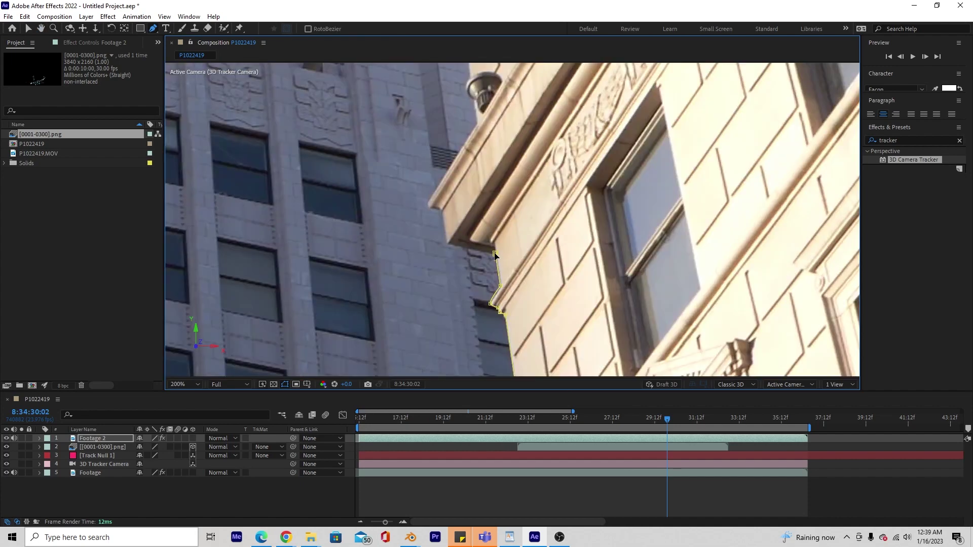
scroll(495, 255, down, 4)
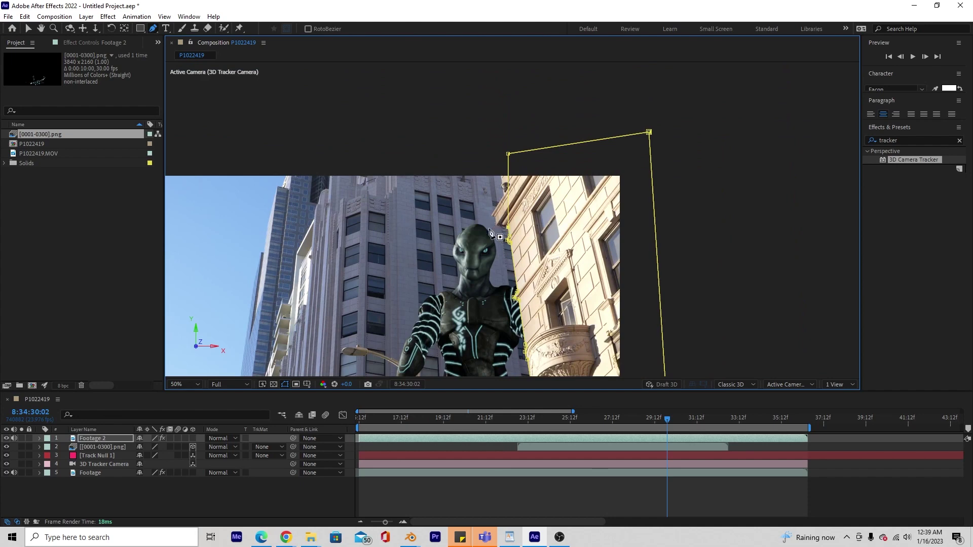
click(637, 493)
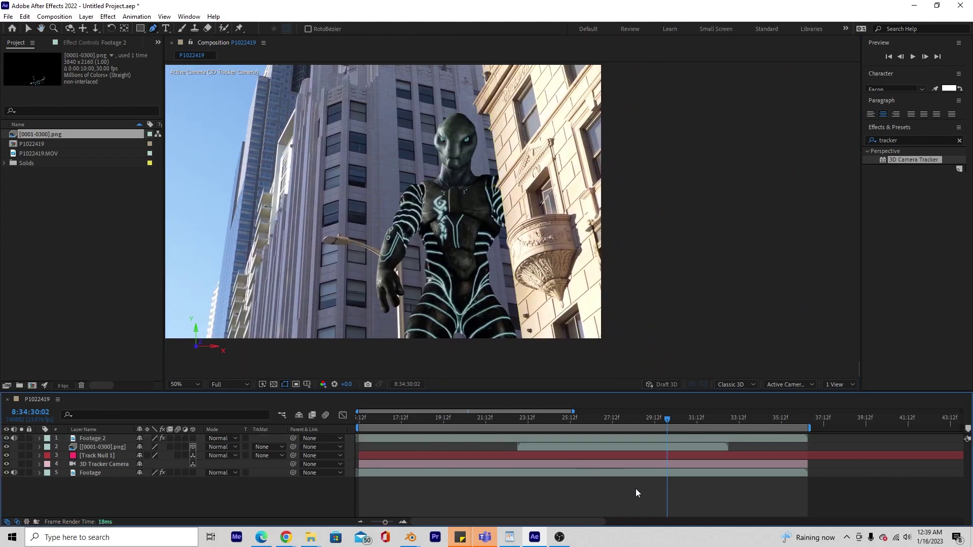
- Rename the masked Footage 2 layer as Front Building
click(659, 438)
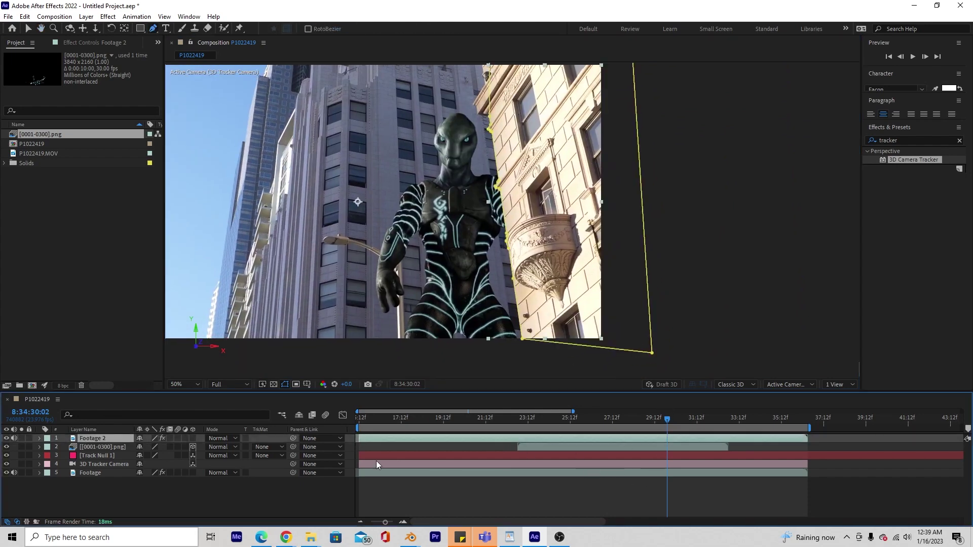
click(40, 439)
click(48, 448)
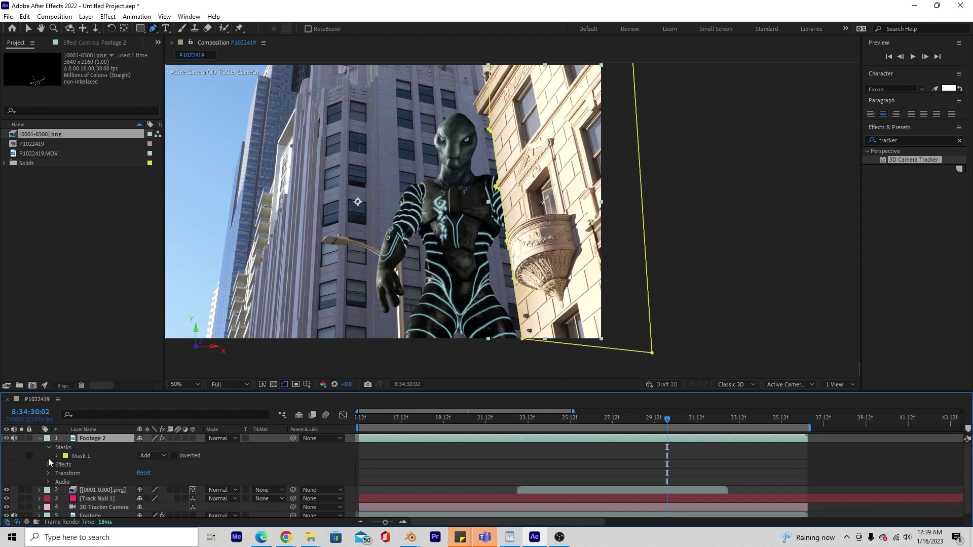
click(40, 439)
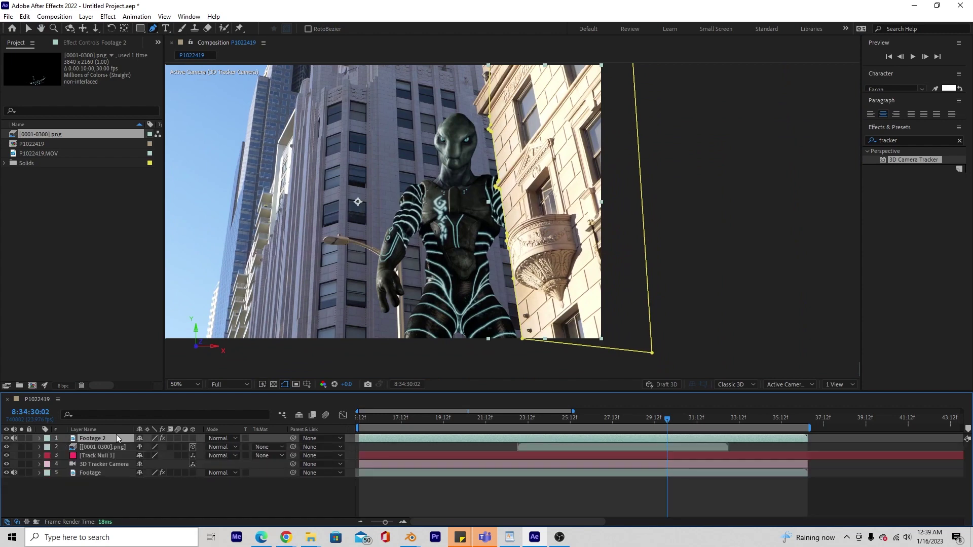
right_click(93, 438)
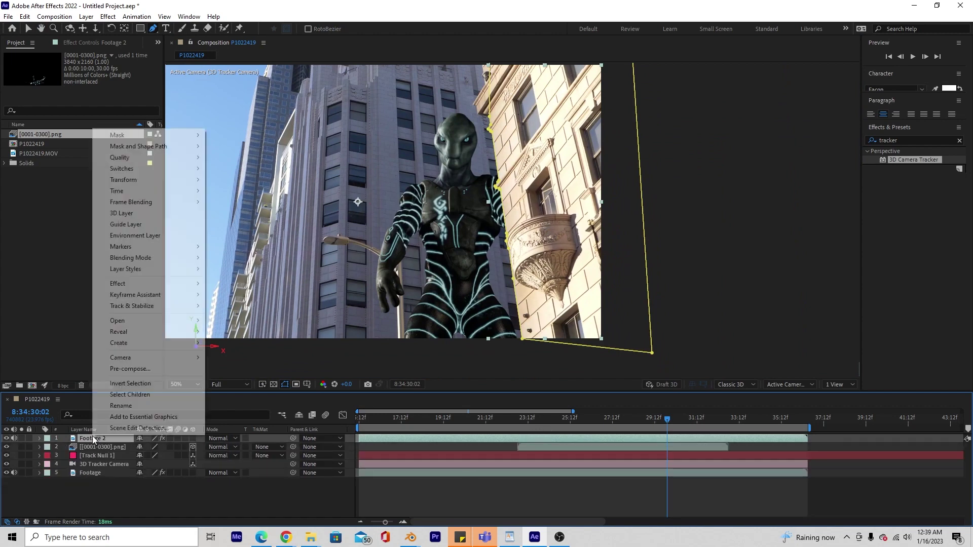
click(129, 404)
text(Front Building)
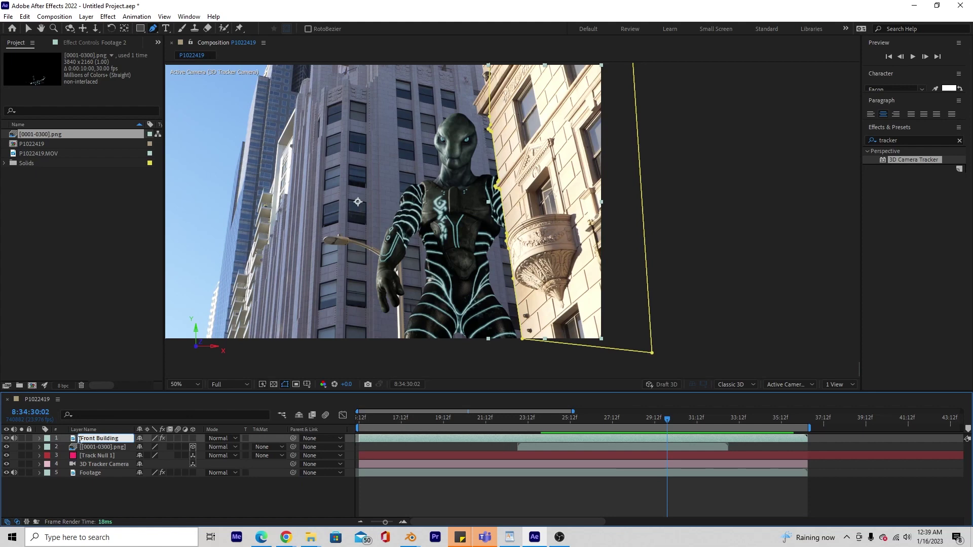
key(Return)
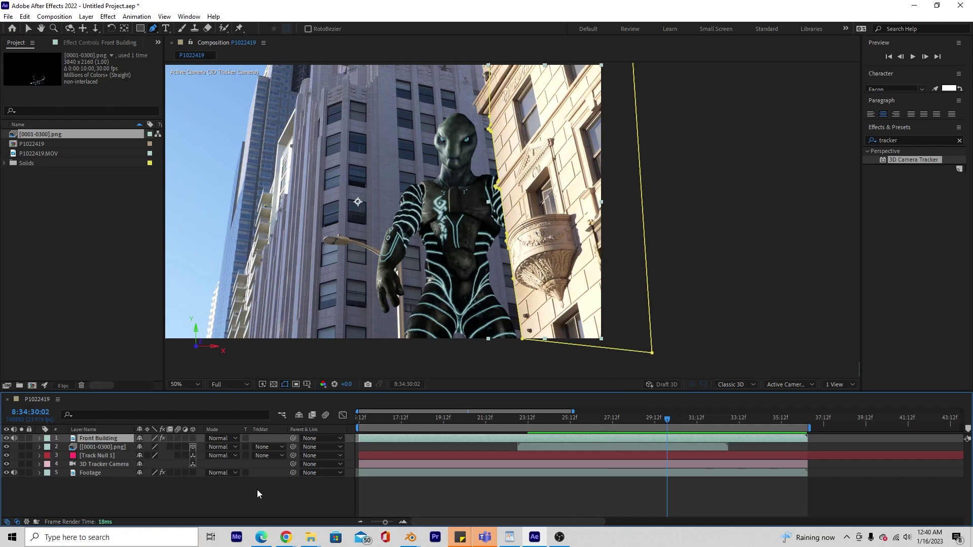
- Turn on keyframing for Mask 1's Mask Path on the Front Building layer at 8:34:30:02
click(39, 439)
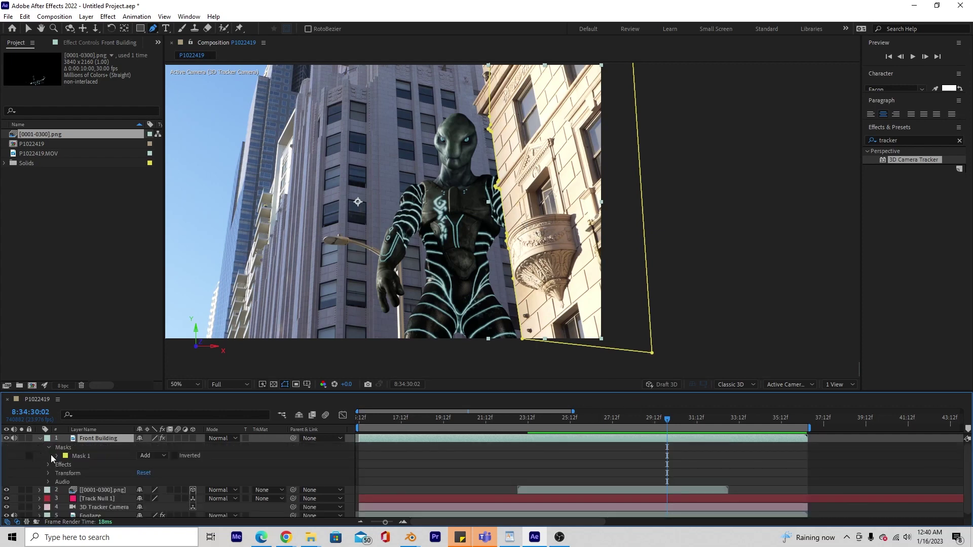
click(56, 456)
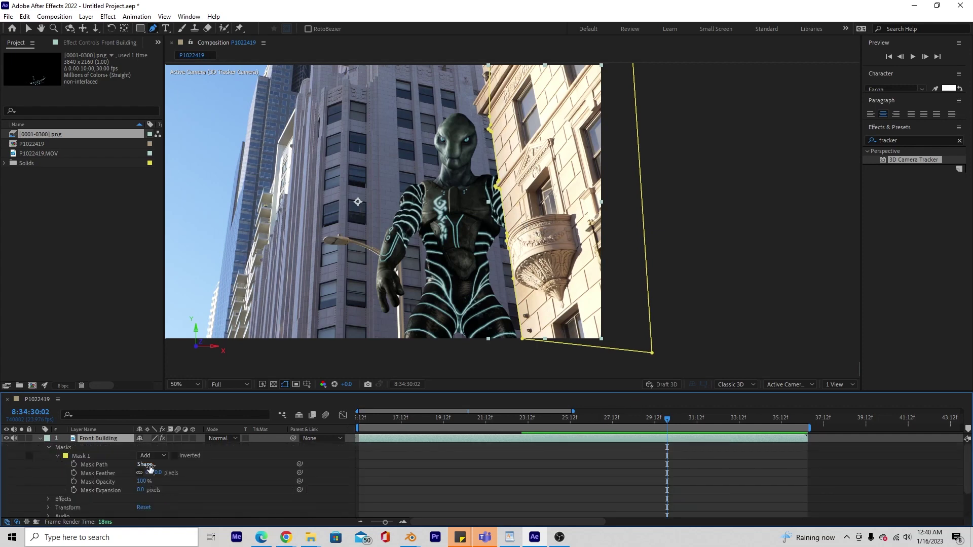
click(74, 464)
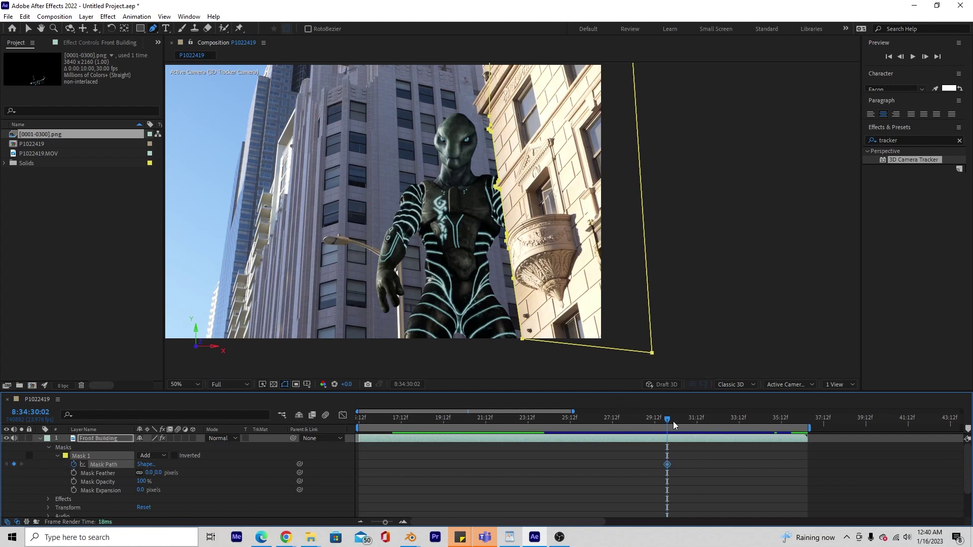
drag(667, 422, 667, 422)
click(662, 439)
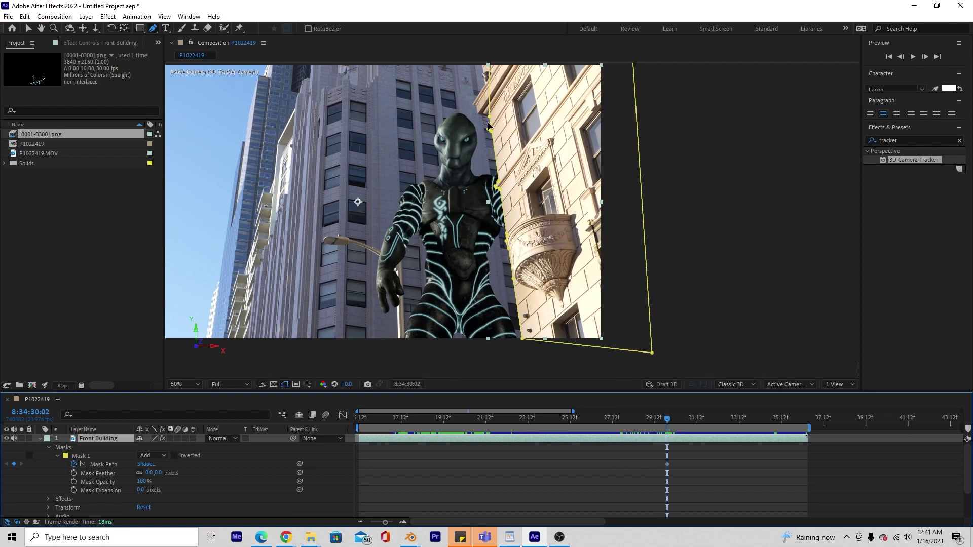
- At 8:34:30:19, move all of Mask 1's points together to realign the path with the foreground building's edge
key(slash)
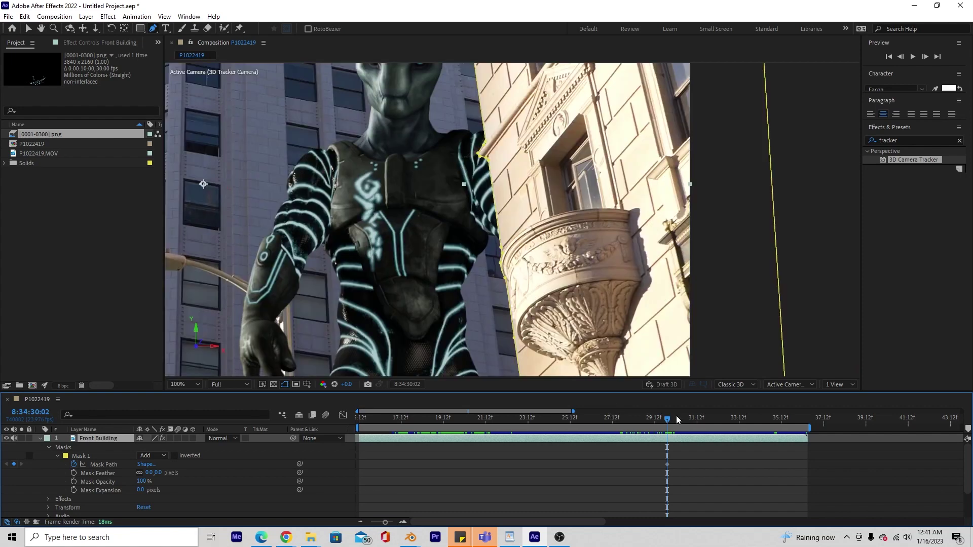
drag(665, 417, 682, 422)
key(comma)
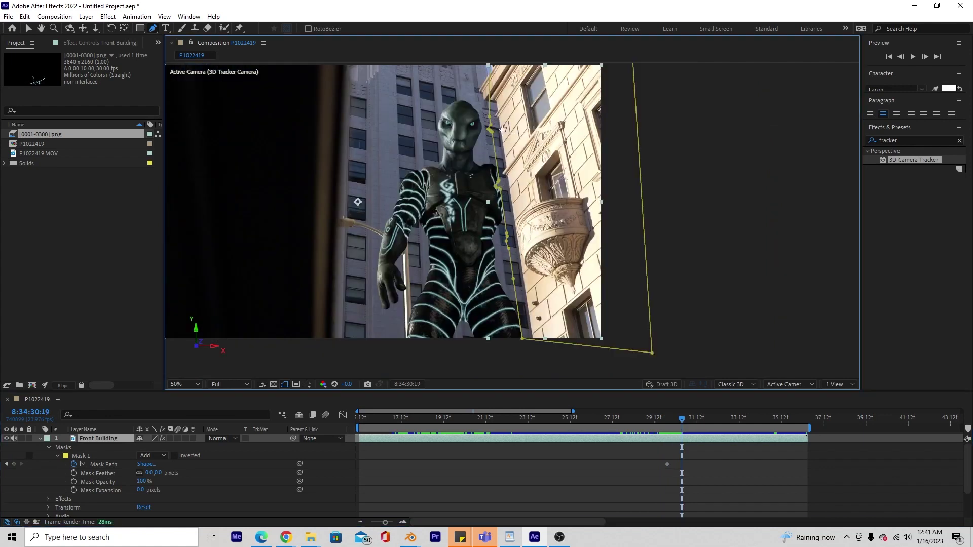
key(v)
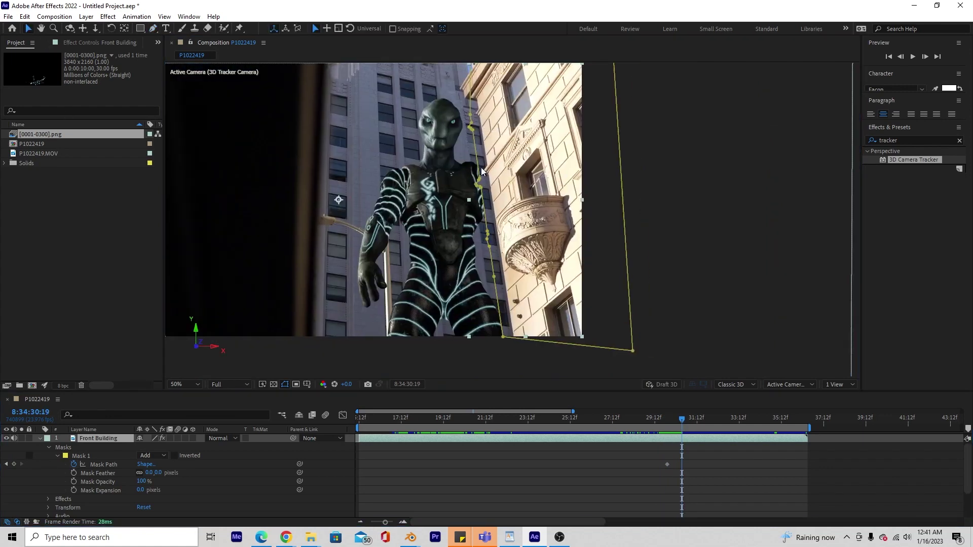
key(comma)
drag(628, 105, 460, 374)
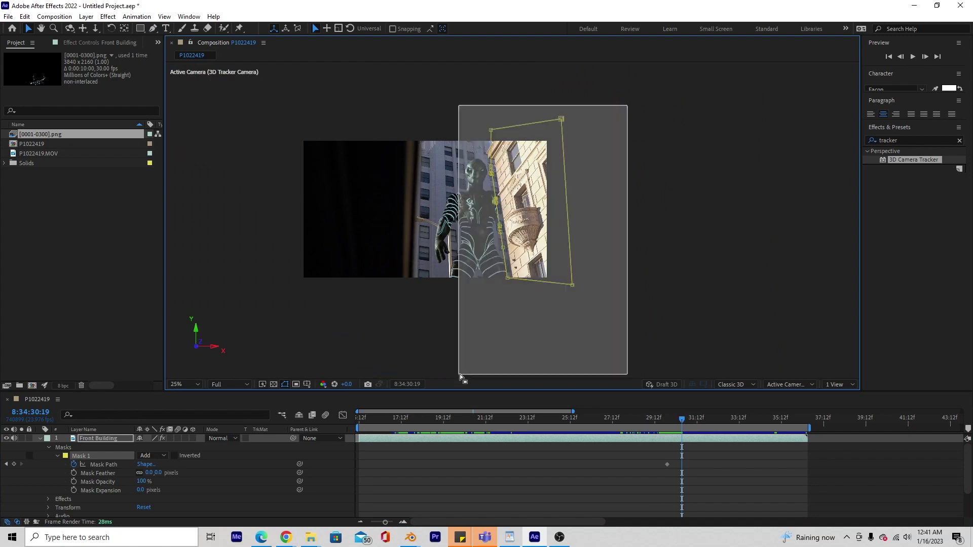
key(period)
key(period)
key(period)
key(period)
key(period)
key(period)
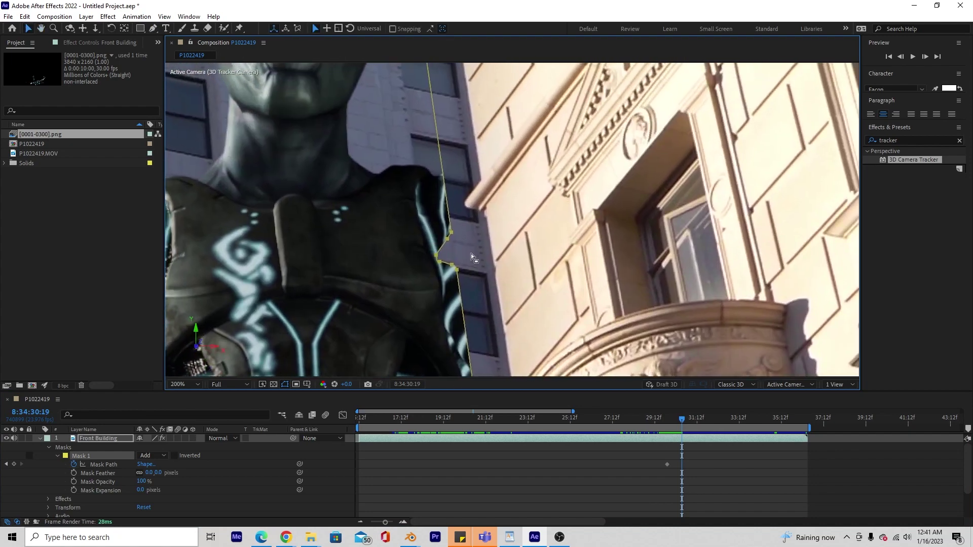
drag(453, 236, 482, 182)
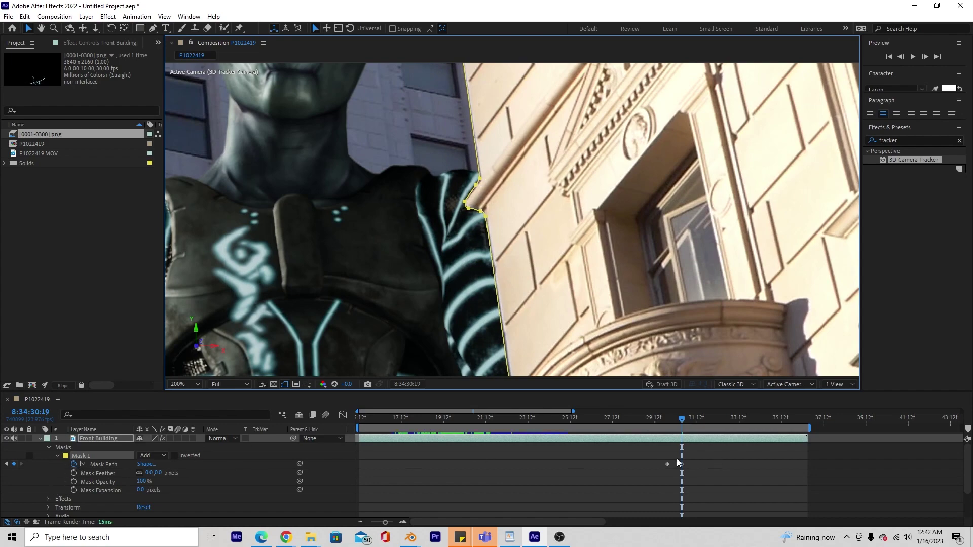
- At 8:34:30:19, reposition the individual Mask 1 points beside the balcony so the path follows the foreground building's edge
scroll(472, 273, down, 3)
scroll(502, 260, up, 3)
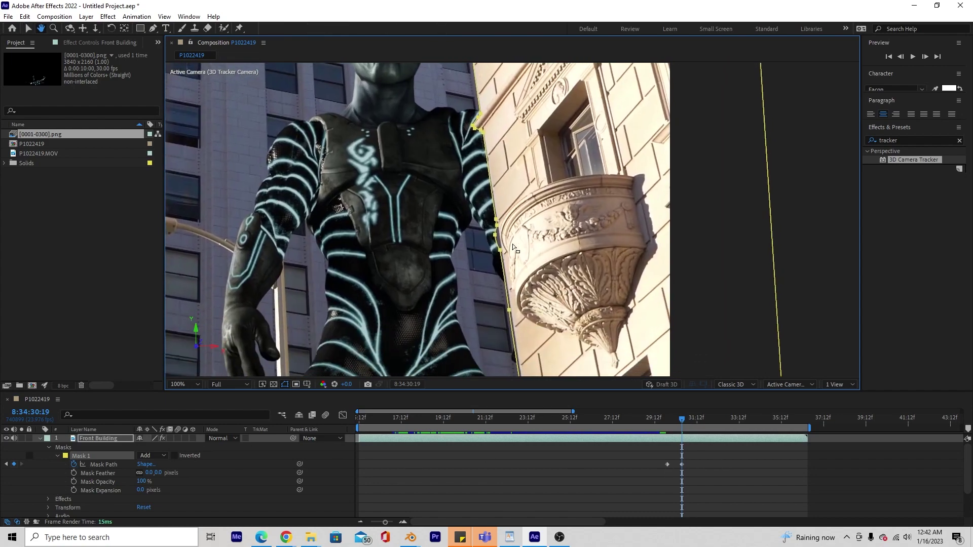
scroll(512, 253, up, 3)
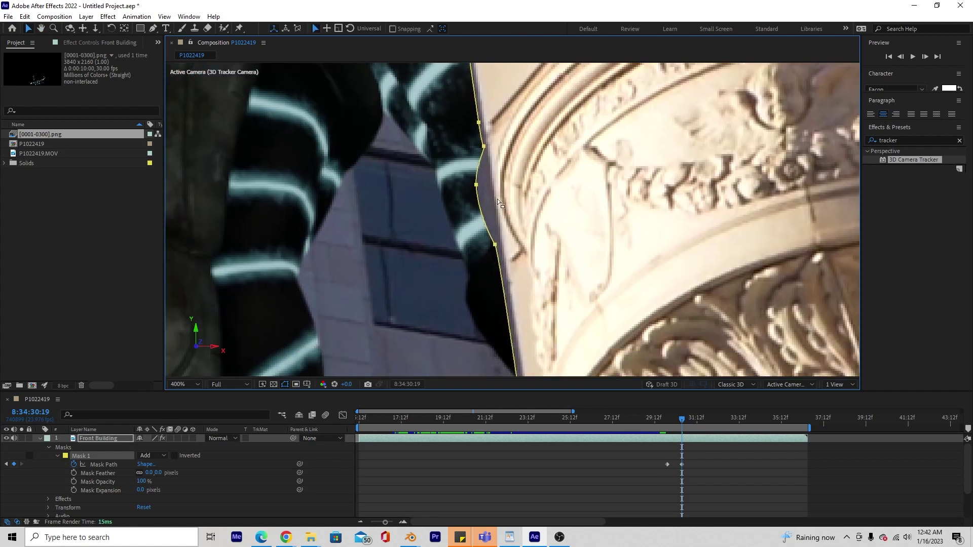
drag(477, 184, 487, 187)
drag(479, 122, 486, 148)
click(483, 147)
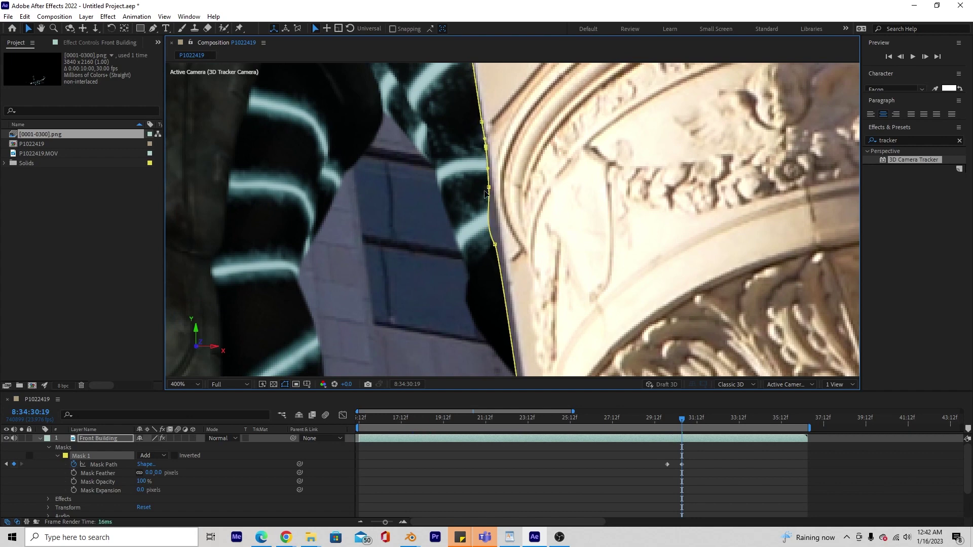
drag(489, 187, 493, 186)
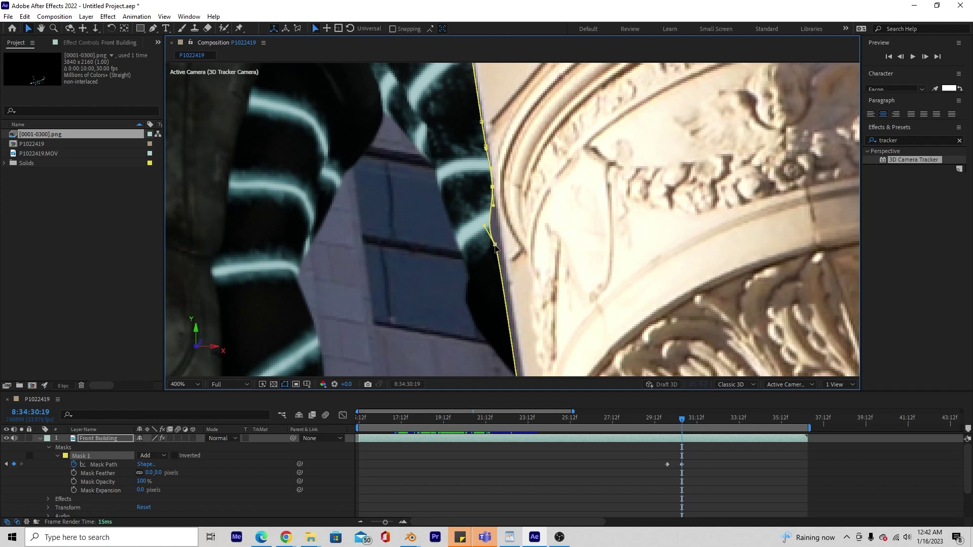
drag(495, 246, 502, 245)
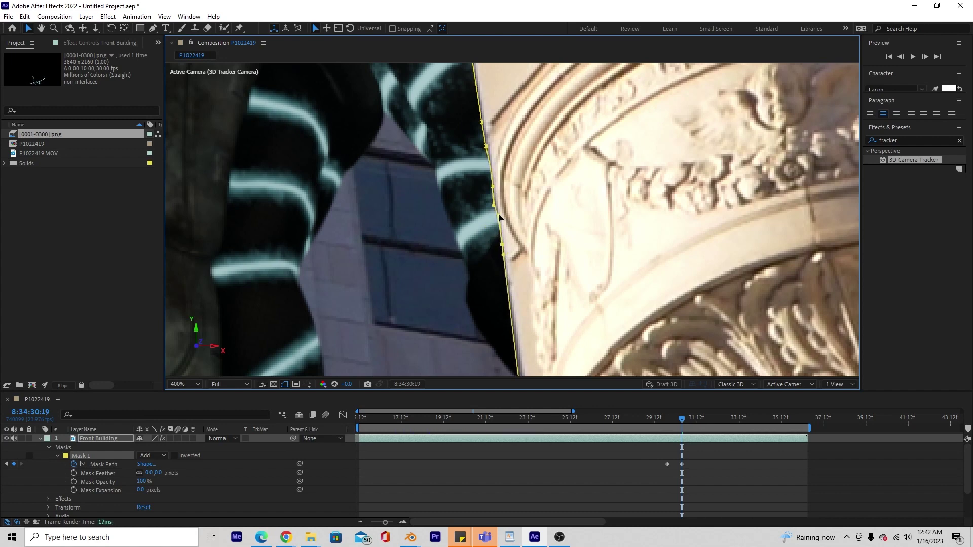
scroll(539, 314, down, 2)
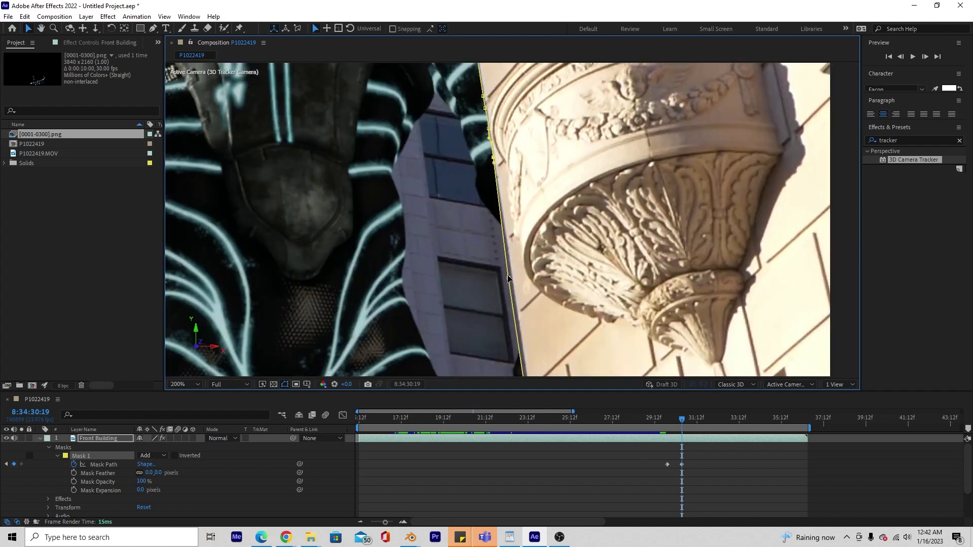
scroll(512, 284, down, 5)
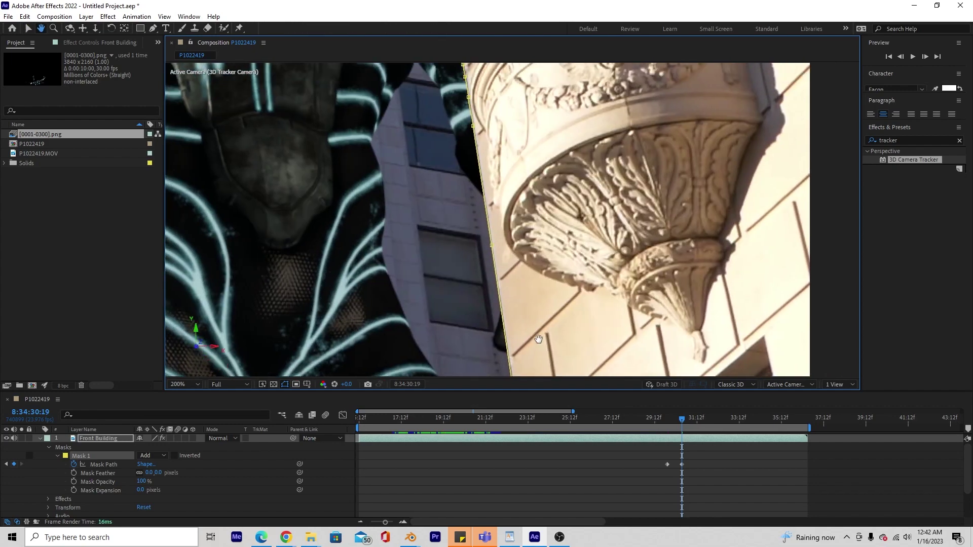
scroll(521, 133, down, 2)
- At 8:34:30:11, shift all of Mask 1's points together to line the path up with the foreground building's cornice and edge
key(Page_Up)
key(Page_Up)
key(Page_Up)
key(Page_Up)
key(Page_Up)
key(Page_Up)
key(Page_Up)
key(Page_Up)
scroll(412, 258, up, 4)
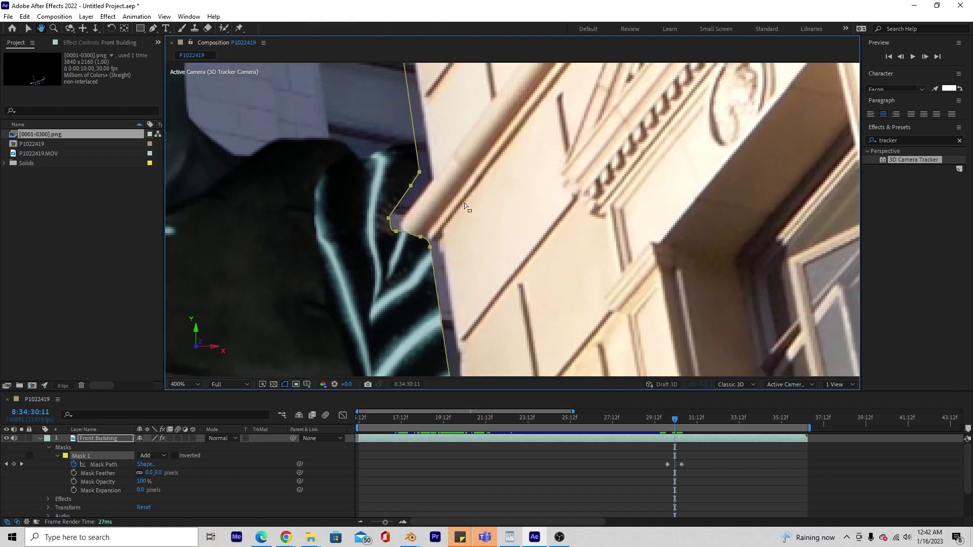
drag(419, 240, 430, 245)
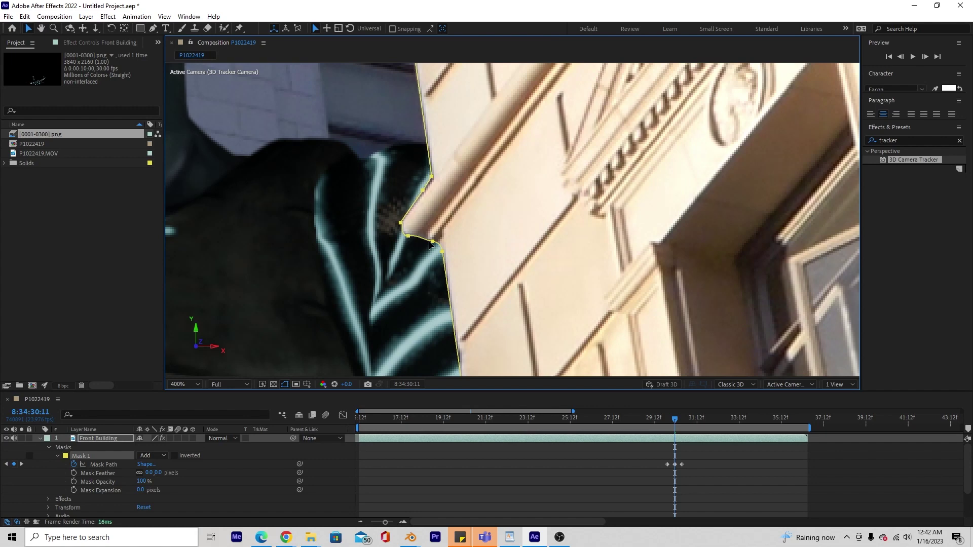
middle_drag(476, 314, 454, 229)
scroll(454, 229, down, 6)
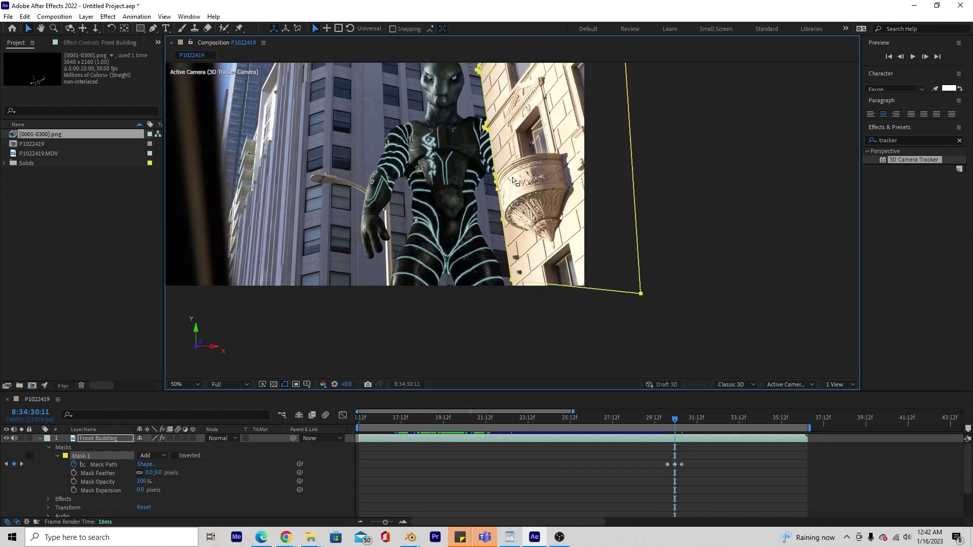
middle_drag(513, 177, 507, 280)
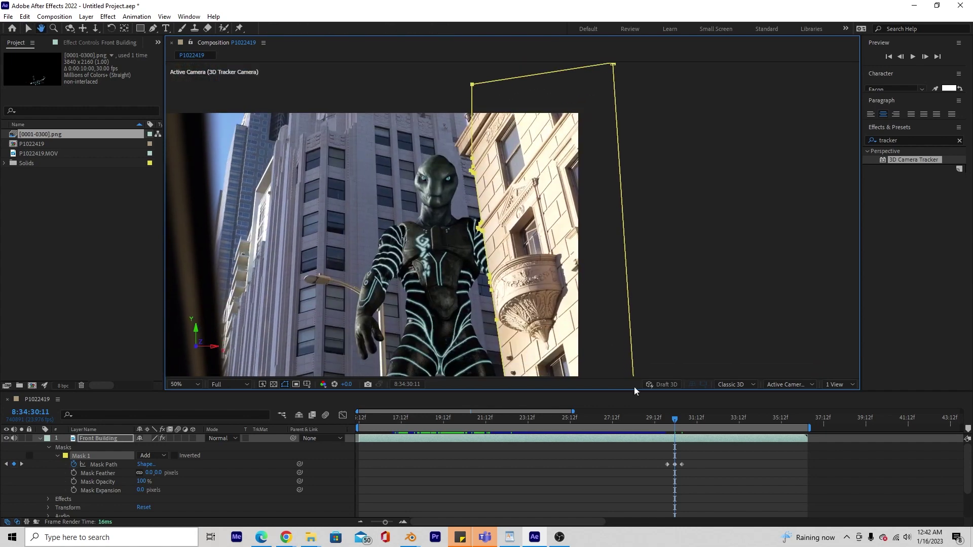
- At 8:34:29:15, select all of the Front Building mask's points and realign the path with the building, adding a Mask Path keyframe
click(701, 451)
drag(674, 419, 658, 429)
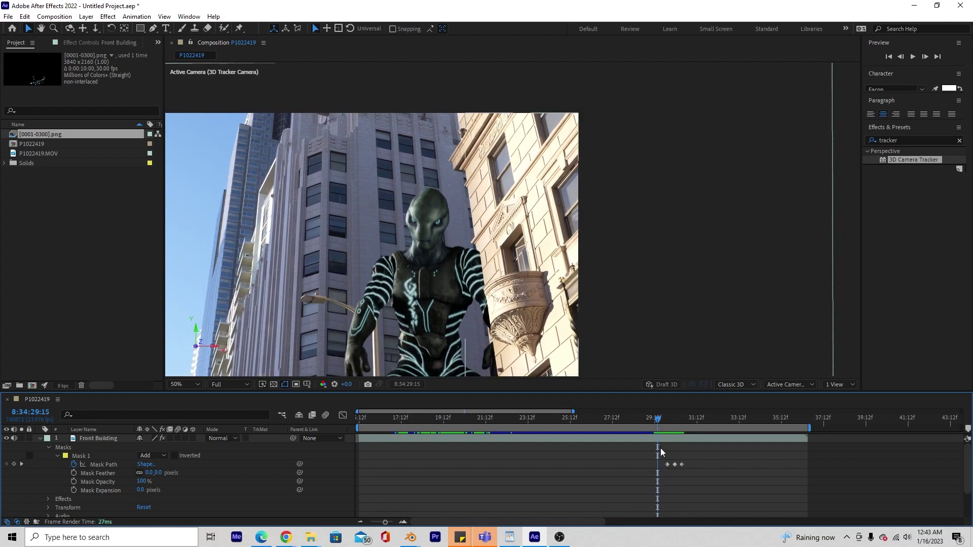
click(656, 440)
scroll(503, 261, up, 1)
scroll(505, 230, down, 1)
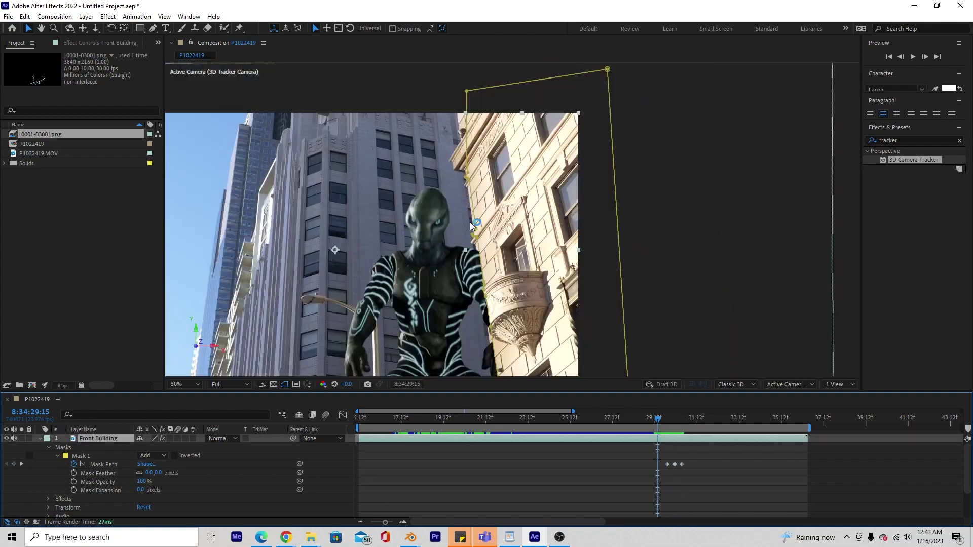
scroll(610, 121, down, 1)
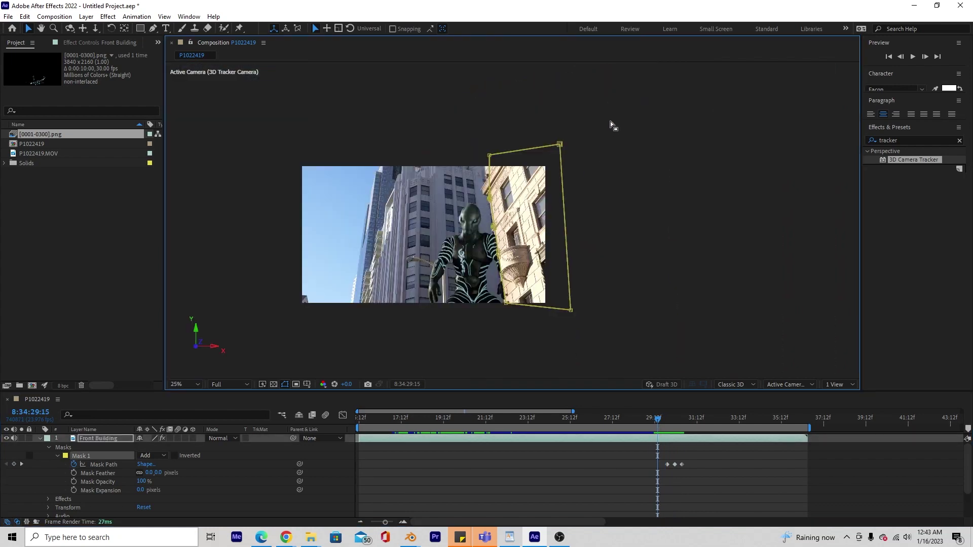
drag(610, 120, 504, 219)
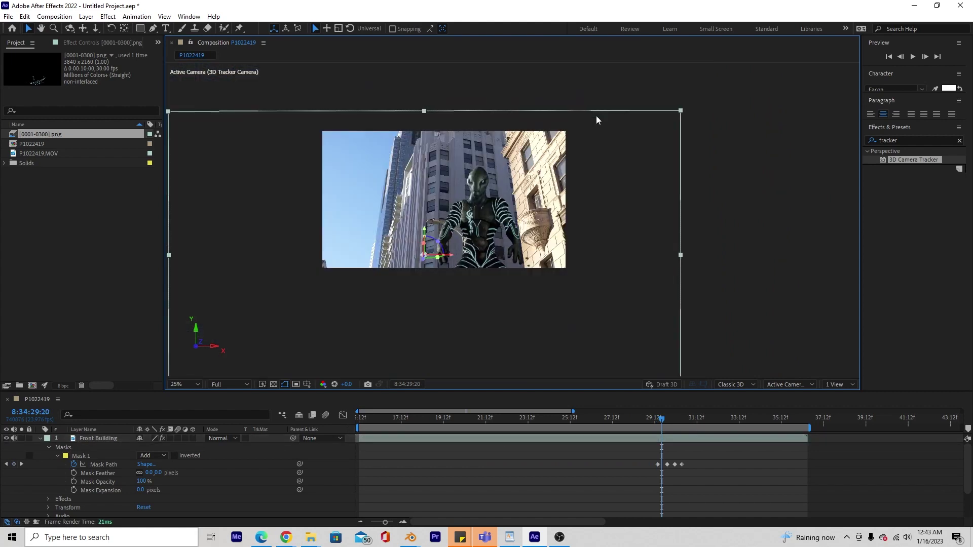
- At 8:34:29:20, move Mask 1's points onto the cornice edge and fine-tune the path beside the balcony
click(575, 151)
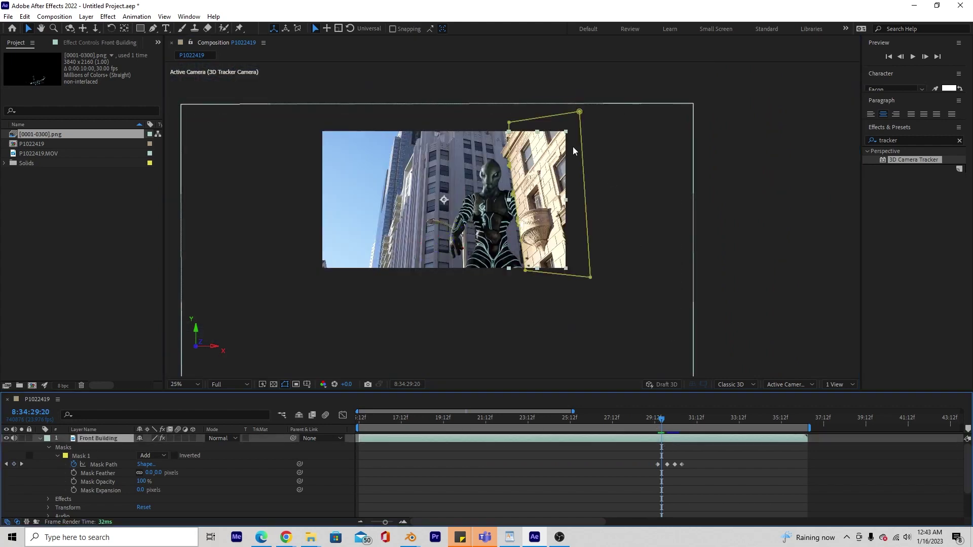
click(509, 168)
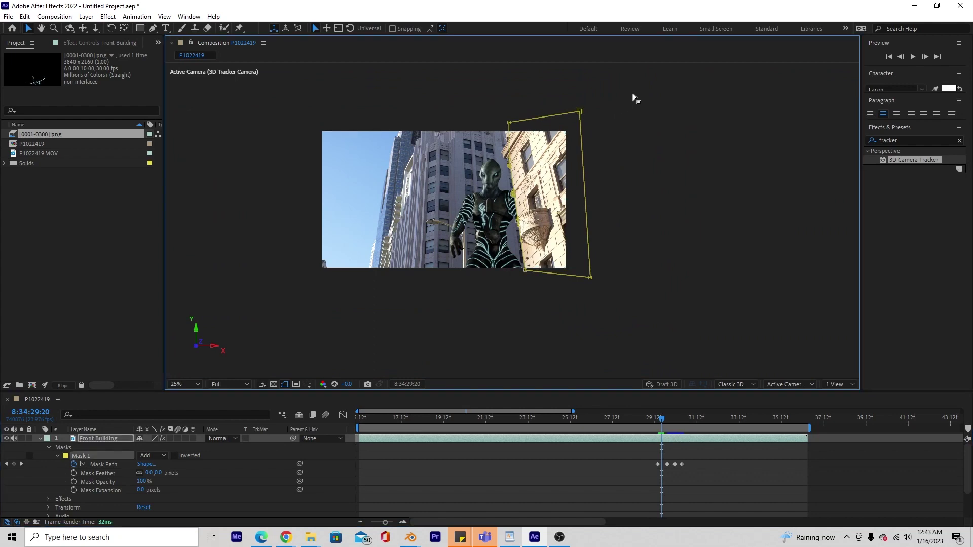
scroll(509, 205, up, 4)
scroll(519, 221, up, 4)
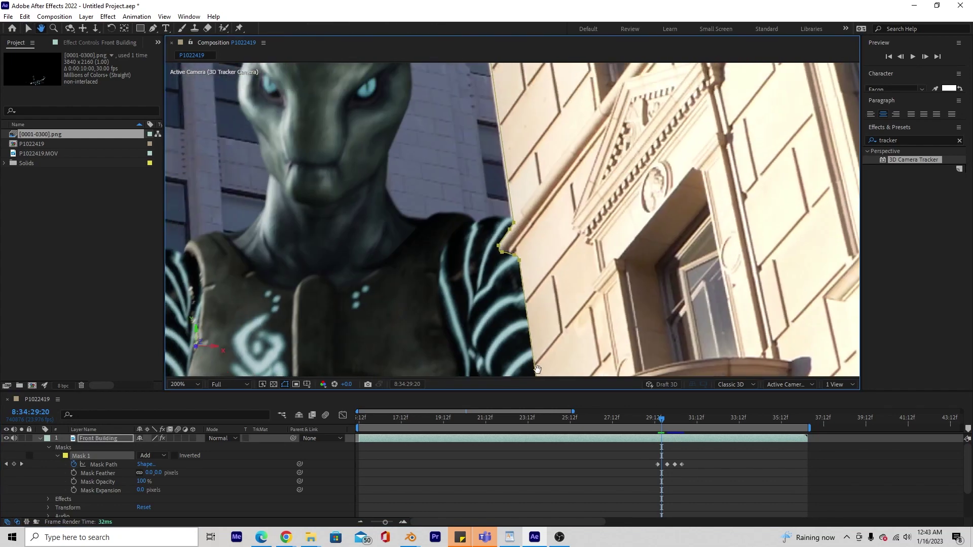
drag(548, 198, 541, 194)
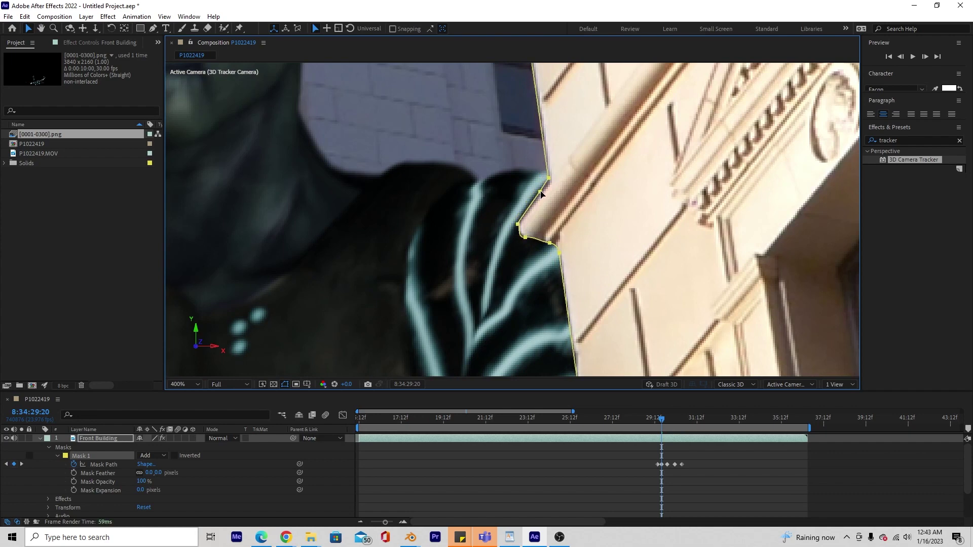
scroll(582, 137, down, 5)
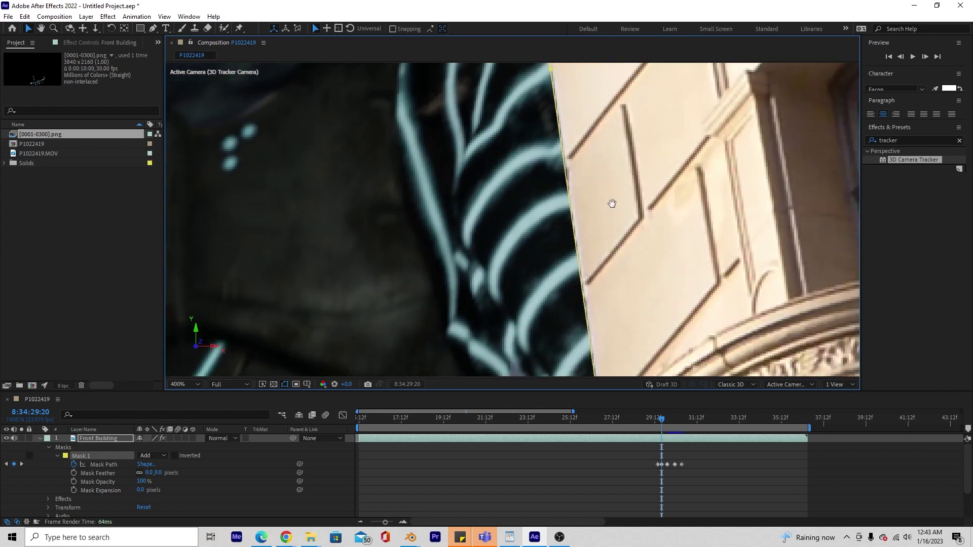
middle_drag(566, 282, 501, 41)
drag(520, 156, 517, 150)
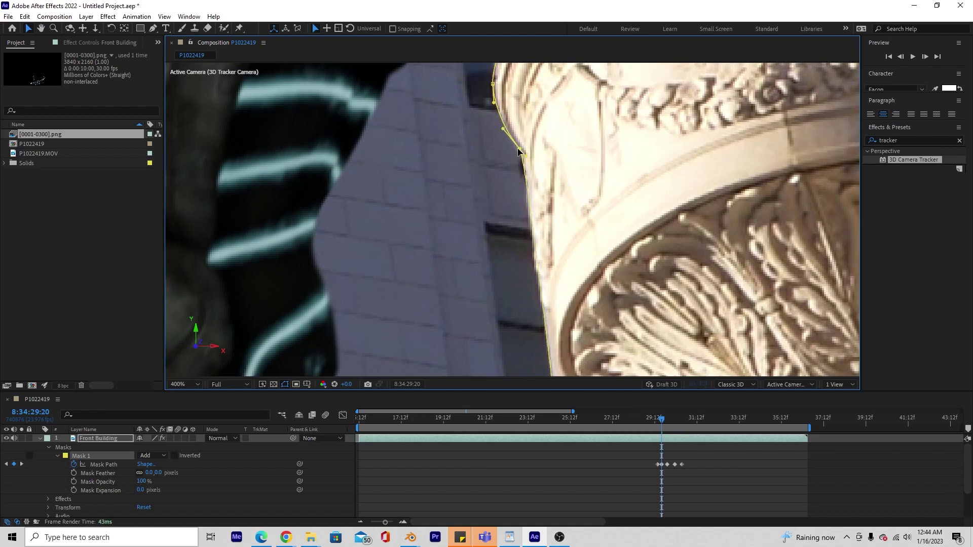
scroll(517, 218, down, 3)
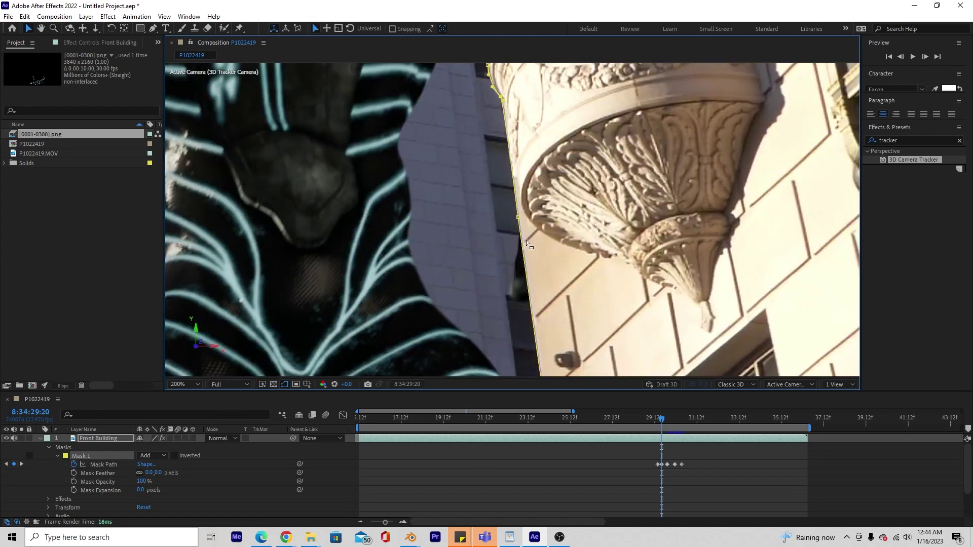
scroll(552, 188, down, 3)
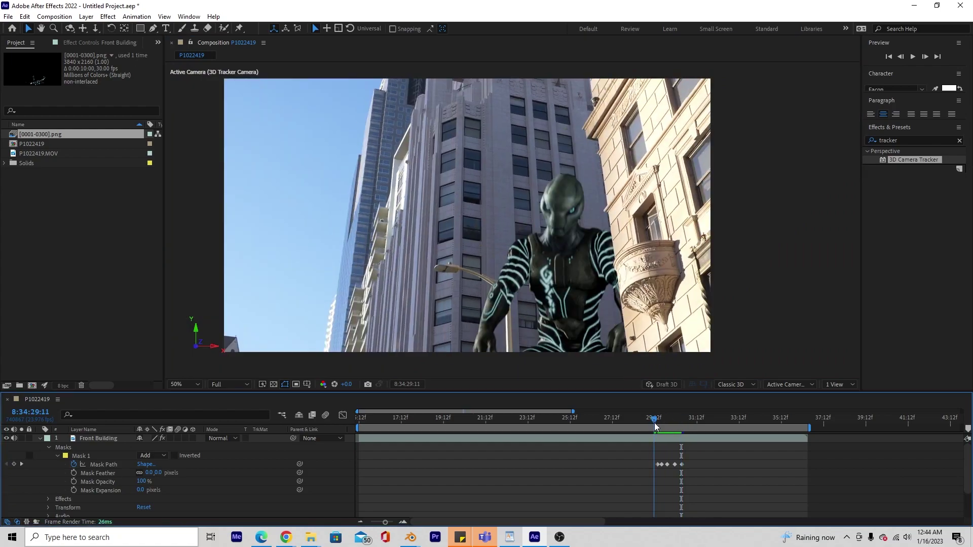
- Refine Mask 1's path along the balcony's edge around 8:34:29:06
scroll(612, 187, up, 5)
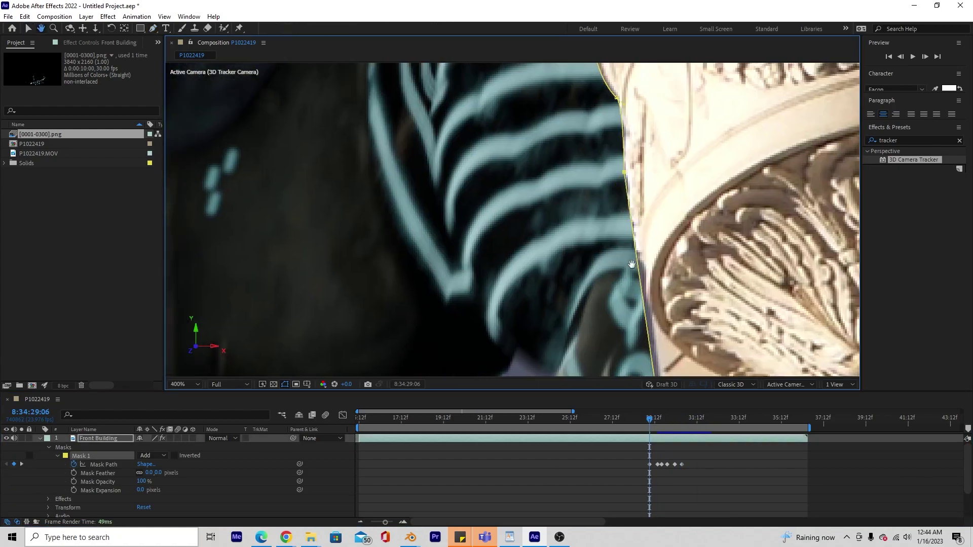
click(638, 278)
scroll(628, 218, down, 2)
key(Page_Down)
key(Page_Down)
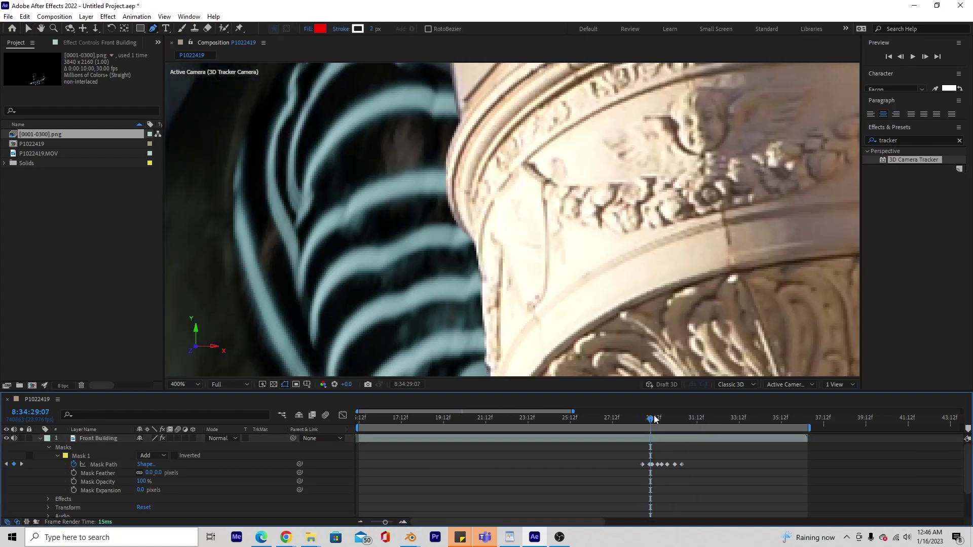
- Save the project as Monster Alien.aep in the Tutorial Footage folder
key(ctrl+s)
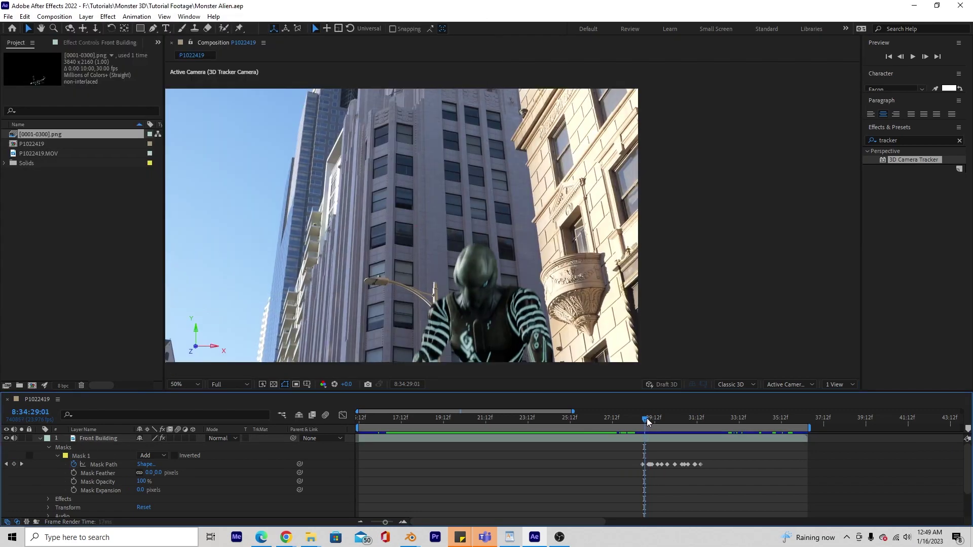
- Preview the composite from 8:34:28:14 and 8:34:27:19, examining how the animated mask hides the alien behind the foreground building
drag(647, 418, 637, 421)
key(space)
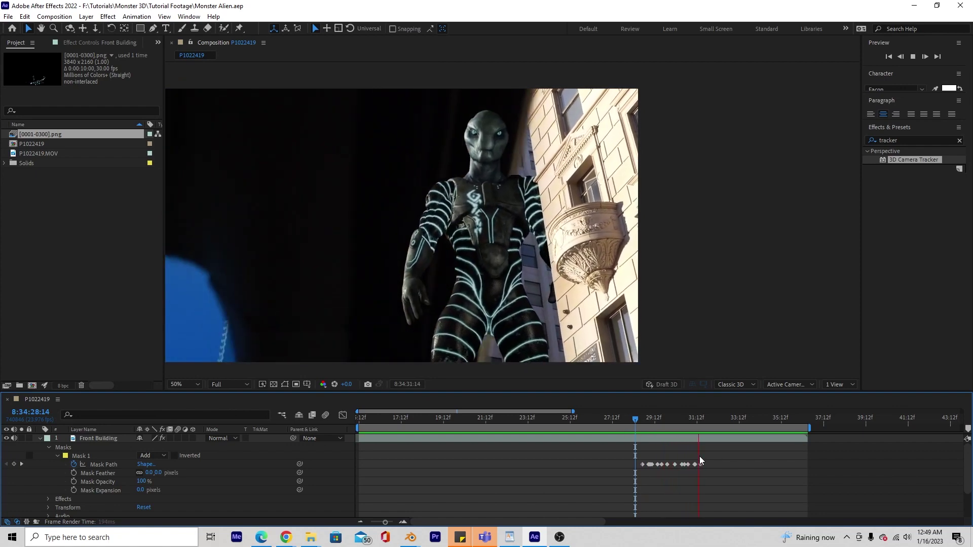
drag(691, 418, 618, 448)
key(space)
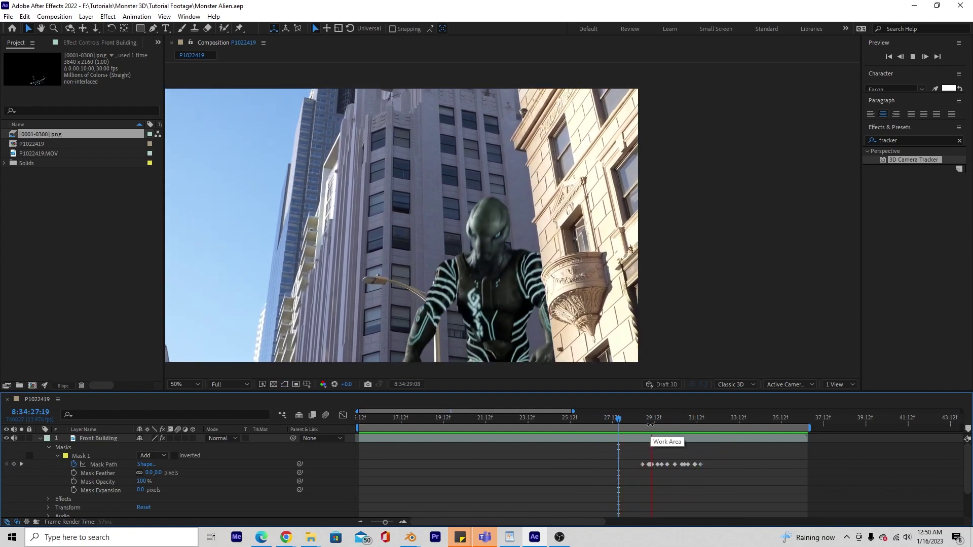
key(space)
click(659, 418)
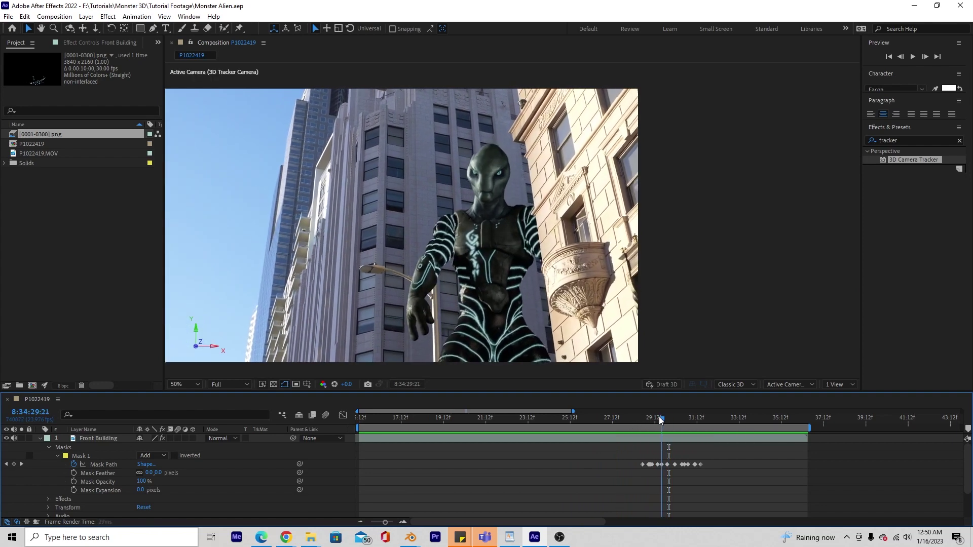
drag(658, 418, 661, 418)
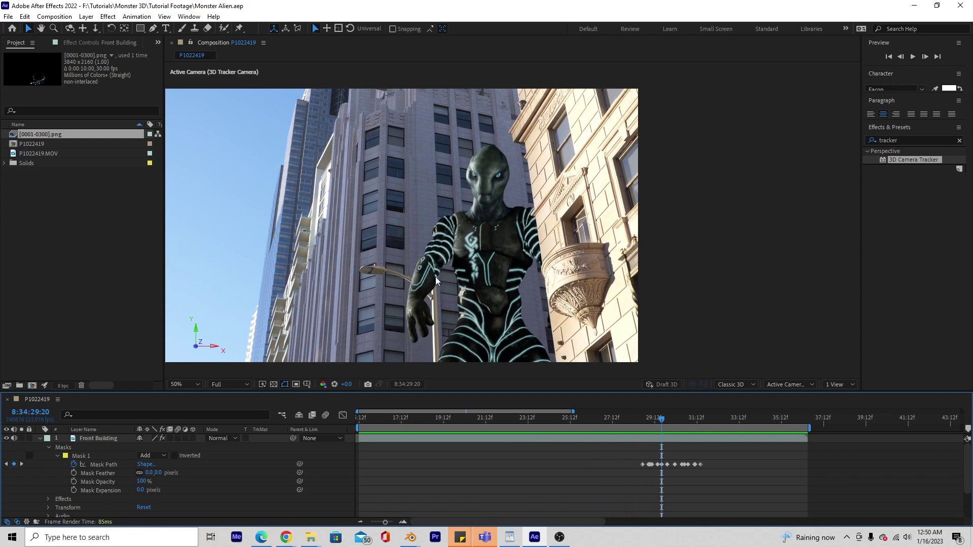
click(648, 420)
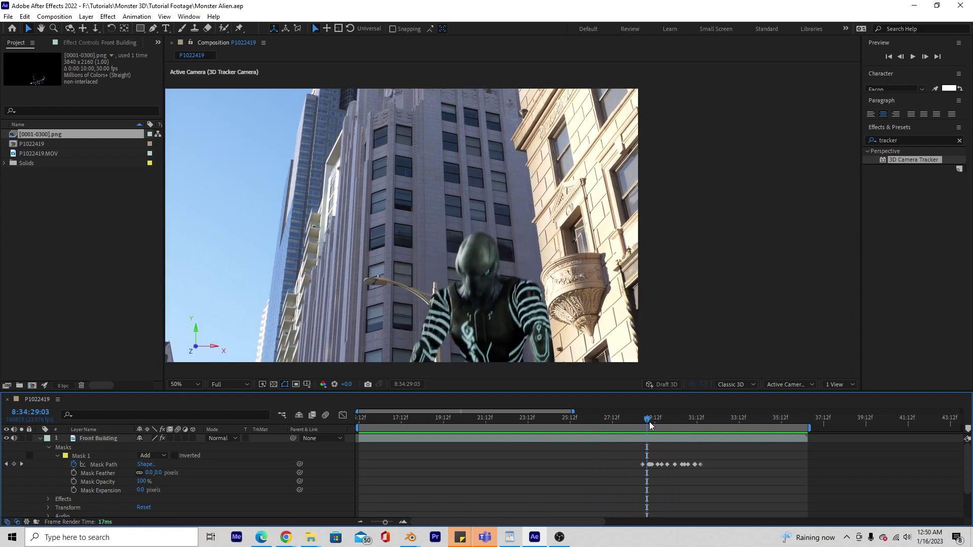
mouse_move(649, 422)
mouse_down()
mouse_move(675, 414)
mouse_move(626, 426)
mouse_move(659, 423)
mouse_up()
- Collapse the Front Building layer's properties and duplicate the [0001-0300].png alien layer
key(ctrl+grave)
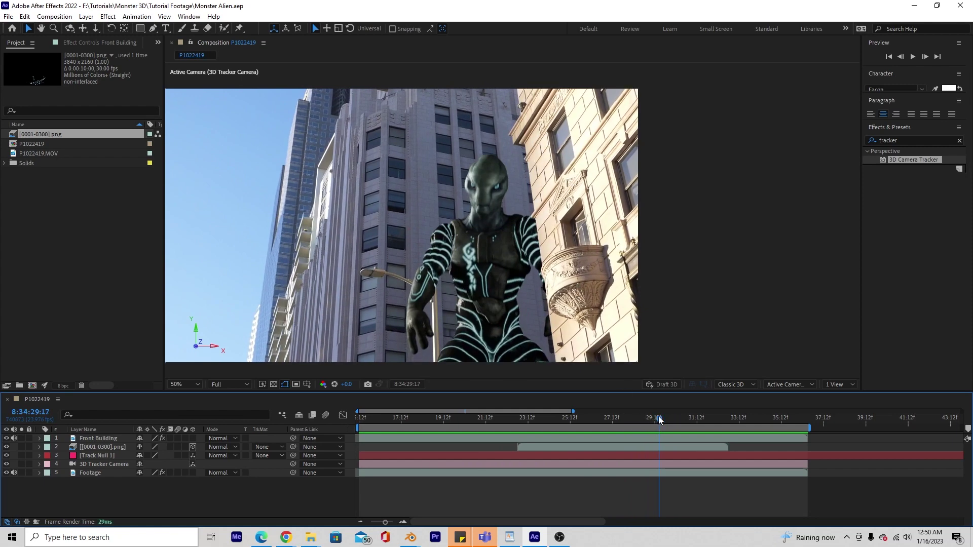
mouse_move(659, 421)
mouse_down()
mouse_move(646, 422)
mouse_move(664, 421)
mouse_up()
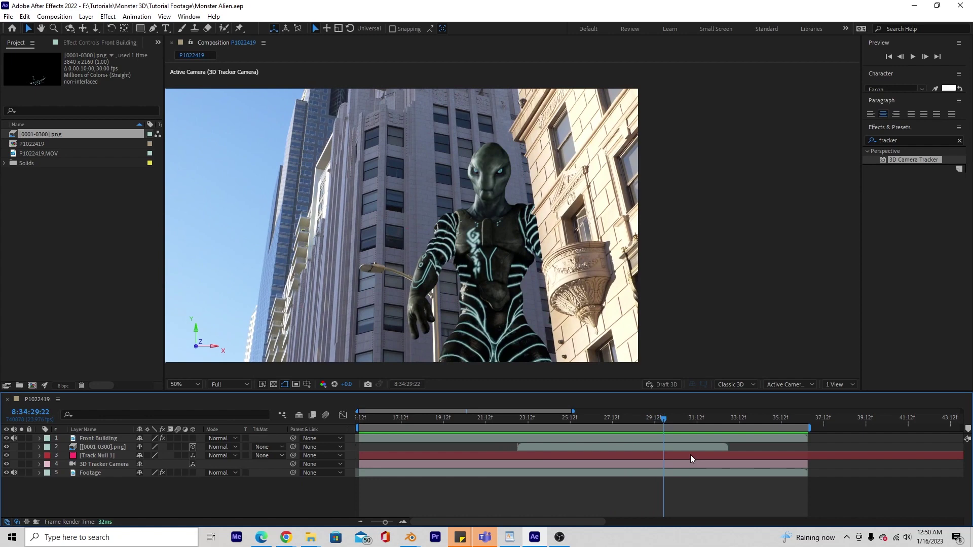
click(660, 447)
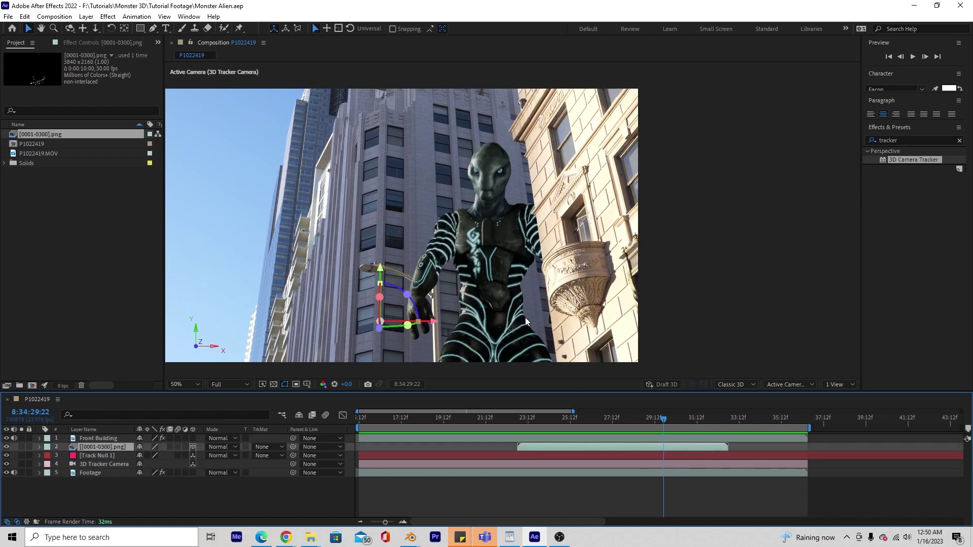
key(ctrl+d)
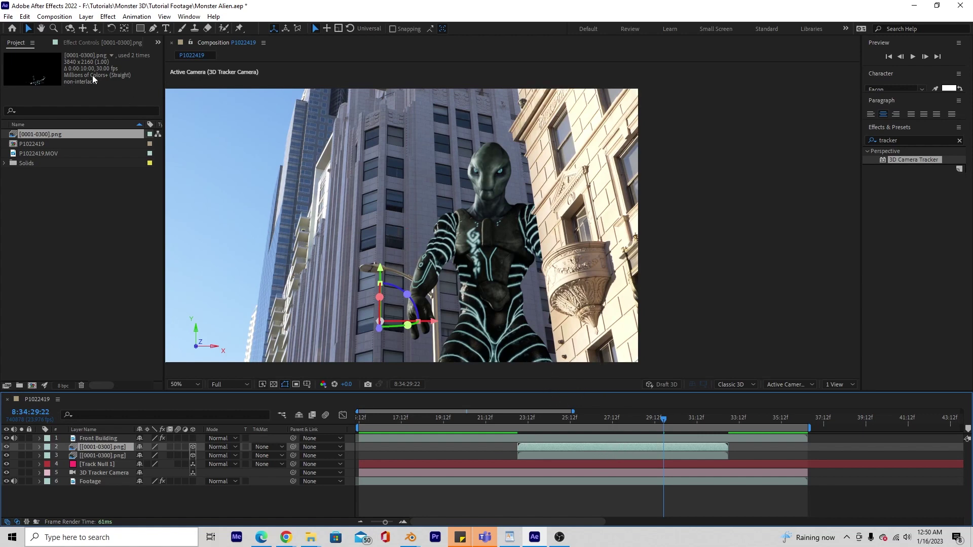
- Rotate the duplicated alien to an orientation of about 180°, 316°, 180° and move it across to the sunlit building
click(112, 30)
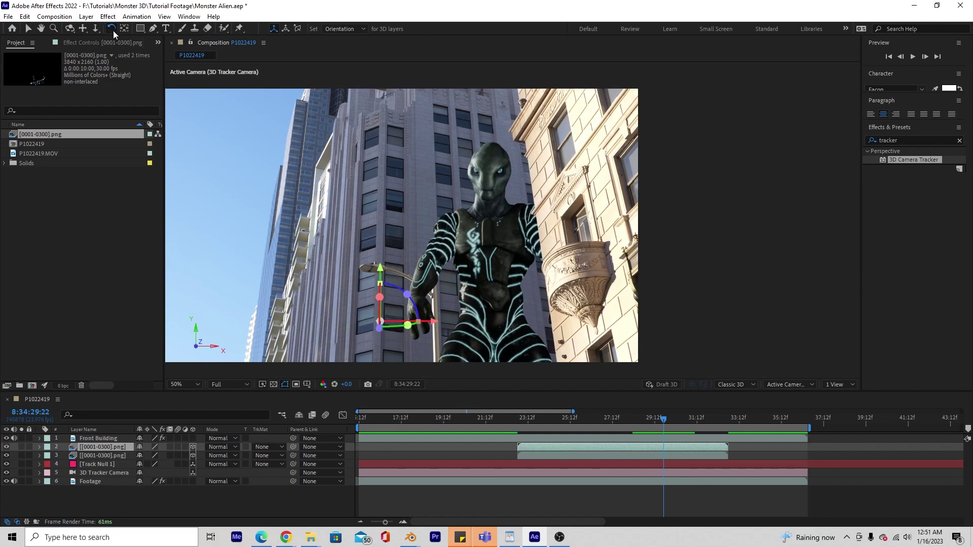
drag(391, 327, 380, 321)
drag(478, 300, 446, 328)
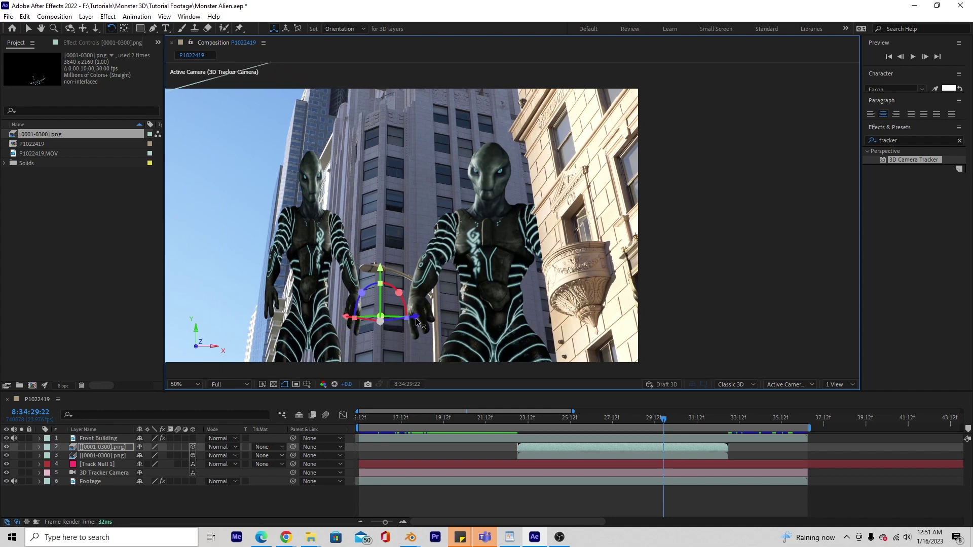
drag(348, 320, 658, 342)
- Reorder the duplicated alien layer above Front Building and lower it slightly in the scene, checking its placement up to 8:34:30:13
drag(102, 449, 105, 437)
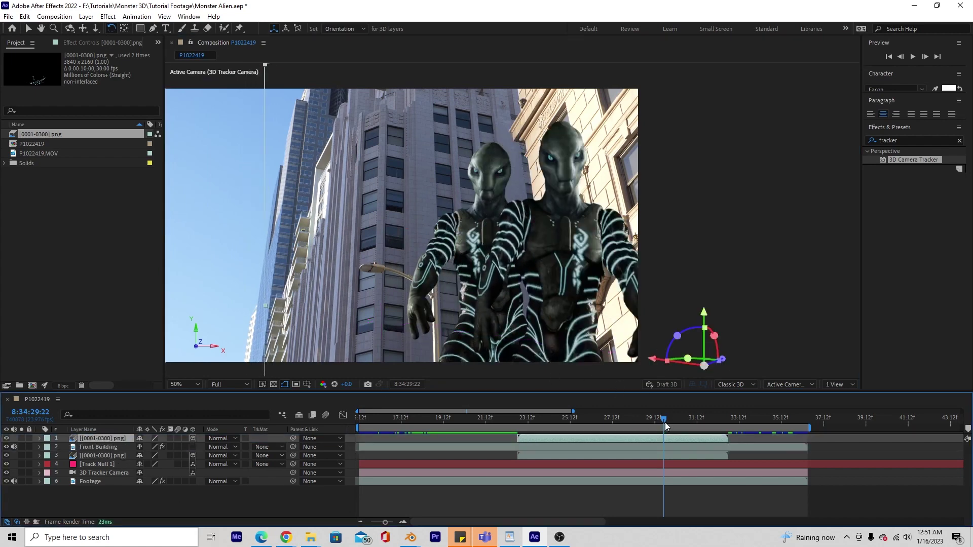
mouse_move(665, 422)
mouse_down()
mouse_move(568, 421)
mouse_move(661, 410)
mouse_up()
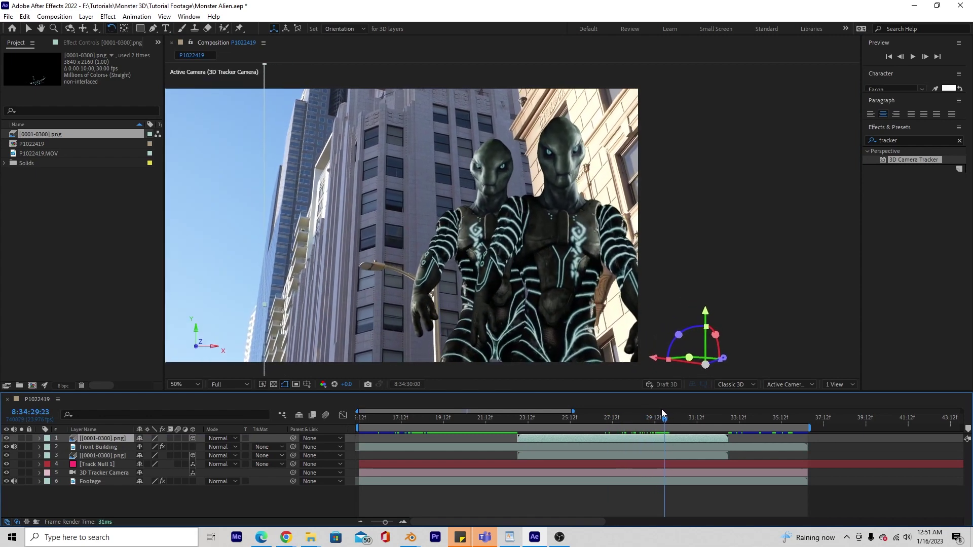
drag(708, 315, 711, 353)
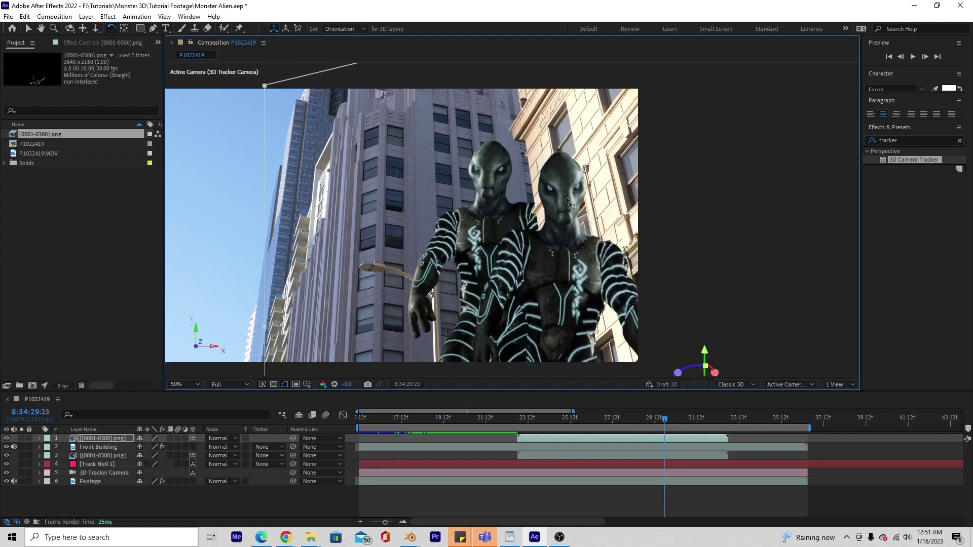
click(646, 437)
mouse_move(662, 420)
mouse_down()
mouse_move(650, 421)
mouse_move(671, 422)
mouse_move(674, 406)
mouse_up()
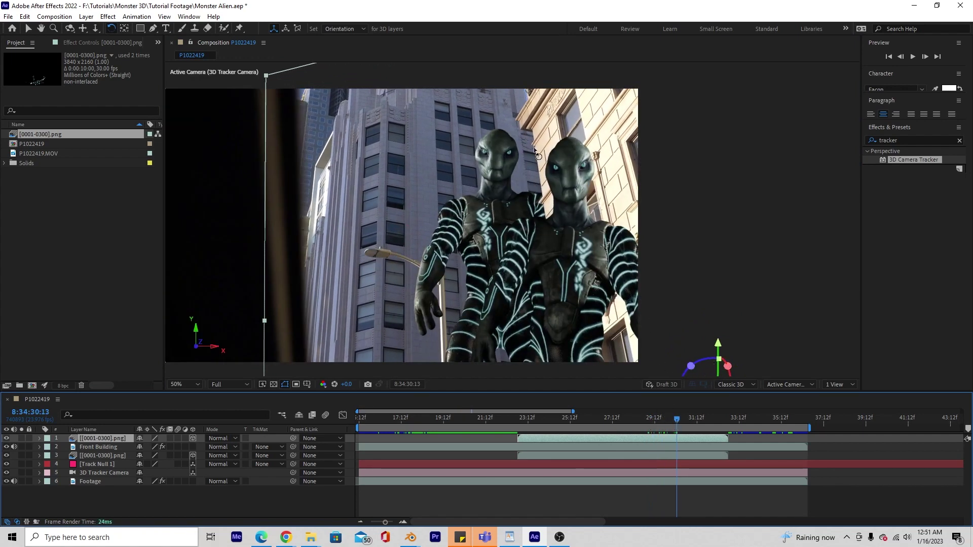
- Shift the duplicated alien back toward the original, to about 8157, 5133, 16154, and set the current time to 8:34:30:06
click(28, 29)
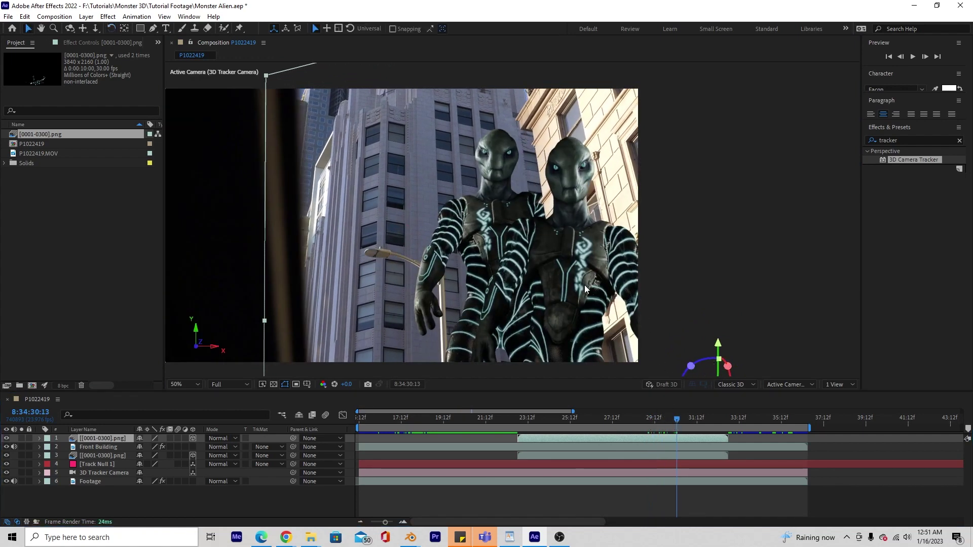
key(comma)
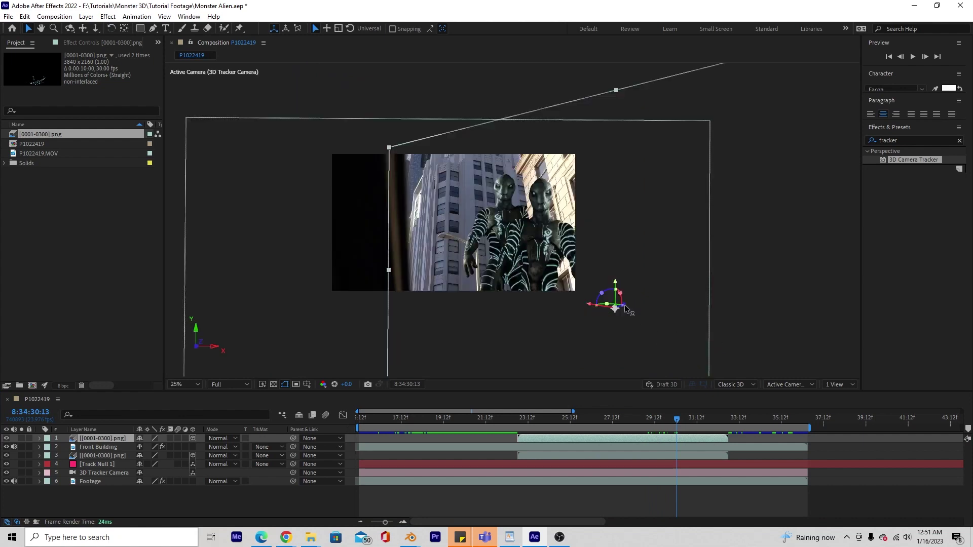
drag(588, 308, 564, 308)
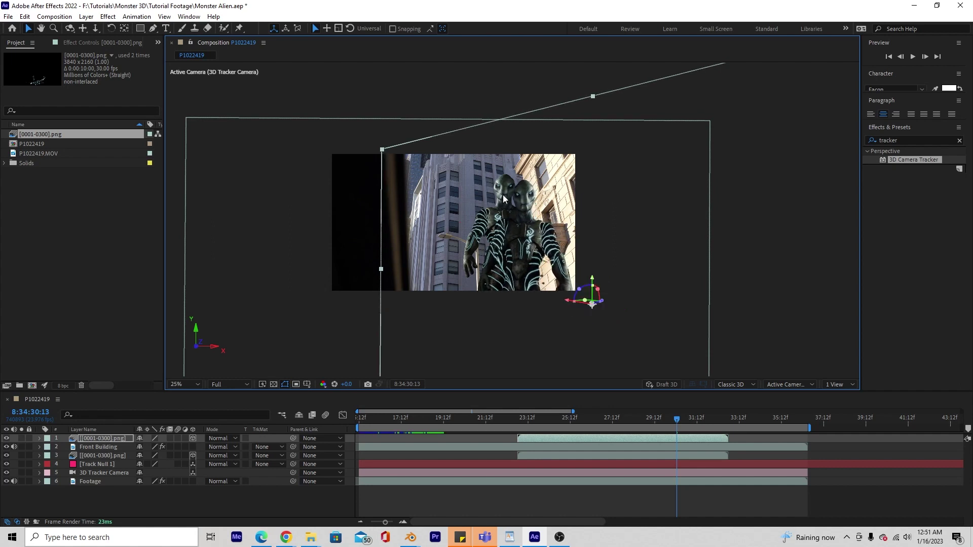
scroll(516, 219, up, 2)
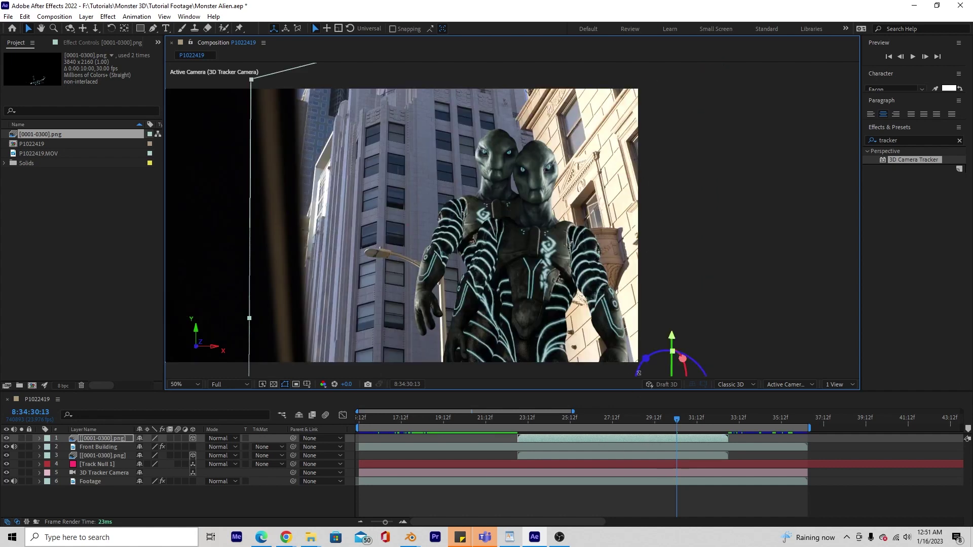
mouse_move(677, 420)
mouse_down()
mouse_move(638, 424)
mouse_move(671, 424)
mouse_up()
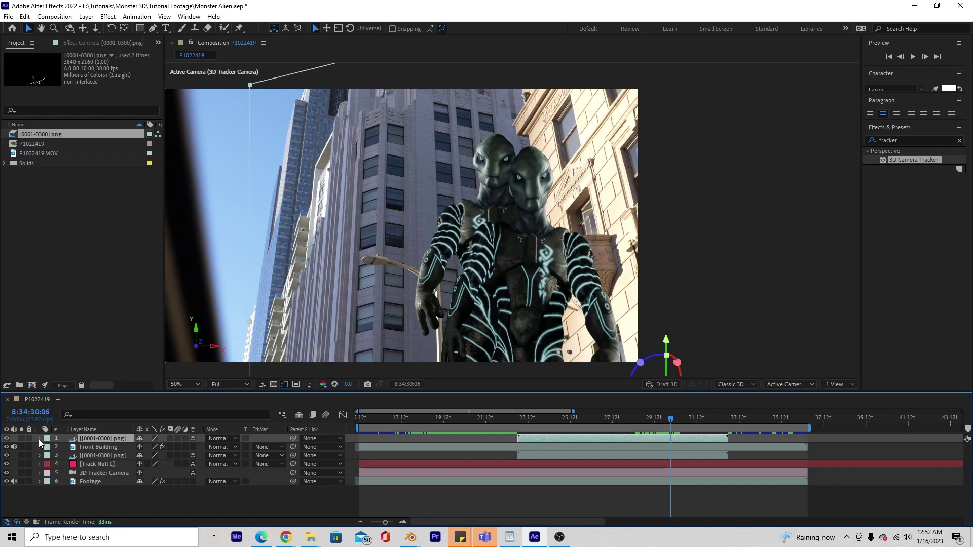
- Rename the duplicated alien layer as Shadow 1 and check the name against the source name column
right_click(101, 439)
click(126, 410)
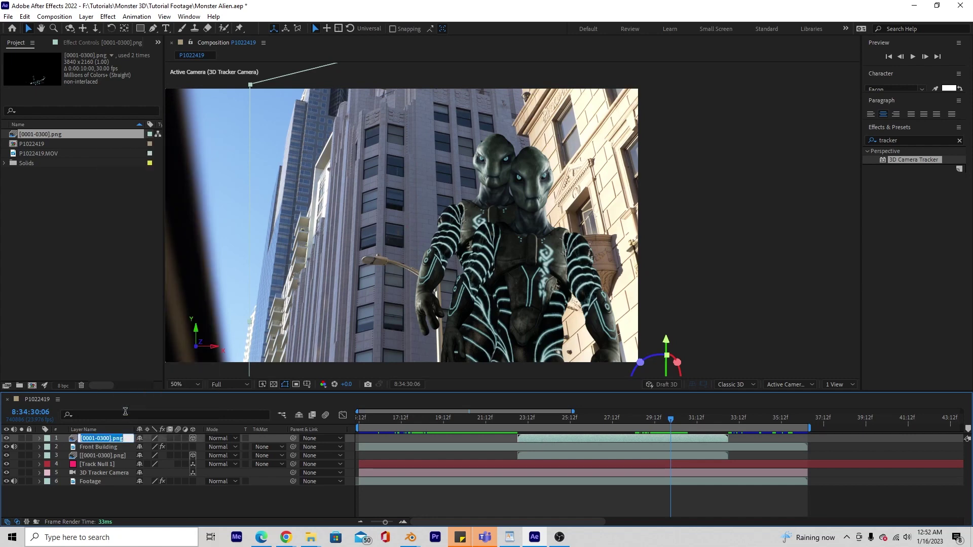
text(Shadow 1)
click(84, 430)
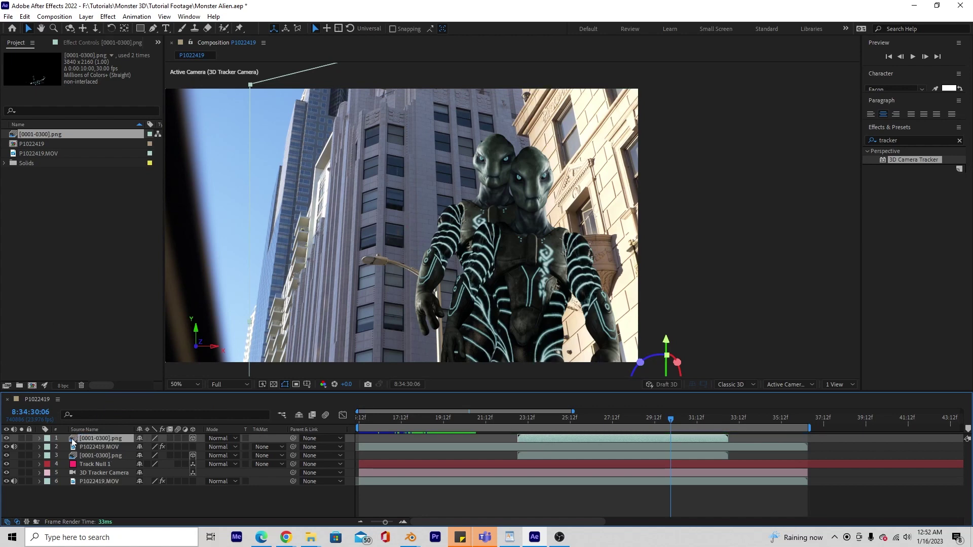
click(69, 430)
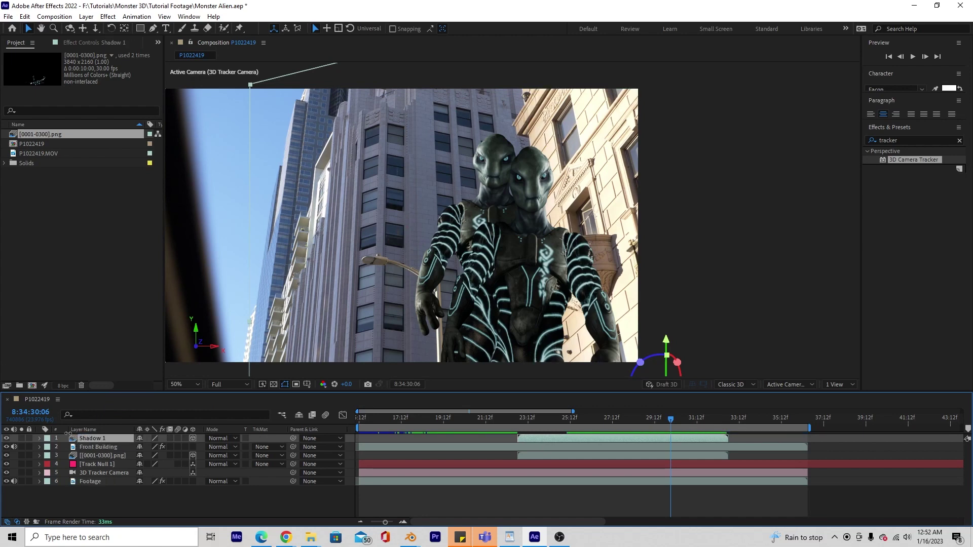
- Reveal the Shadow 1 layer's transform properties and reduce its Opacity to 46%
click(39, 438)
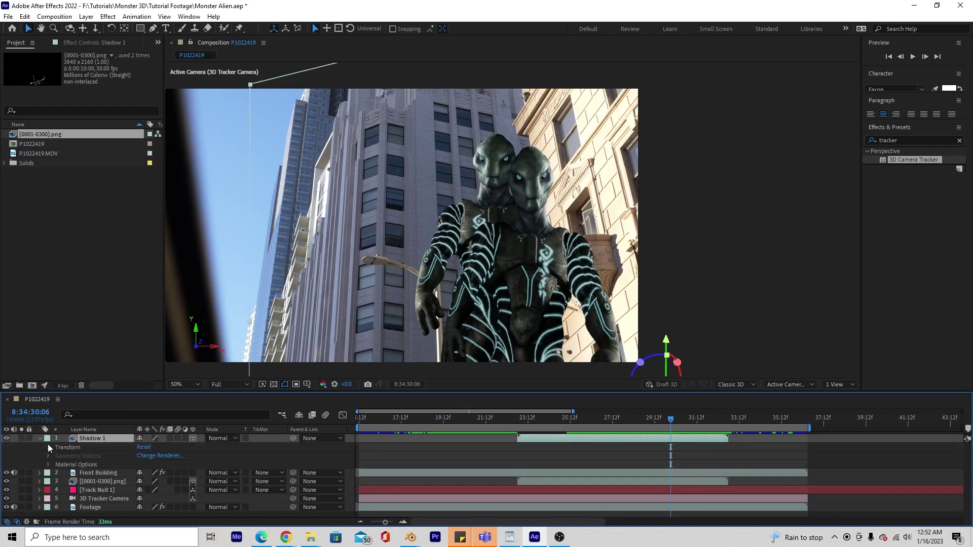
click(47, 448)
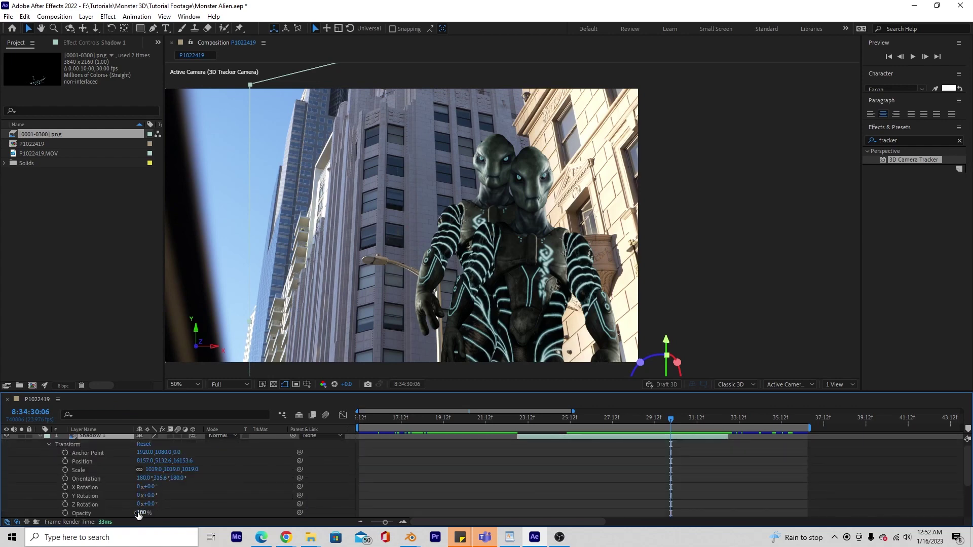
drag(138, 515, 108, 510)
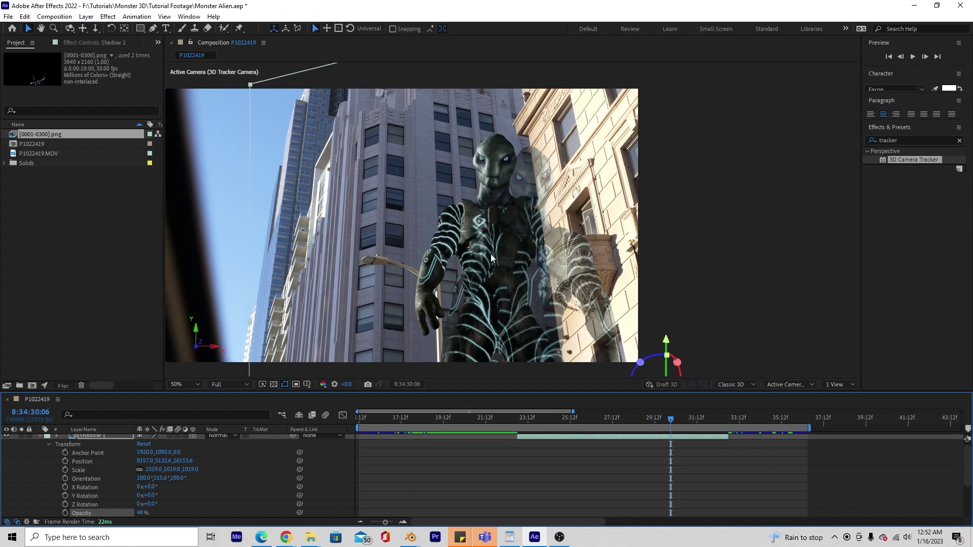
- Find the Gaussian Blur effect, apply it to Shadow 1 and set its Blurriness to 2.4
click(910, 141)
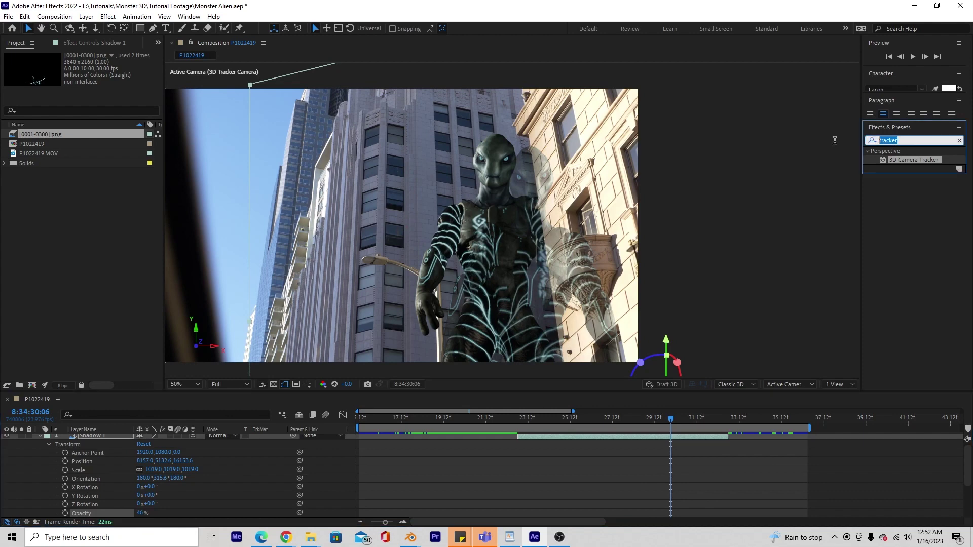
text(blur)
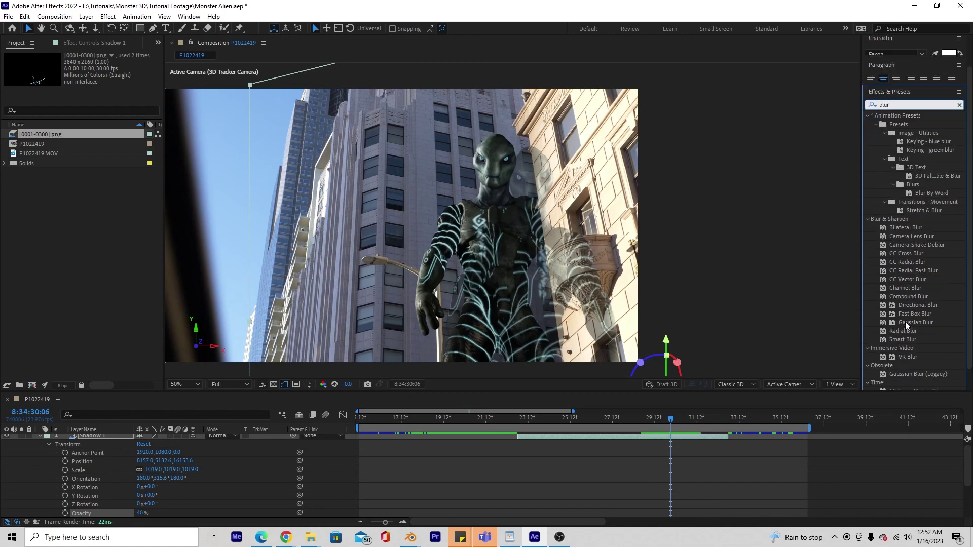
click(916, 322)
drag(892, 322, 662, 439)
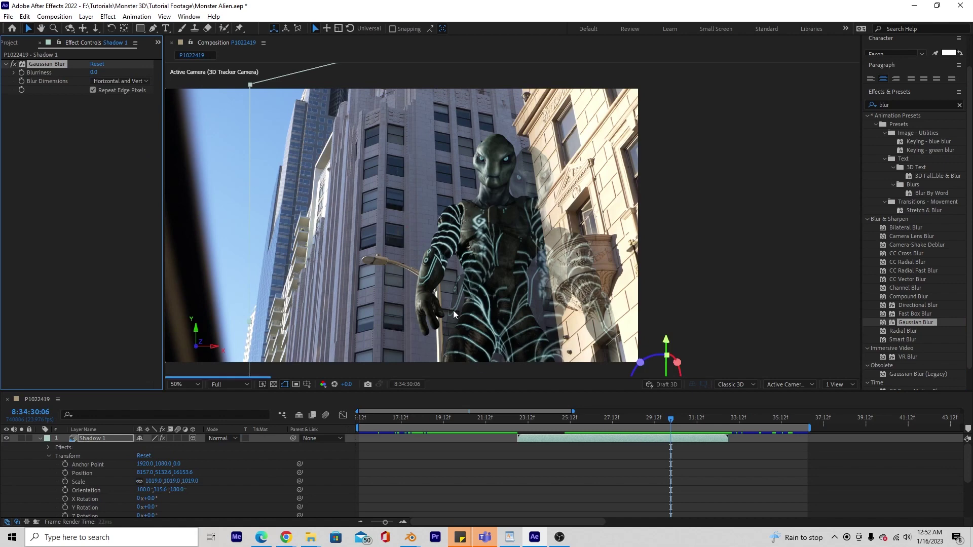
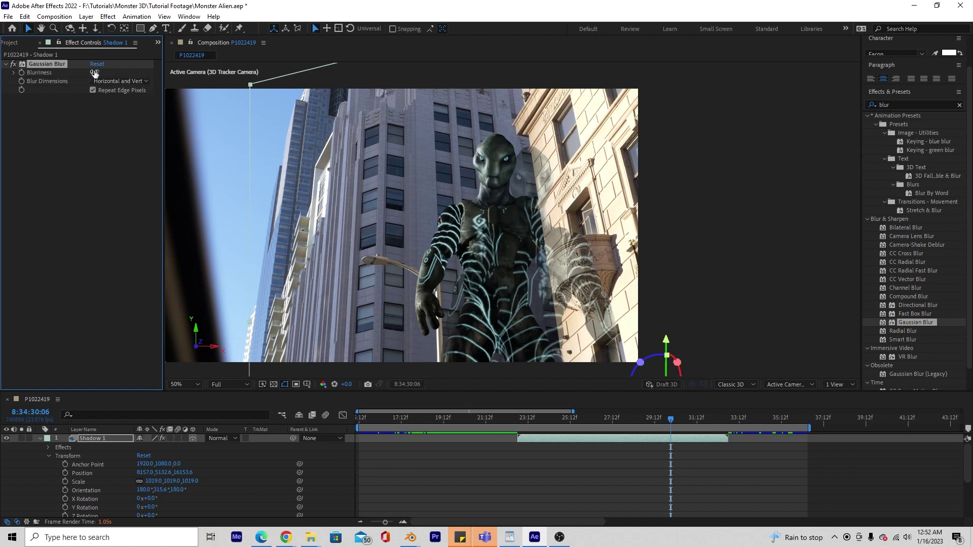
drag(94, 72, 118, 82)
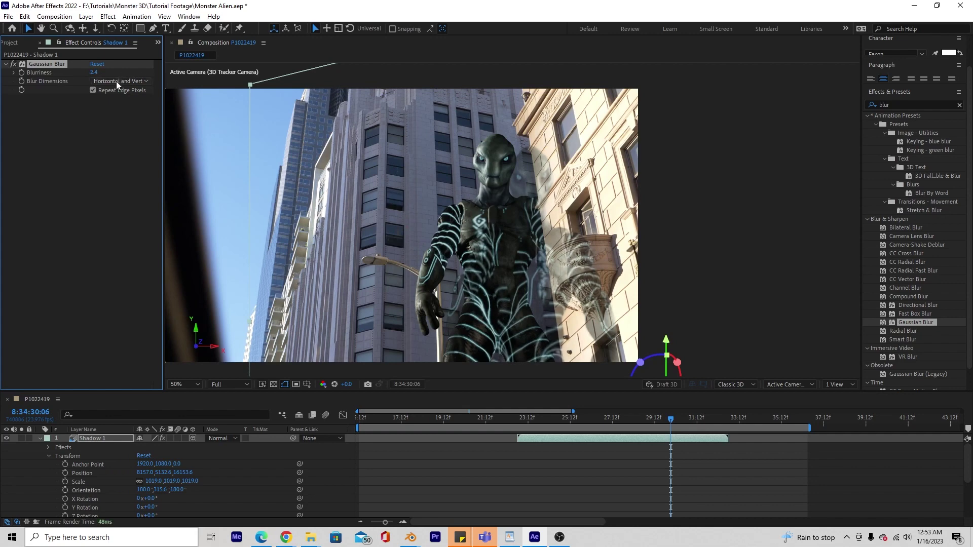
- Find the Lumetri Color effect and apply it to the Shadow 1 layer
click(897, 106)
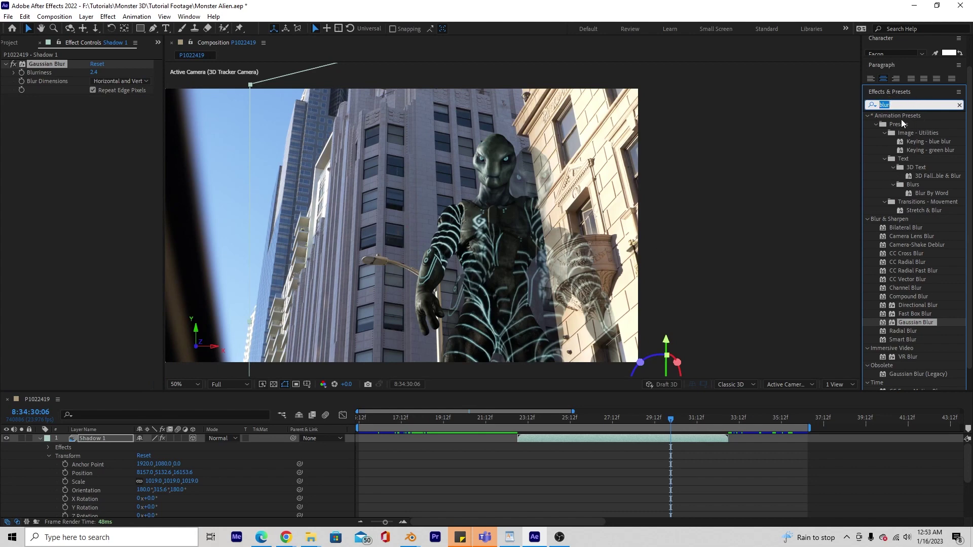
text(lumetri)
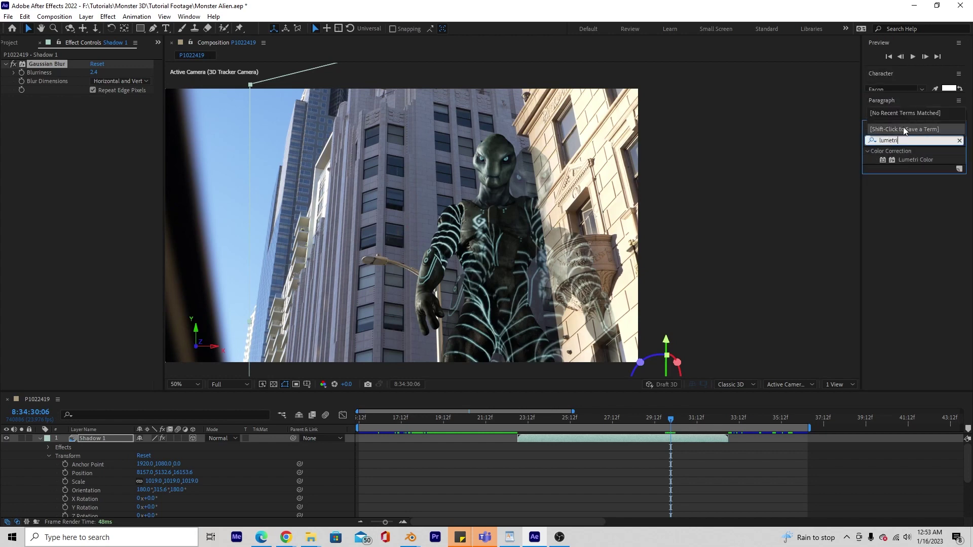
click(916, 159)
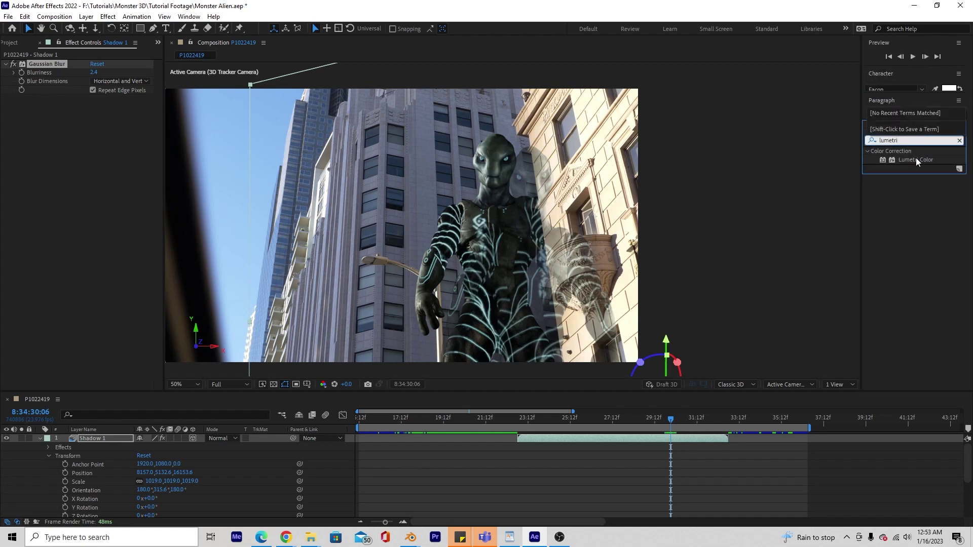
drag(906, 162, 647, 439)
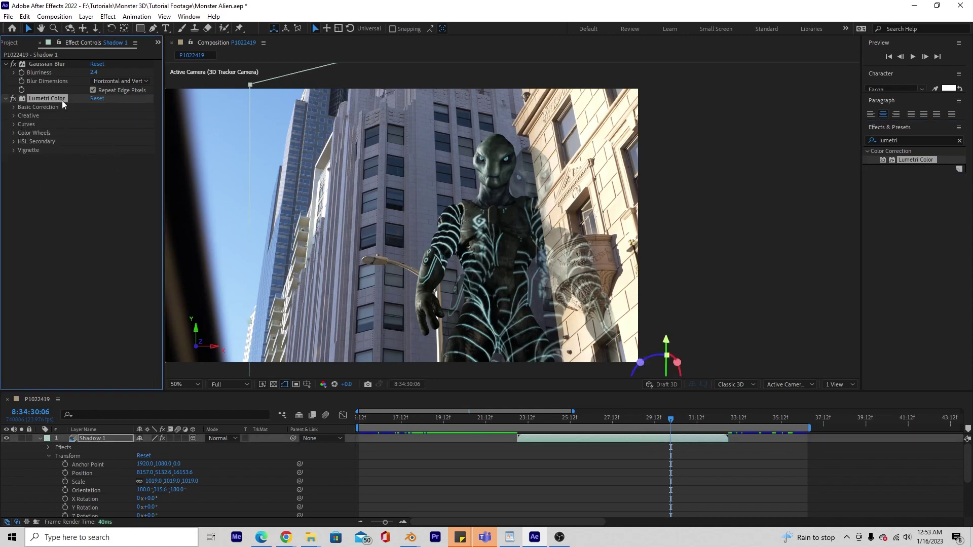
- Darken Shadow 1 with a Lumetri Color Exposure of -7.0 and raise its Gaussian Blur Blurriness to 20.2
click(14, 108)
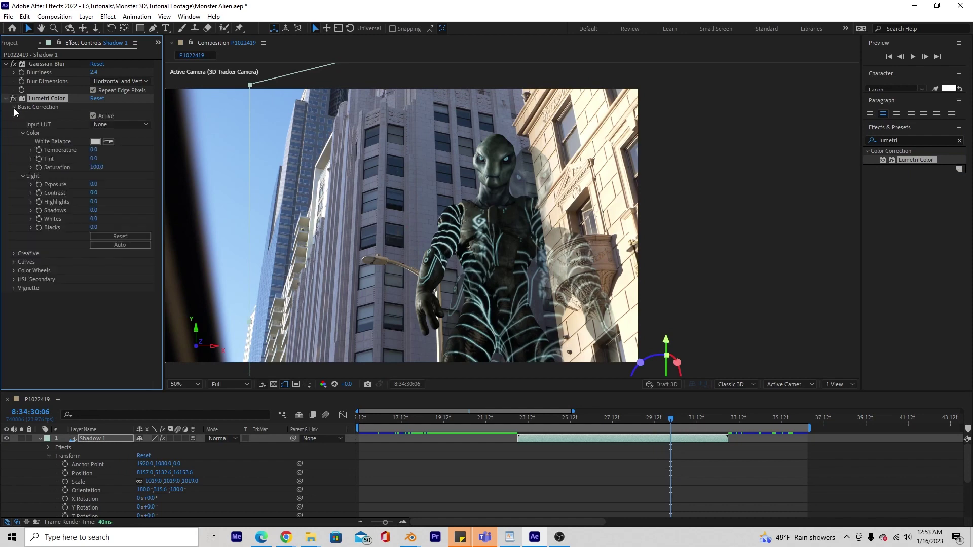
drag(95, 187, 47, 185)
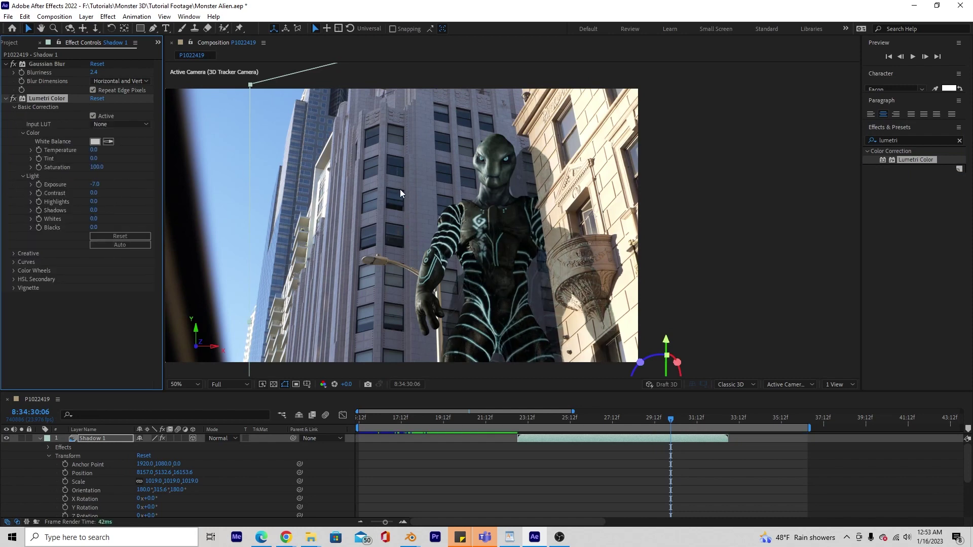
drag(91, 74, 568, 197)
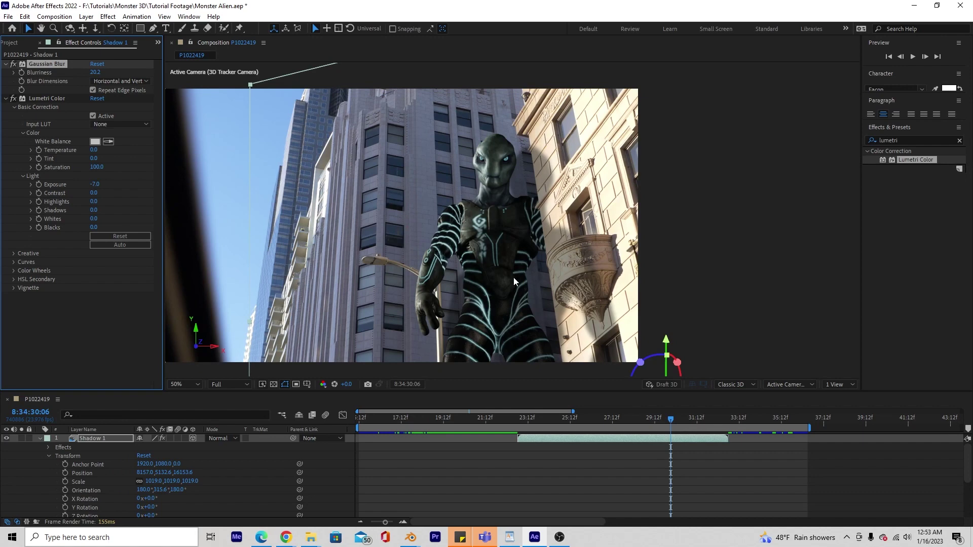
- Start a Pen mask on Shadow 1 along the sunlit building's outer edge, just beneath the cornice
click(41, 439)
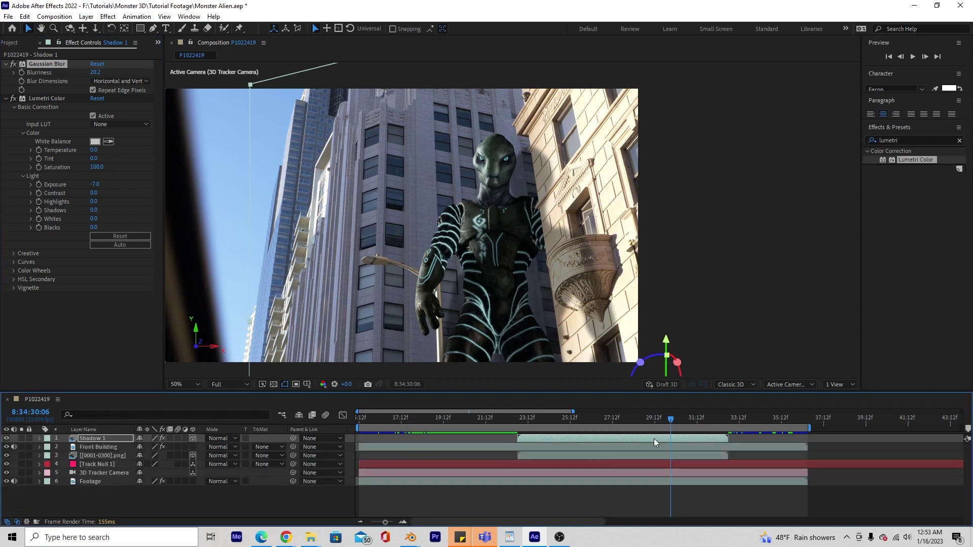
click(154, 29)
scroll(527, 255, up, 3)
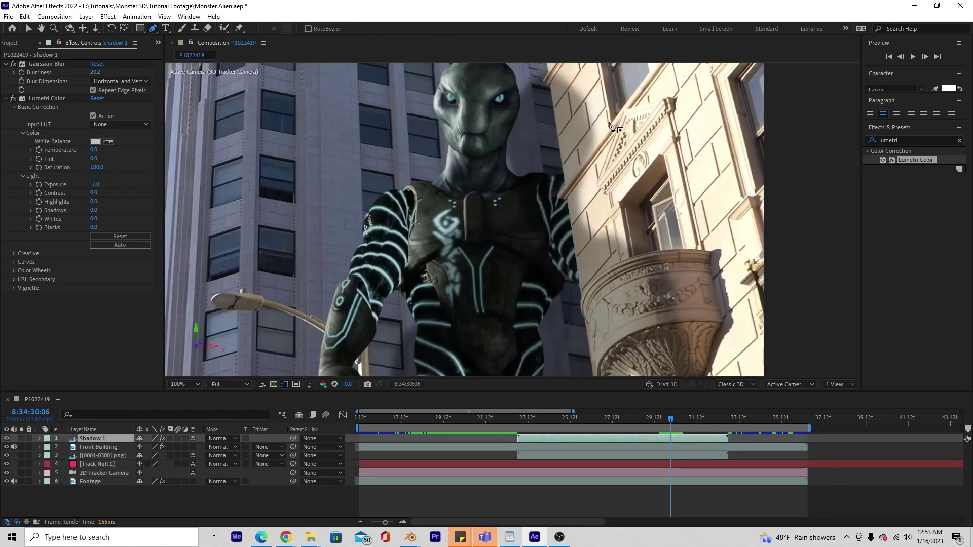
scroll(526, 254, up, 2)
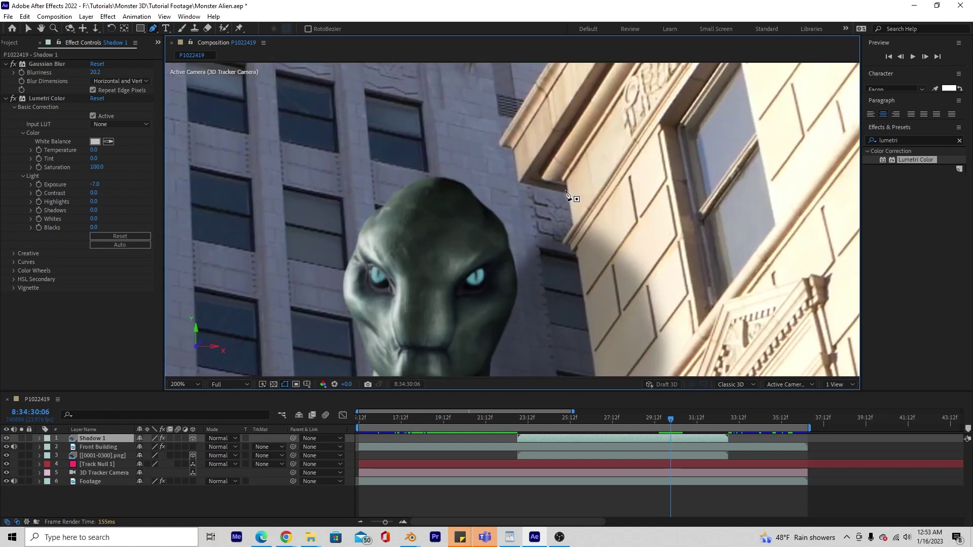
click(567, 191)
scroll(528, 194, up, 1)
scroll(530, 206, down, 2)
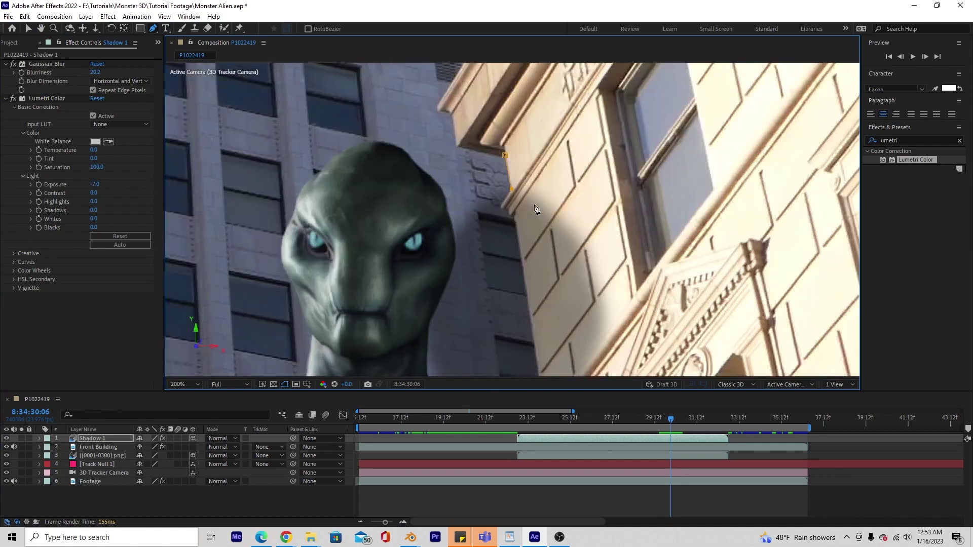
click(511, 188)
- Continue the Shadow 1 mask from its last point around the small ledge on the building's edge
click(606, 437)
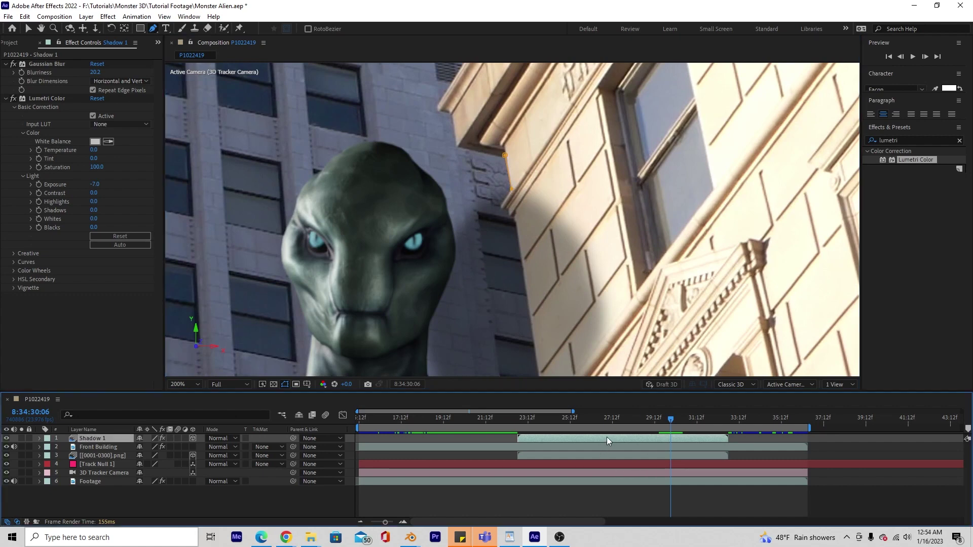
click(501, 206)
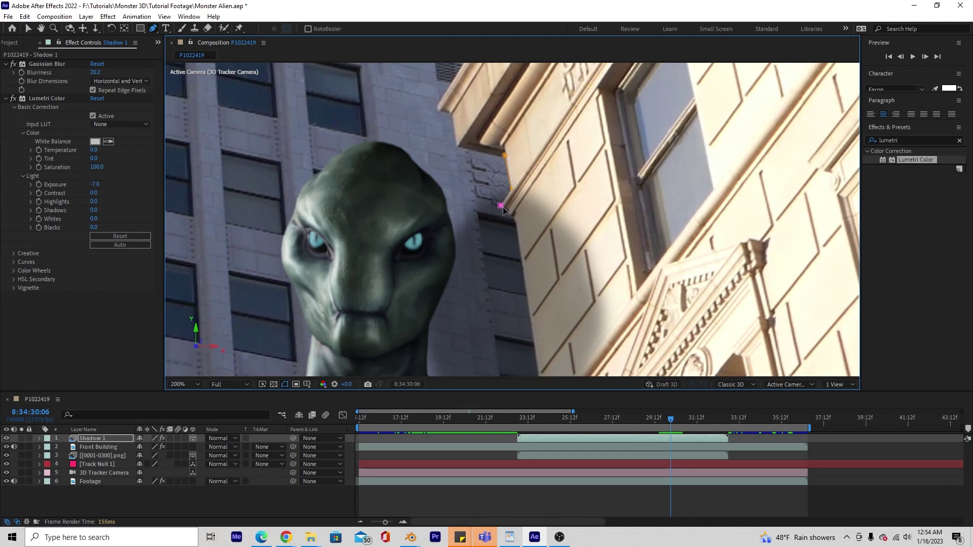
key(ctrl+z)
click(511, 191)
scroll(502, 223, up, 1)
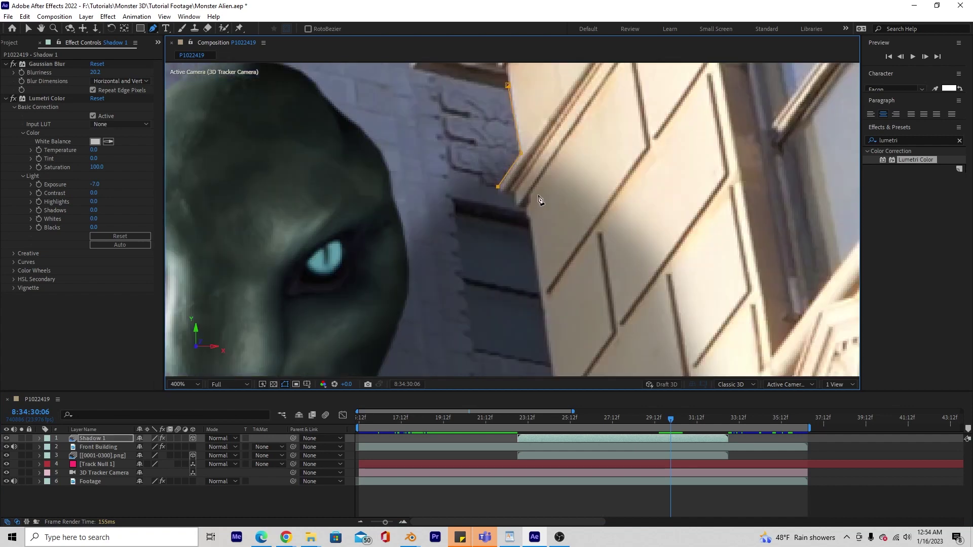
drag(506, 195, 516, 195)
click(515, 205)
scroll(553, 289, down, 6)
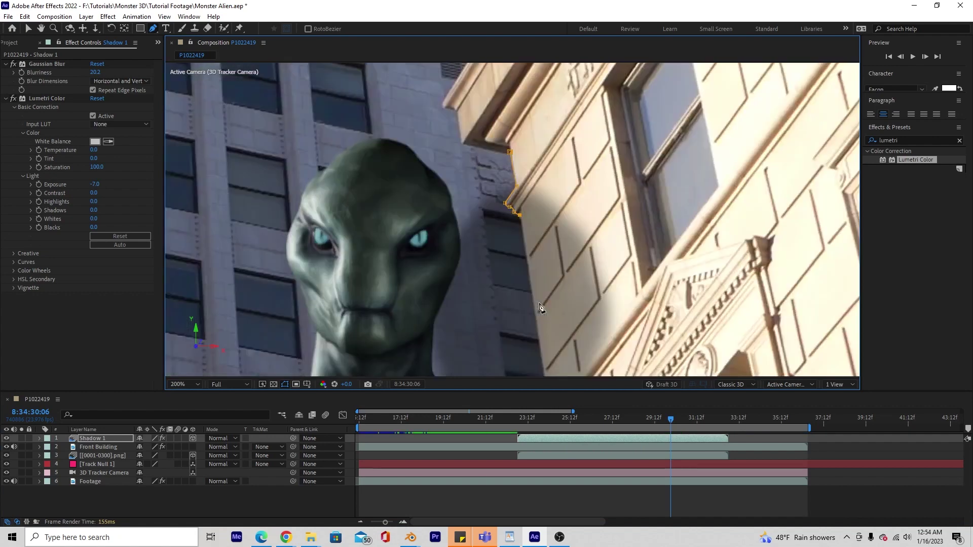
- Trace the mask down the building's edge, around the second ledge and past the balcony, to the bottom of the footage
scroll(530, 288, up, 3)
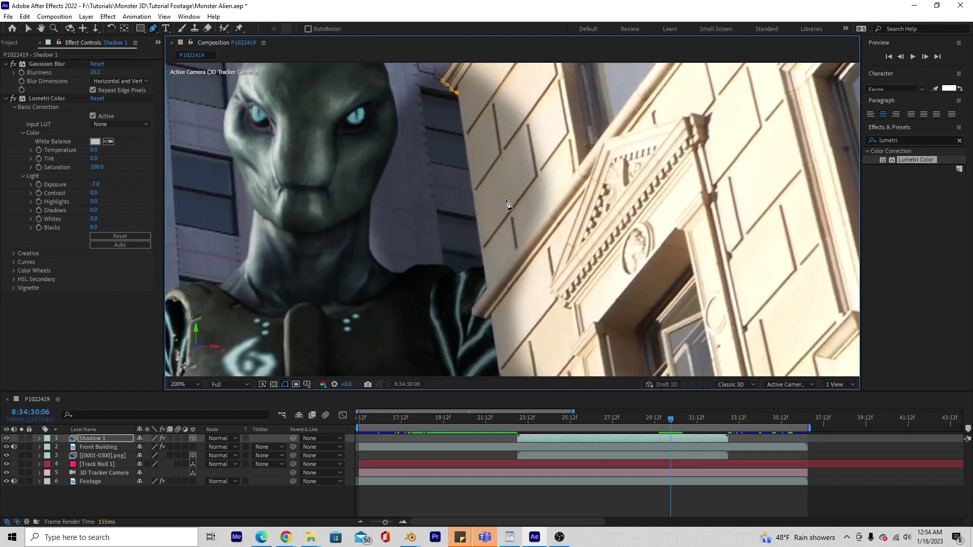
scroll(486, 289, up, 2)
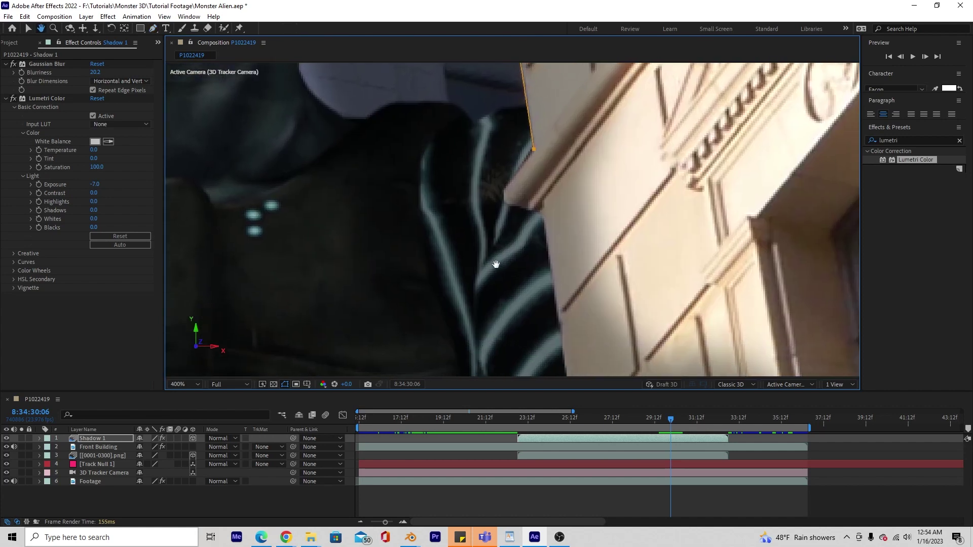
click(509, 182)
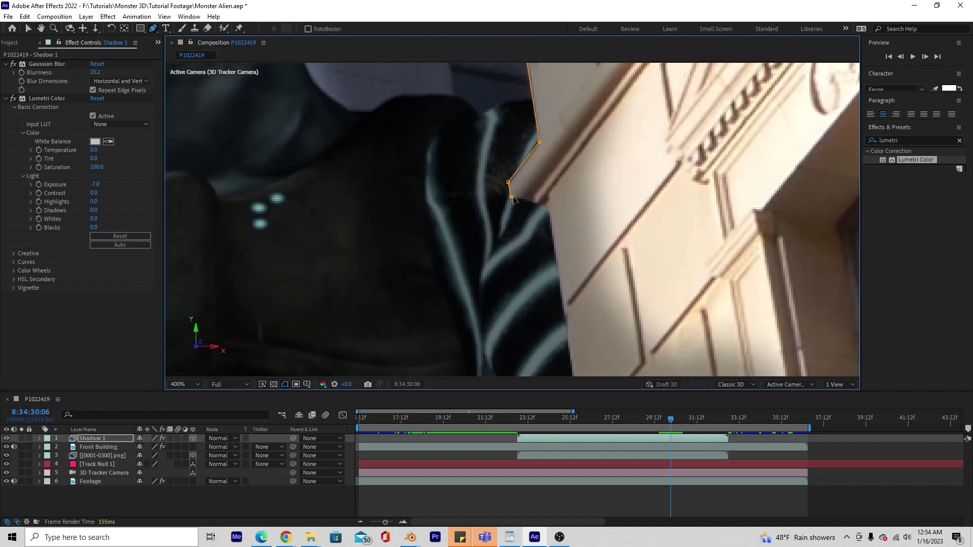
click(511, 197)
scroll(552, 212, down, 2)
click(546, 242)
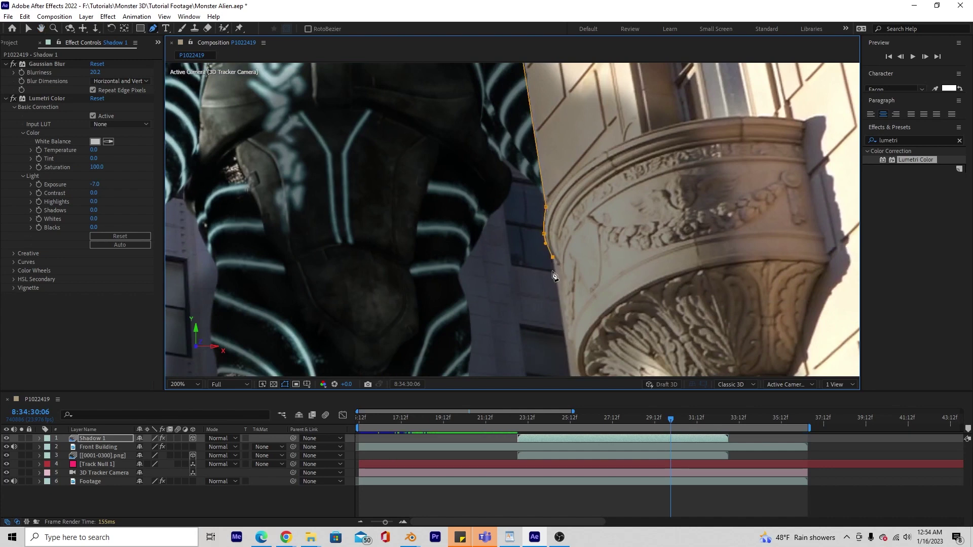
drag(556, 271, 548, 144)
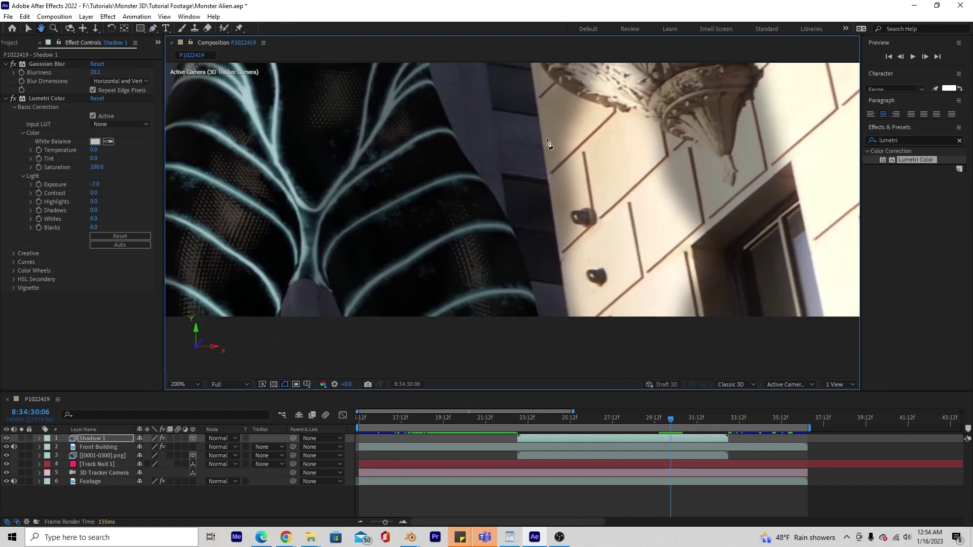
click(569, 322)
scroll(598, 213, down, 2)
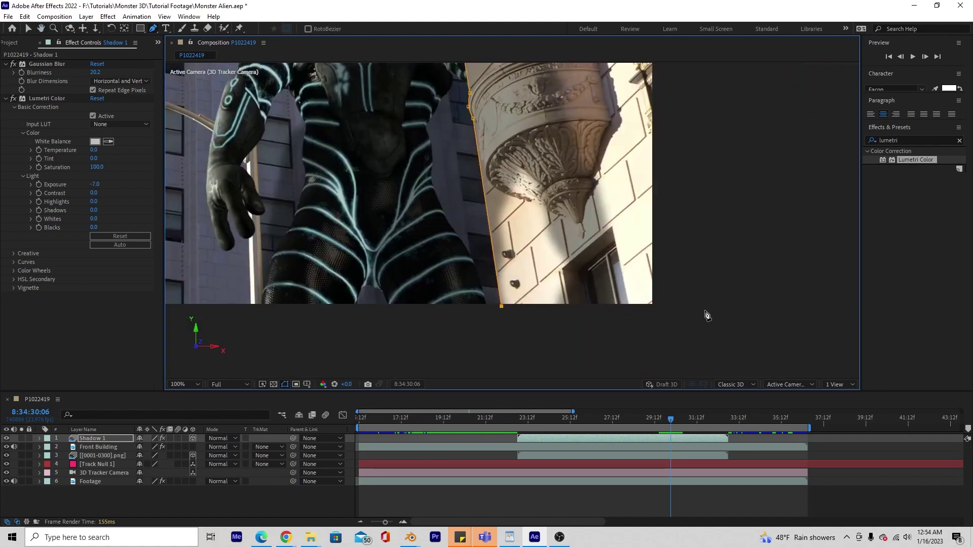
- Close the Shadow 1 mask around the sunlit building with points outside the right side of the footage, then deselect the layer
drag(679, 269, 677, 330)
scroll(623, 176, down, 2)
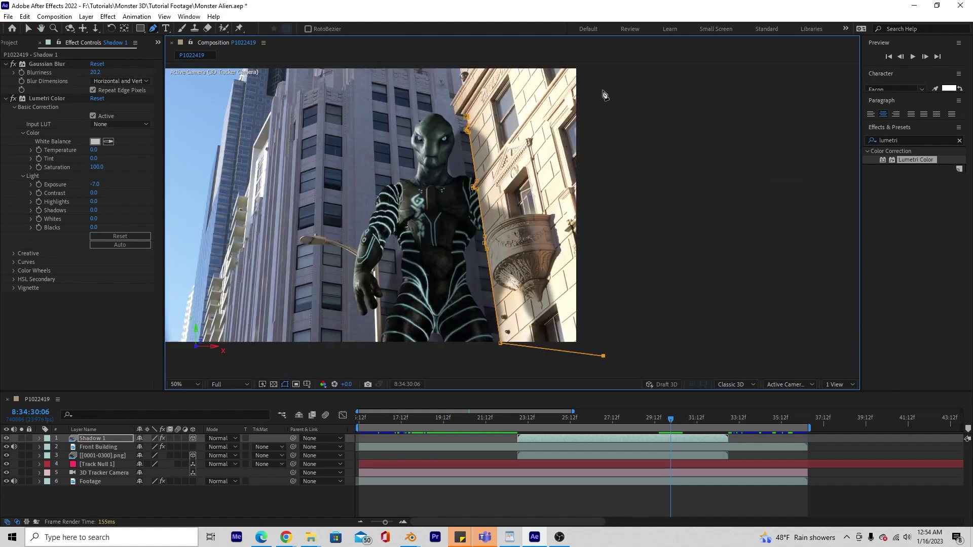
drag(604, 96, 617, 132)
click(620, 119)
click(468, 163)
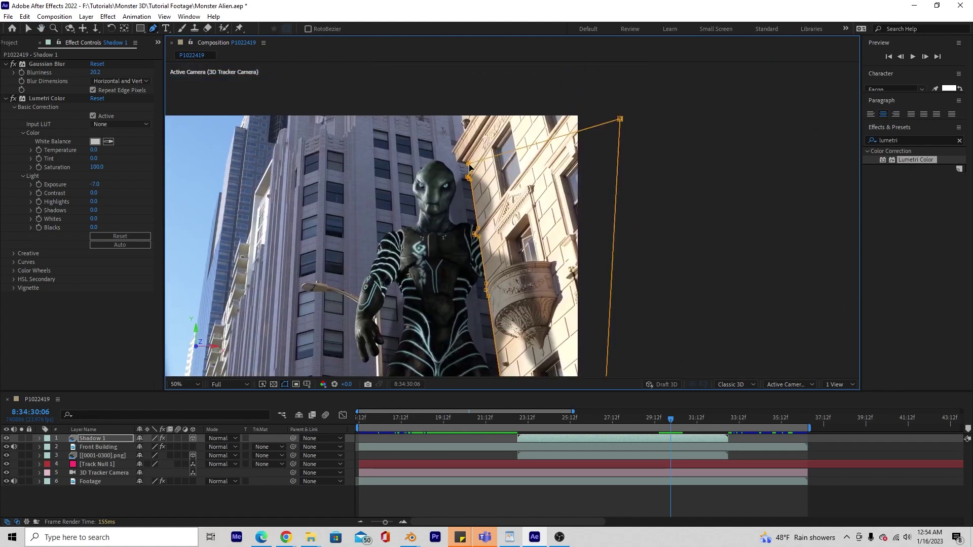
drag(511, 235, 500, 180)
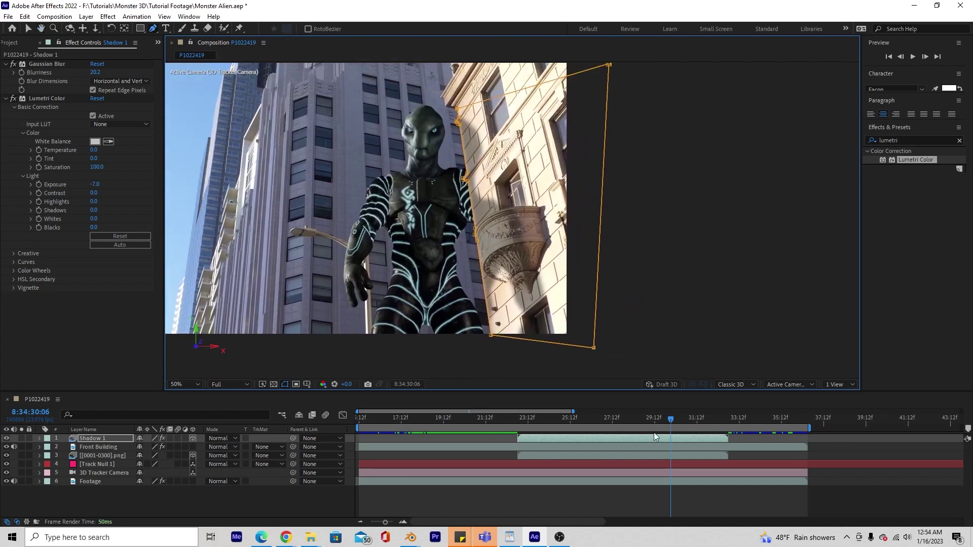
click(660, 505)
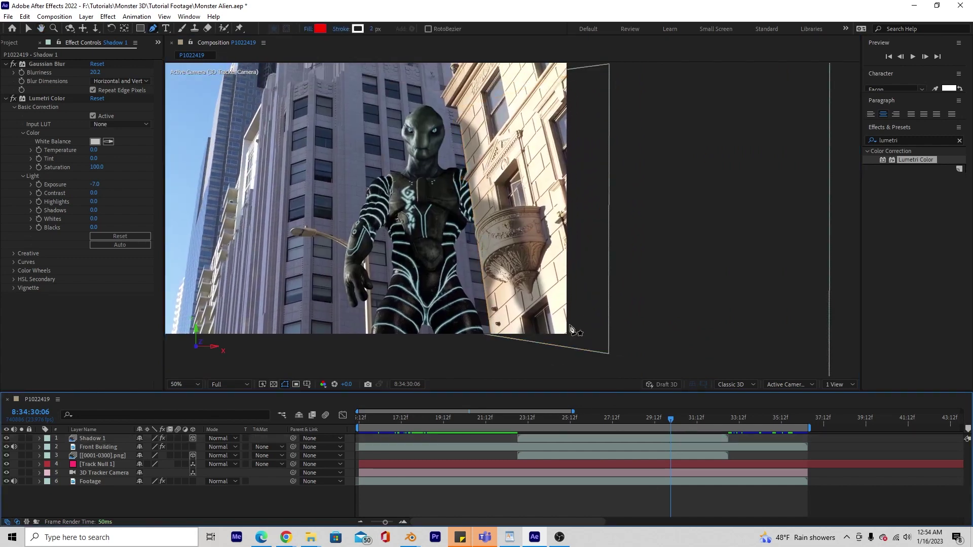
click(618, 439)
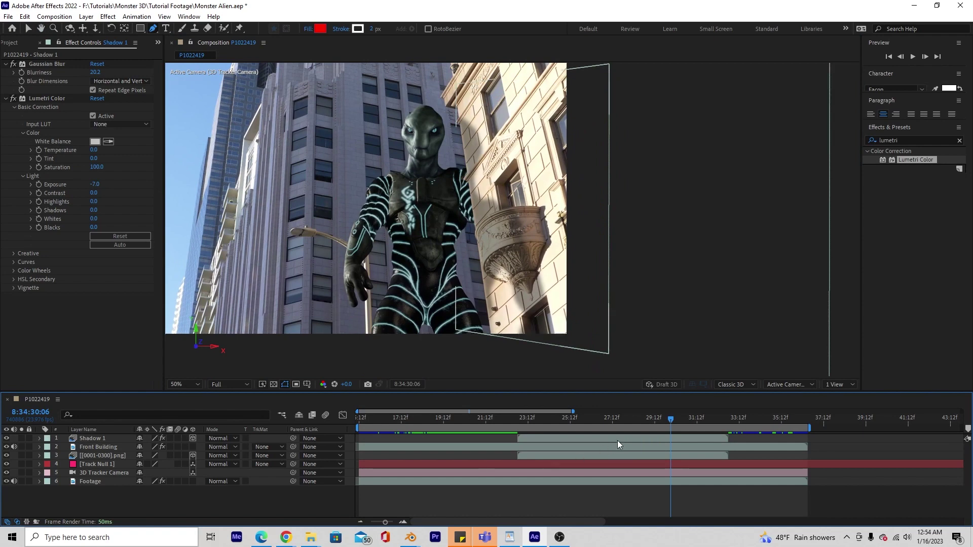
- Reveal the Mask 1 properties of Shadow 1 and start keyframing Mask Path at 8:34:30:06
click(40, 438)
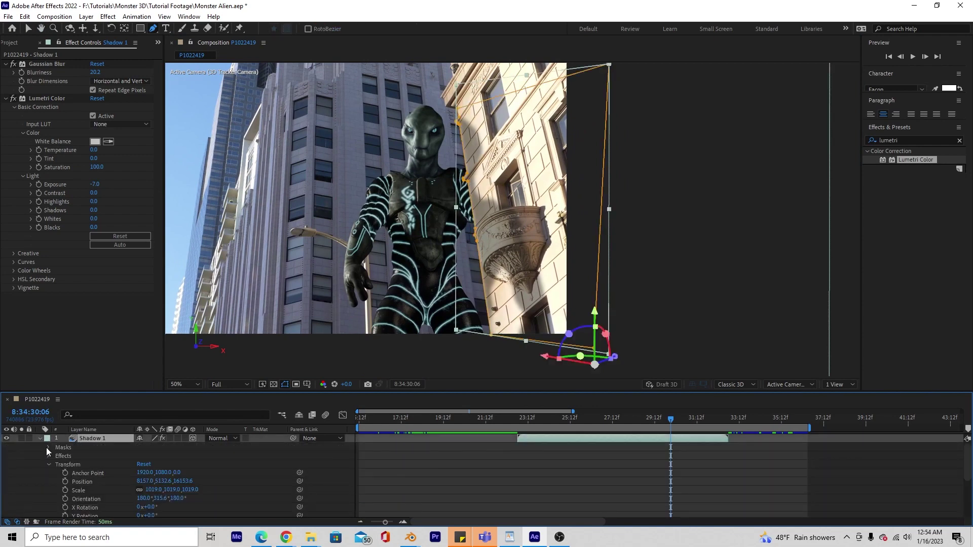
click(57, 455)
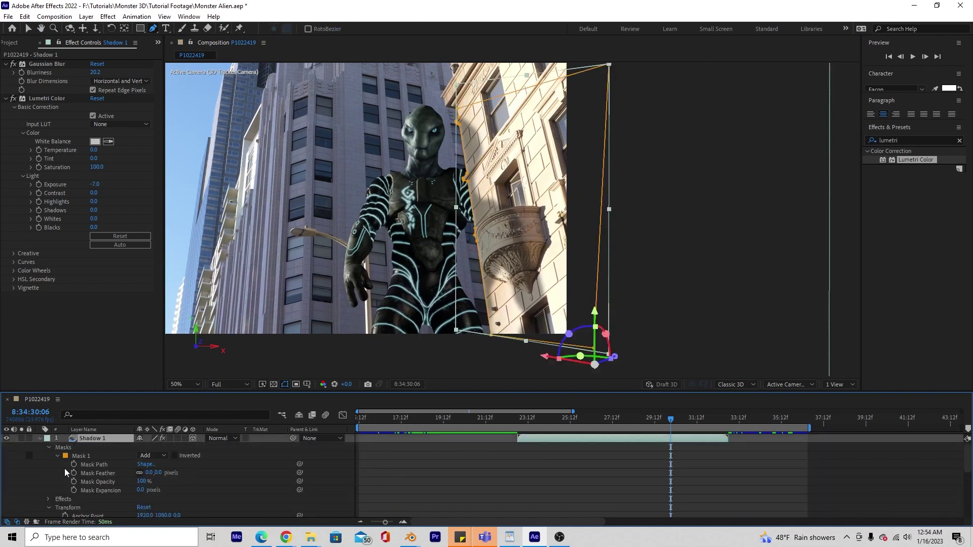
click(74, 465)
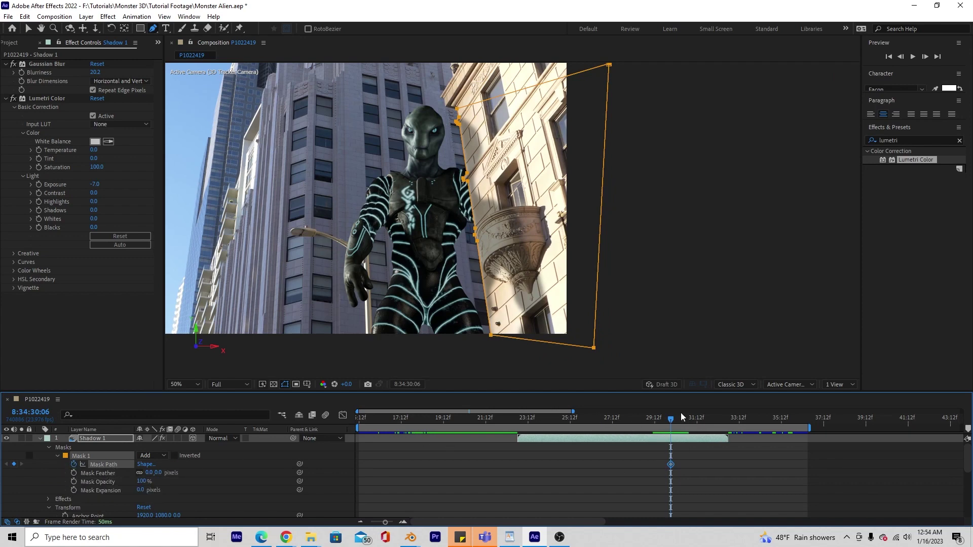
- At 8:34:28:18, shift Mask 1's lower-left point slightly left to fit the building's edge, and preview the result
drag(673, 419, 640, 424)
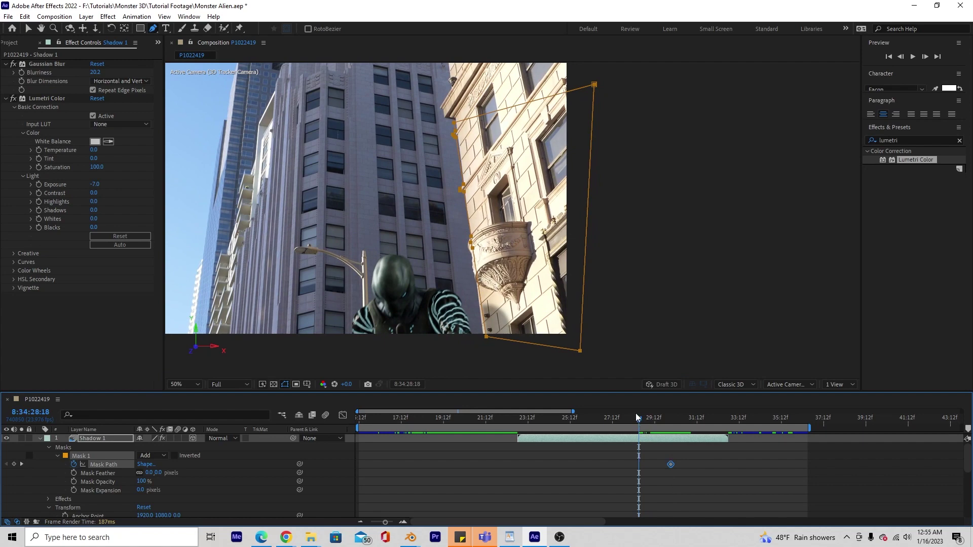
click(485, 339)
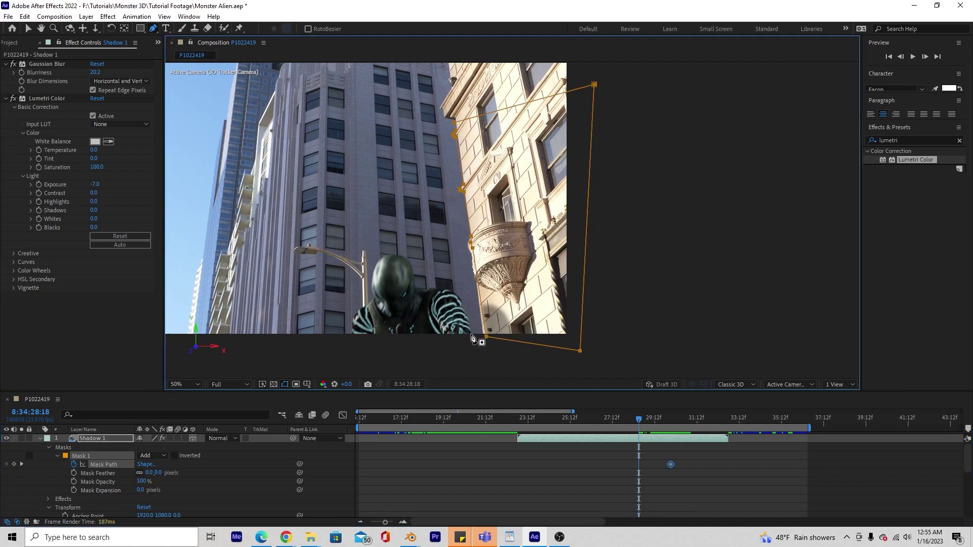
click(29, 28)
click(516, 326)
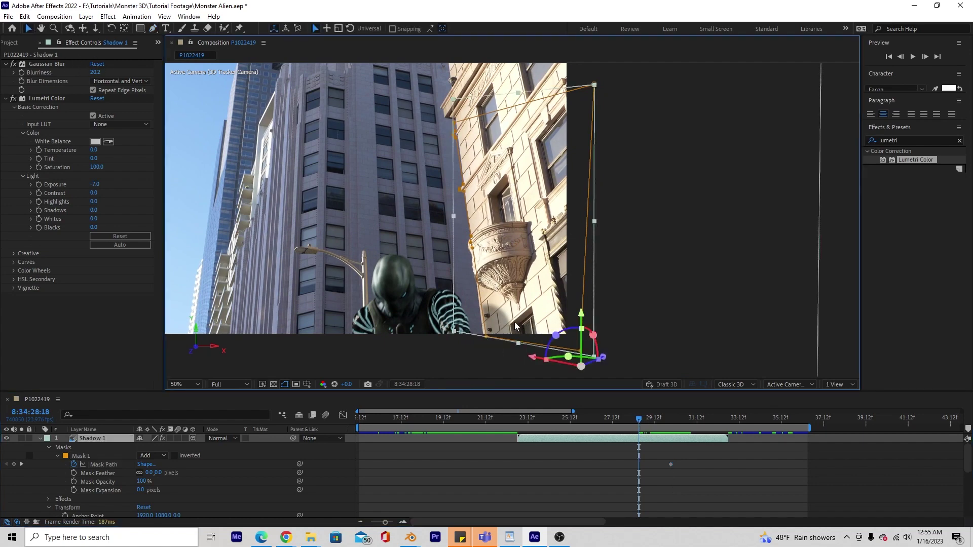
click(485, 338)
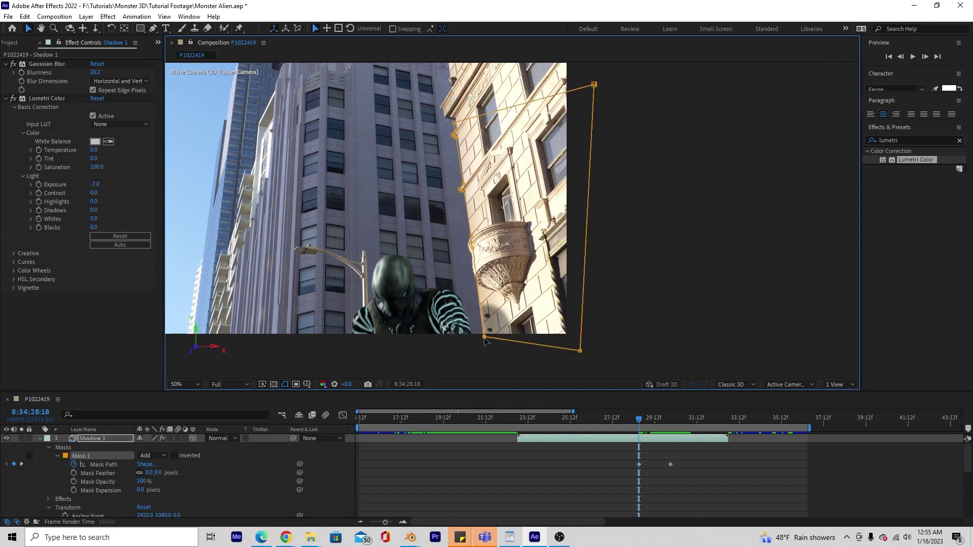
drag(485, 338, 483, 338)
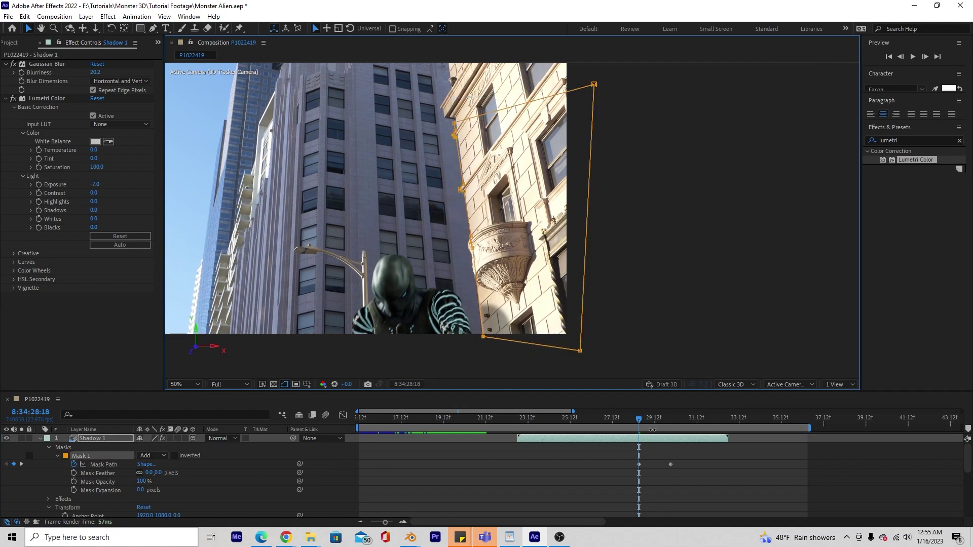
click(718, 467)
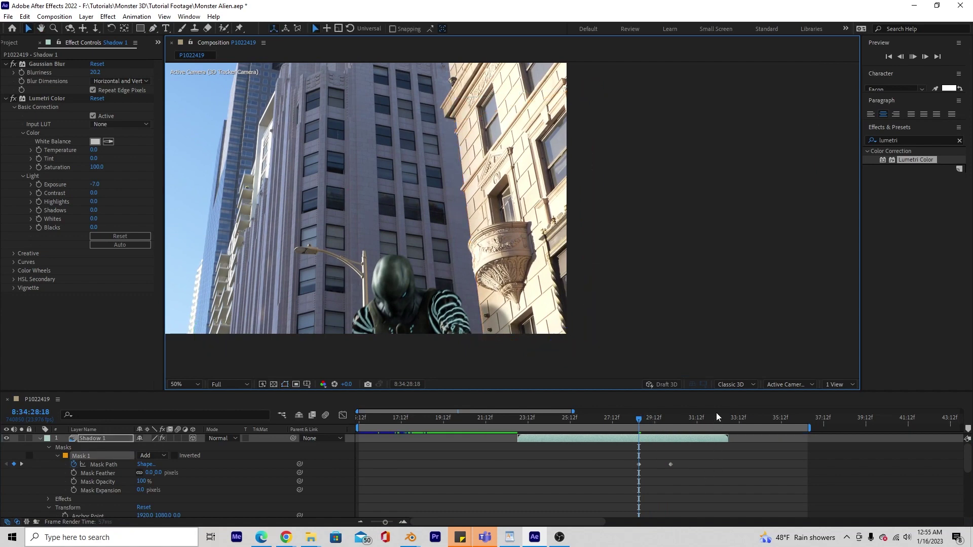
key(space)
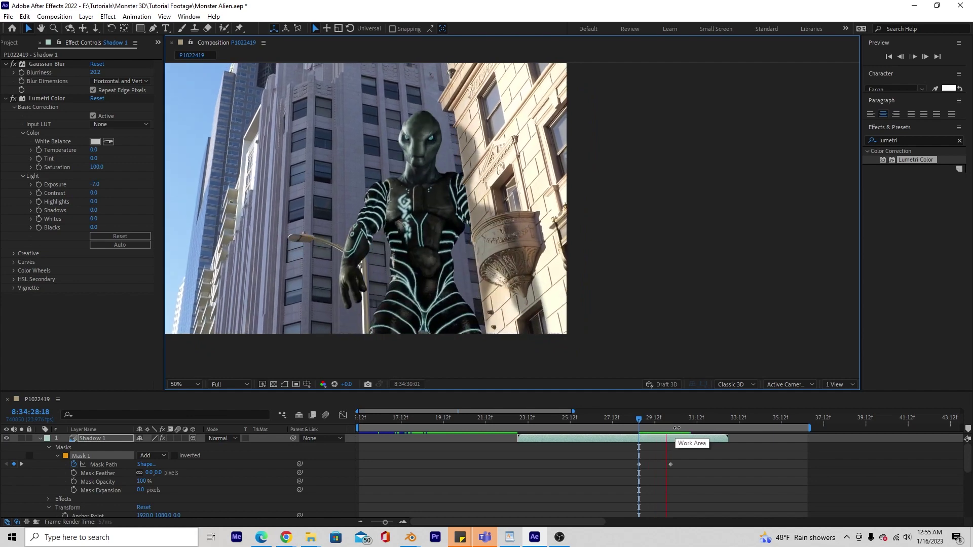
- Lower Mask 1's Mask Opacity to 76% at 8:34:29:20 and preview the shadow from 8:34:27:10
click(642, 418)
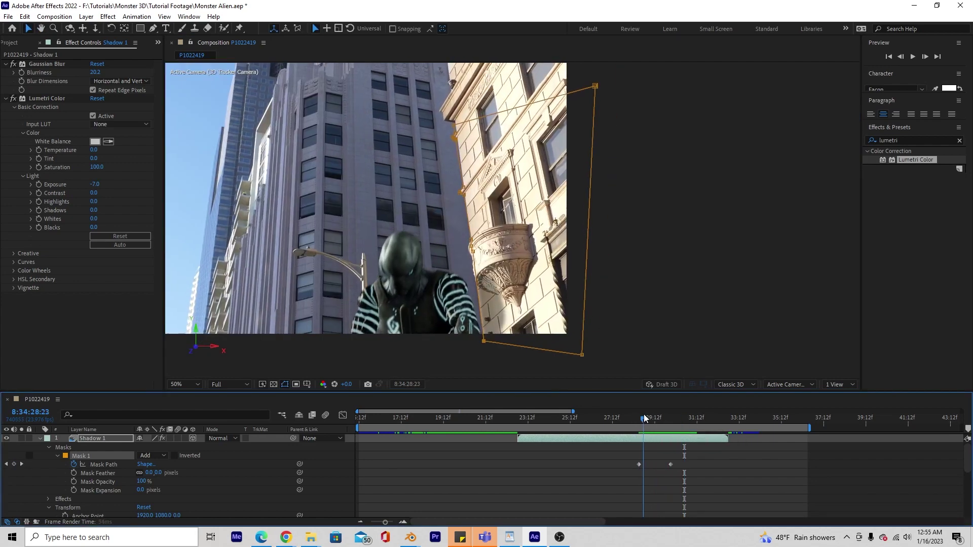
drag(643, 417, 662, 418)
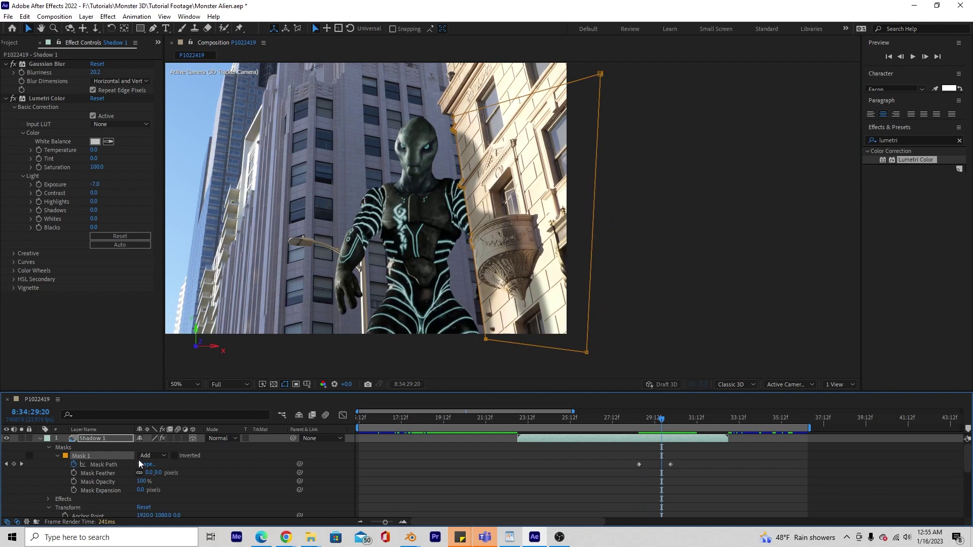
drag(143, 482, 126, 482)
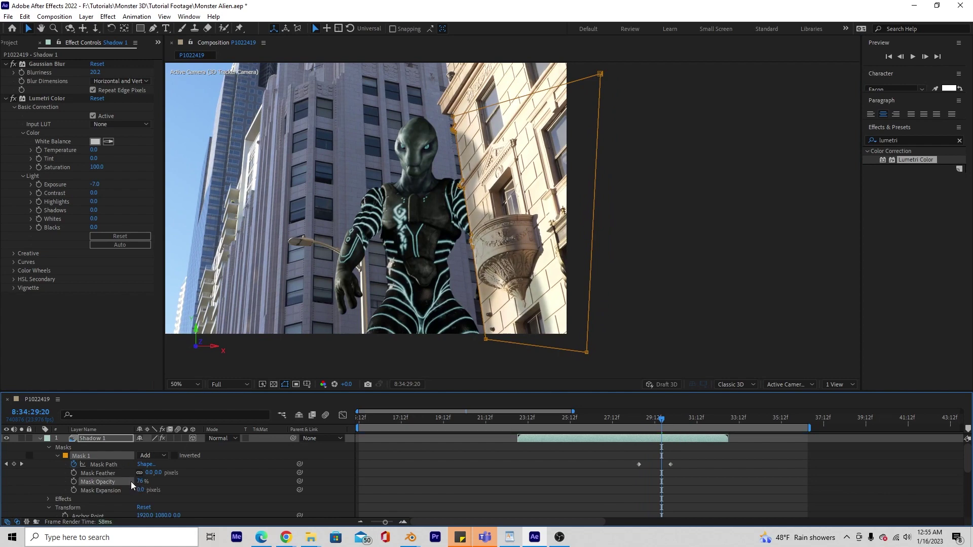
click(611, 416)
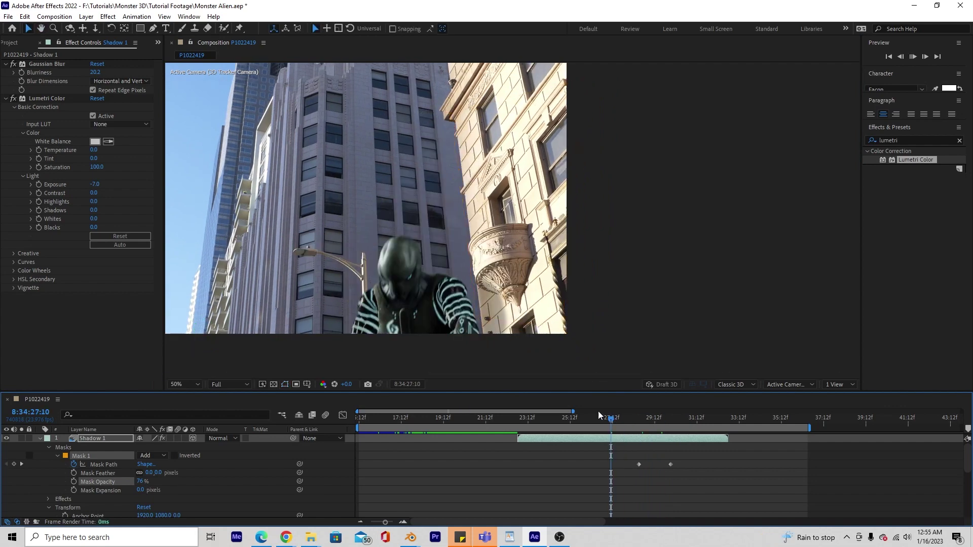
key(space)
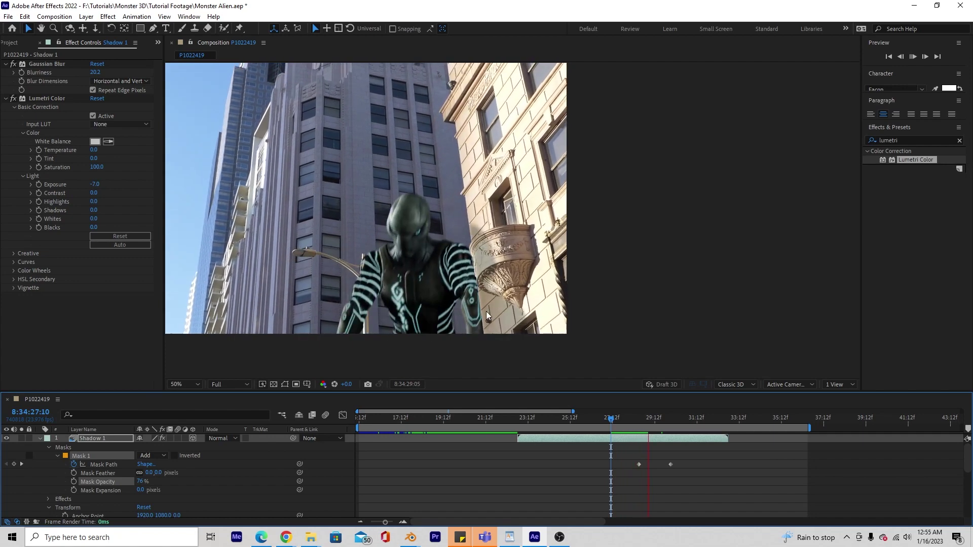
key(space)
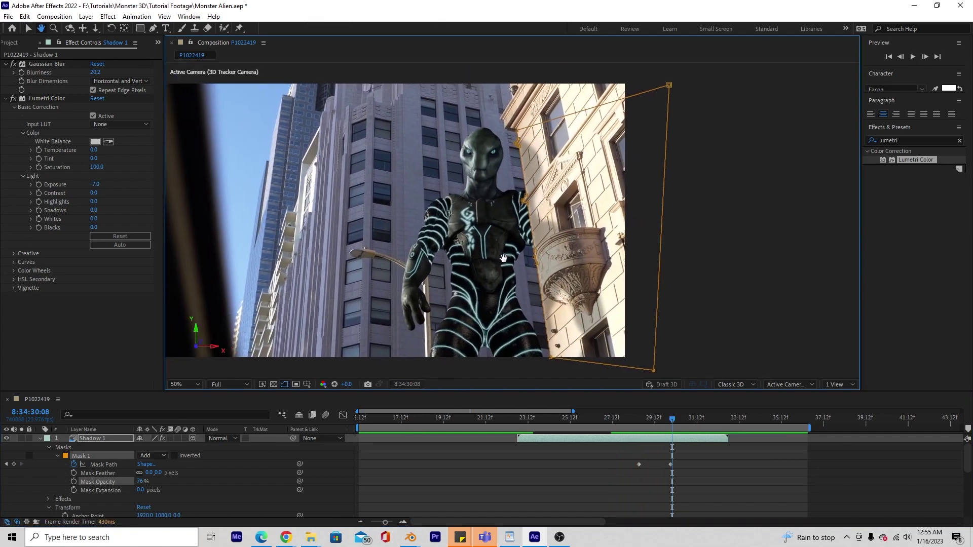
- Scrub around 8:34:30:00 to examine the masked shadow on the sunlit building
drag(503, 259, 581, 263)
key(v)
mouse_move(671, 415)
mouse_down()
mouse_move(619, 430)
mouse_move(607, 418)
mouse_move(684, 420)
mouse_move(631, 427)
mouse_move(671, 425)
mouse_move(660, 426)
mouse_up()
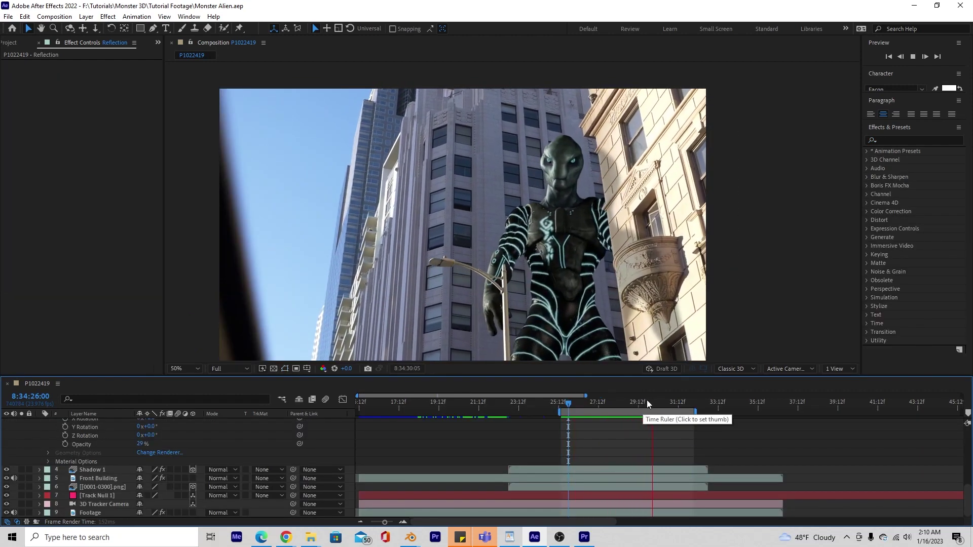
- Select the Lamp layer and scrub to 8:34:29:21 to examine how the street lamp overlaps the alien
click(636, 402)
drag(637, 401, 644, 402)
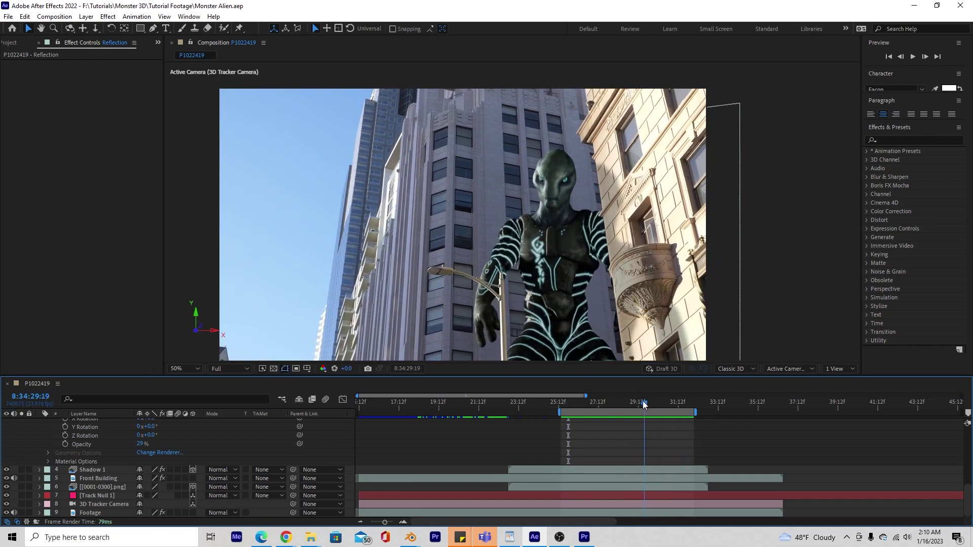
click(492, 289)
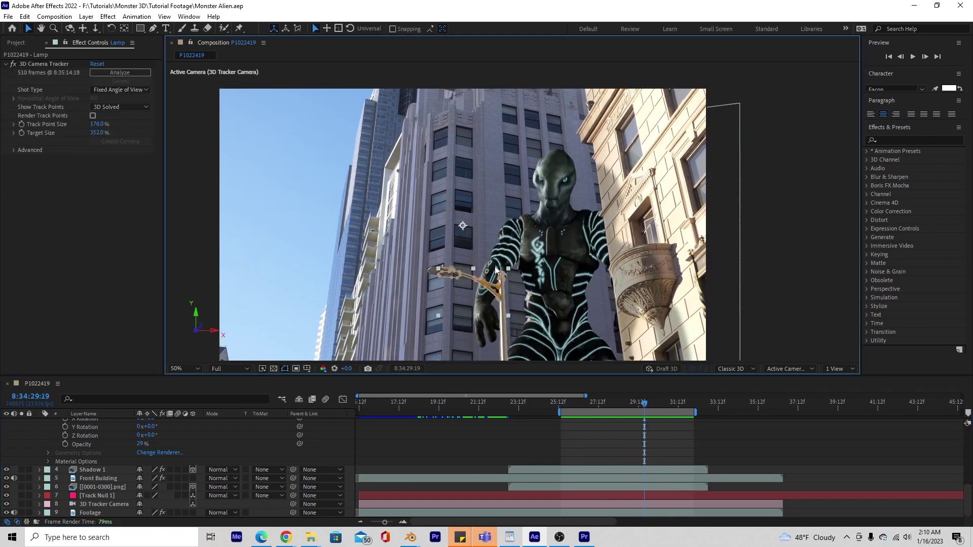
mouse_move(629, 403)
mouse_down()
mouse_move(619, 402)
mouse_move(646, 403)
mouse_up()
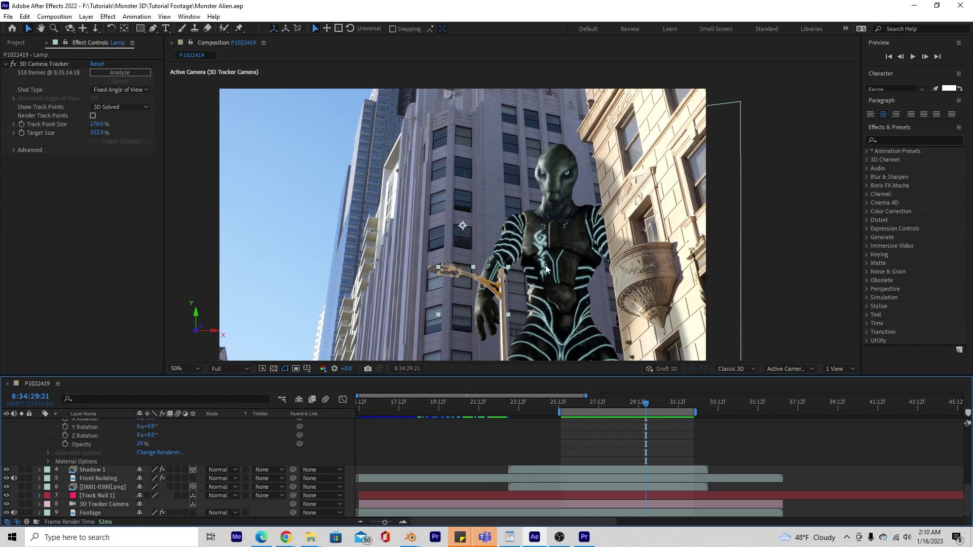
- Collapse the Reflection layer's properties and set the label colour of the alien layer [0001-0300].png to Purple
scroll(39, 442, up, 5)
click(38, 440)
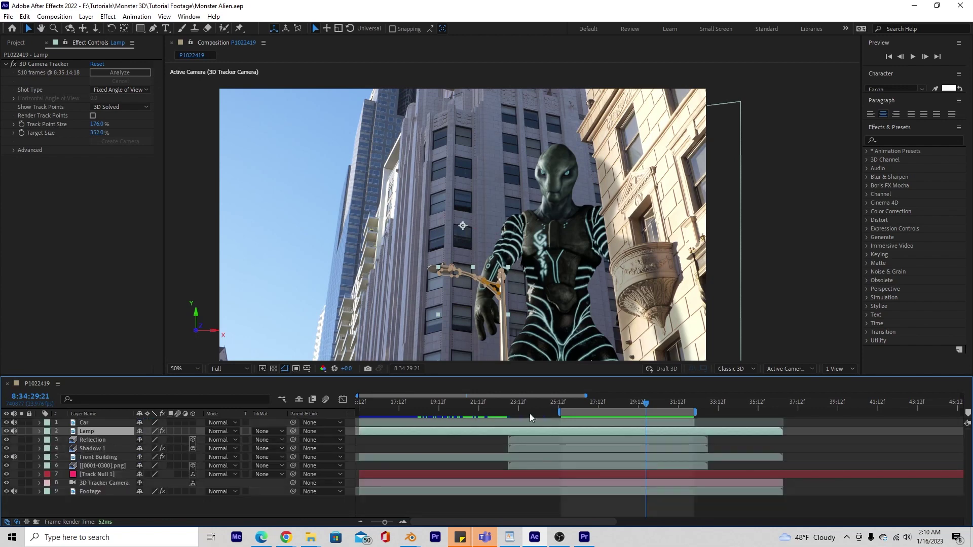
click(99, 466)
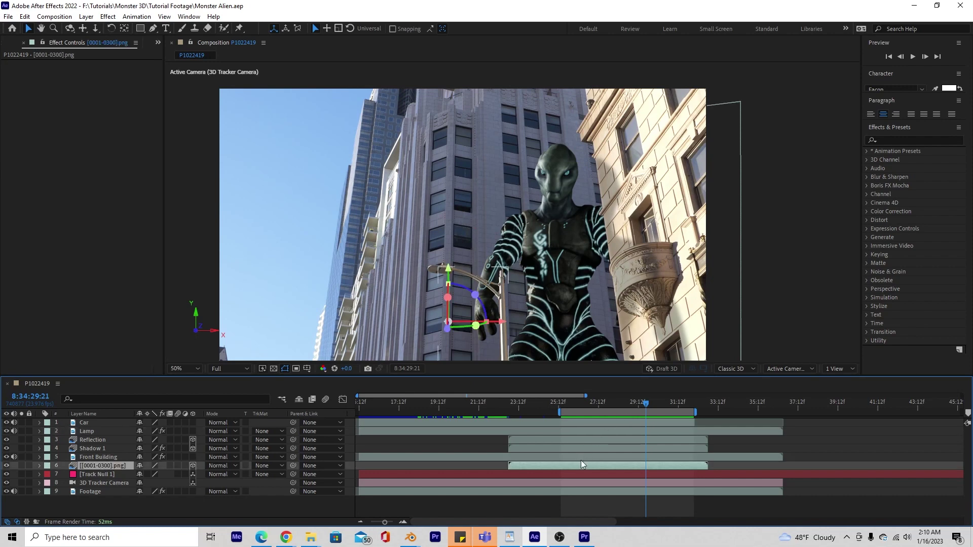
right_click(556, 469)
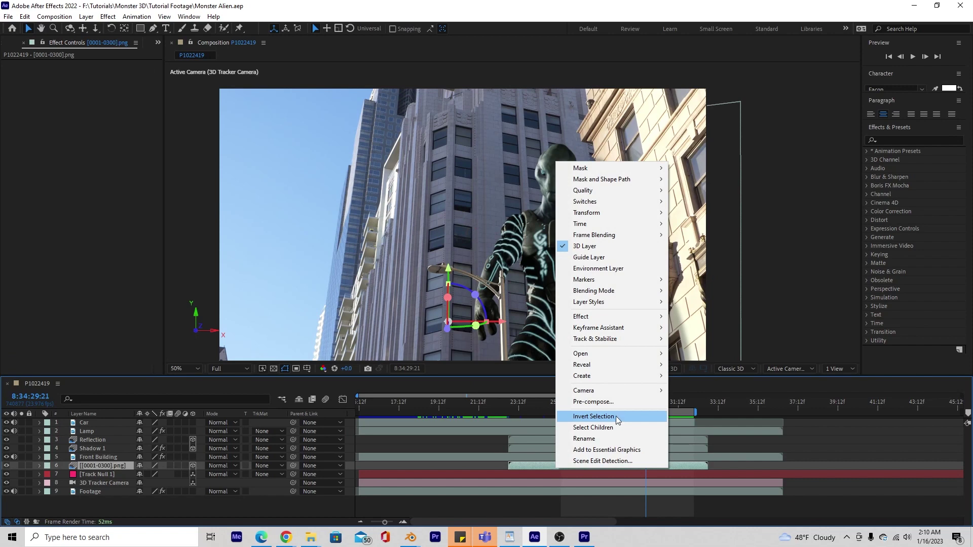
click(534, 467)
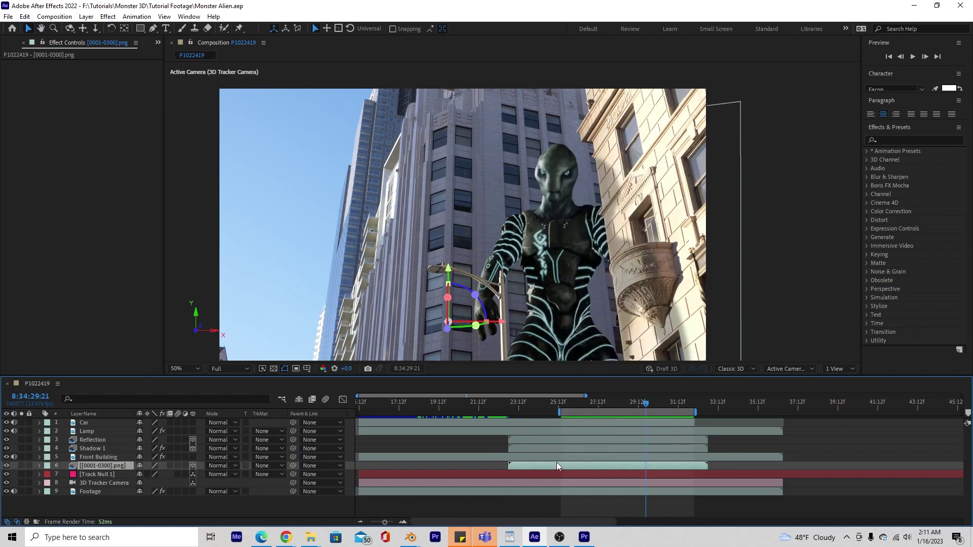
click(24, 16)
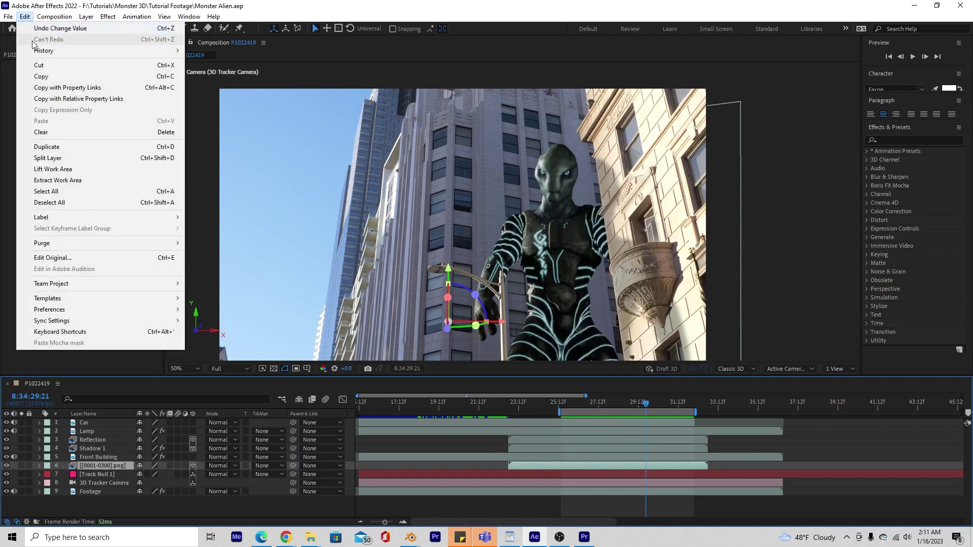
mouse_move(72, 218)
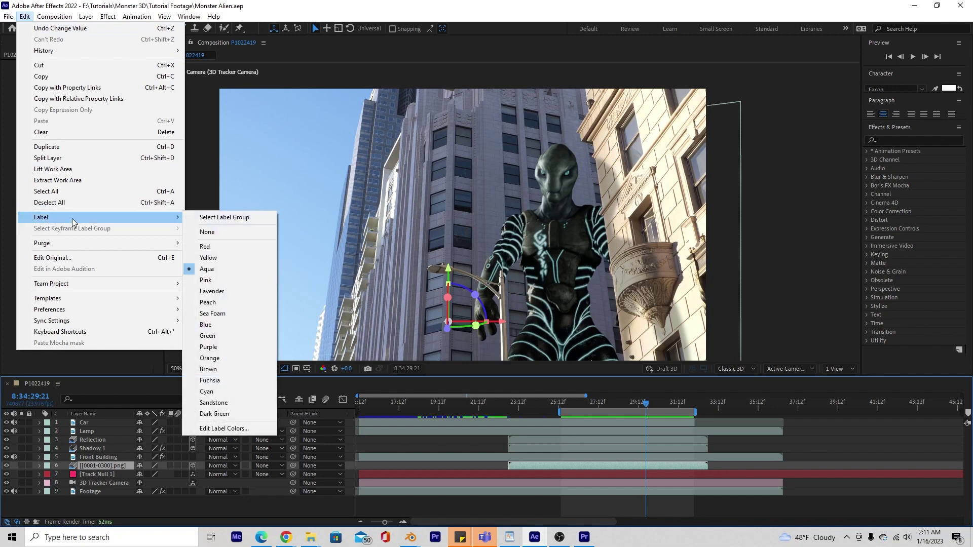
click(214, 347)
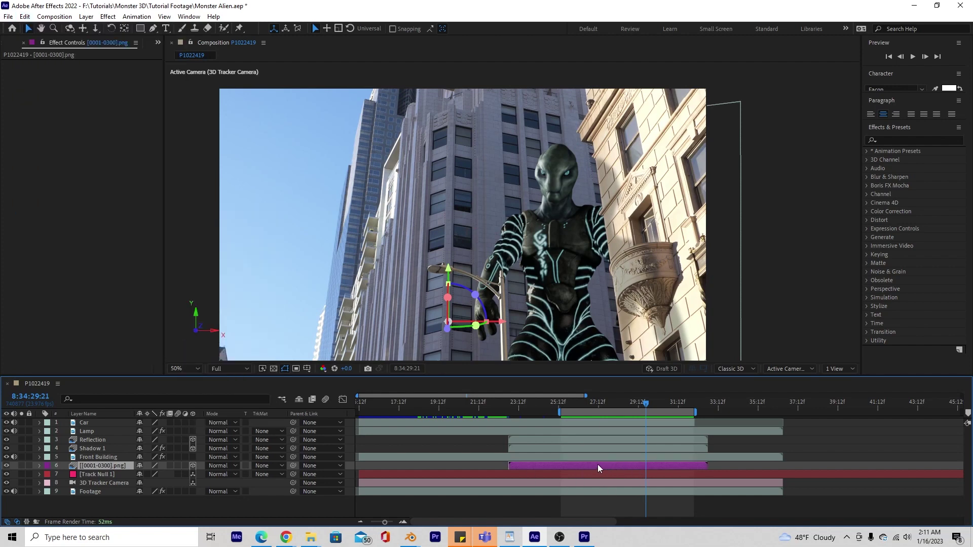
- At 8:34:30:05, find the Lumetri Color effect and apply it to the alien layer [0001-0300].png
mouse_move(639, 410)
mouse_down()
mouse_move(619, 403)
mouse_move(653, 407)
mouse_up()
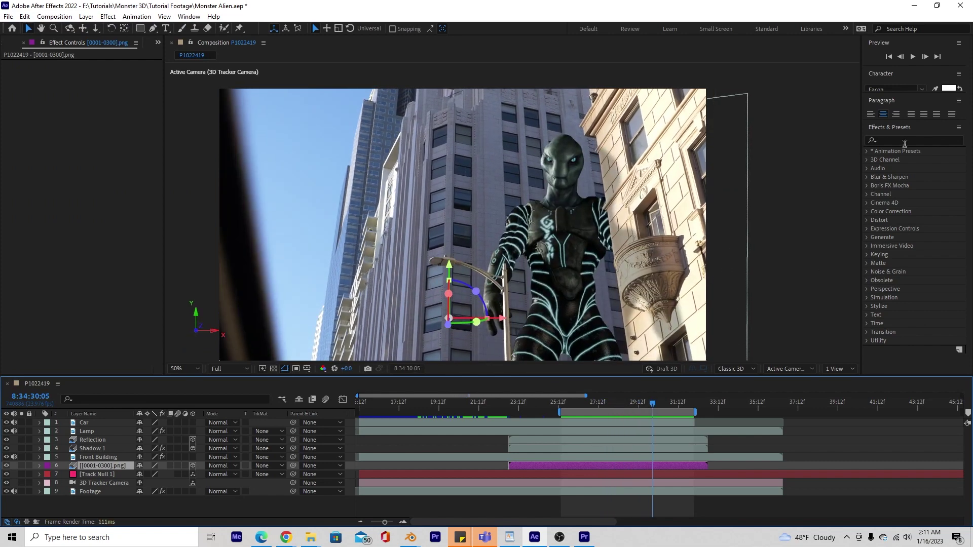
click(903, 140)
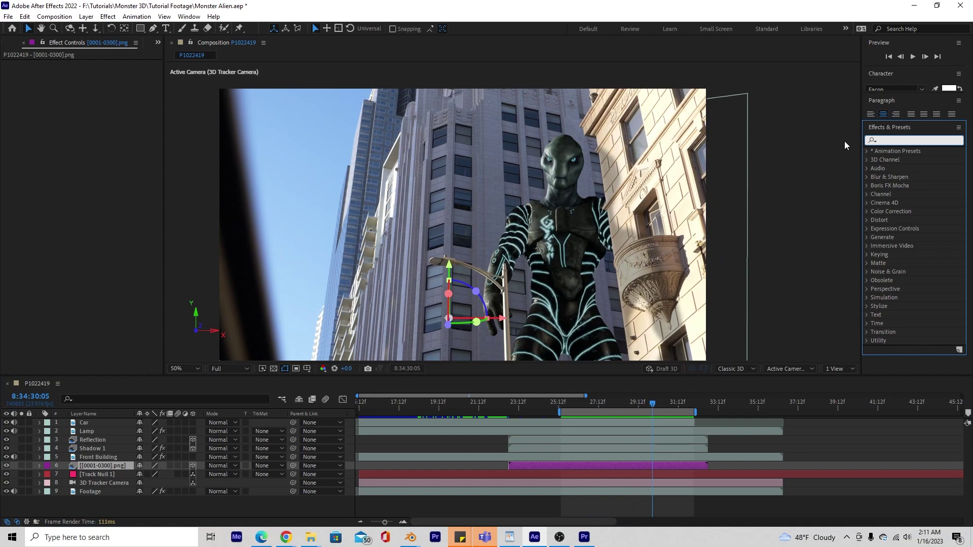
text(lumetri)
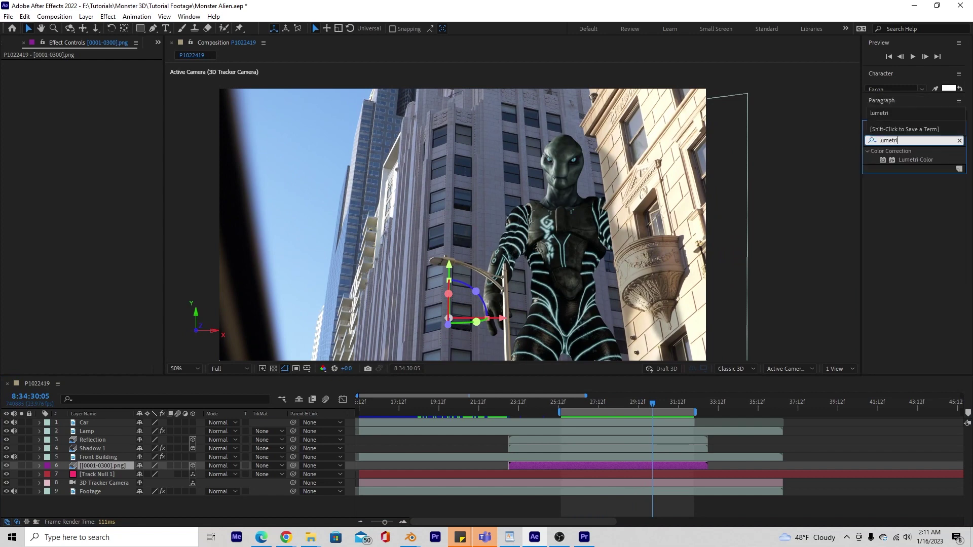
drag(892, 160, 594, 465)
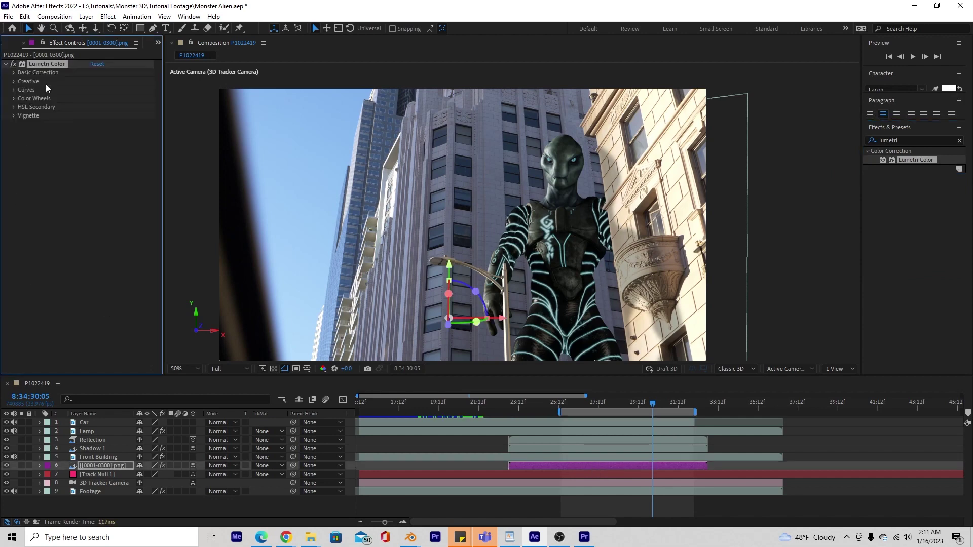
- In the alien's Lumetri basic correction, set Temperature to 28 and Highlights to 20, adjust Shadows, and scrub to check the grade
click(14, 72)
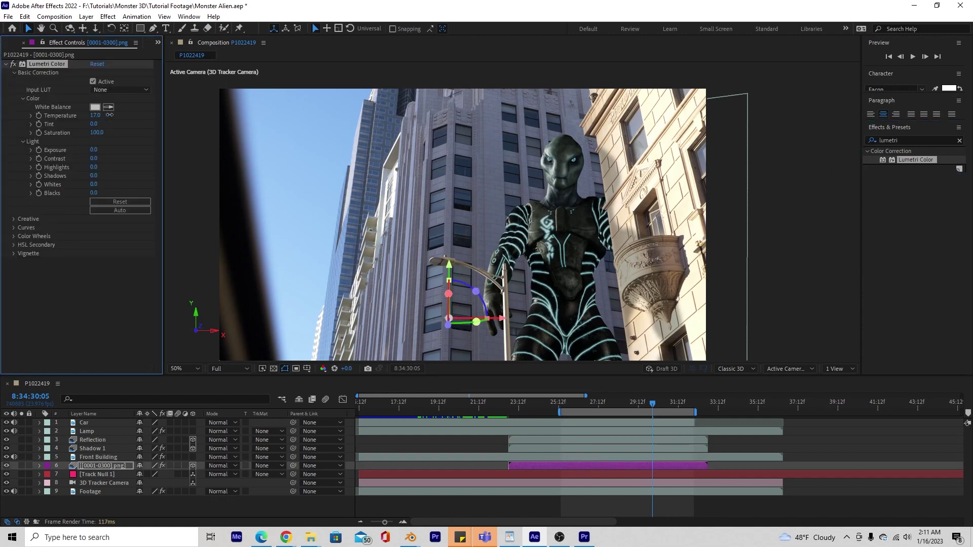
drag(109, 115, 75, 125)
drag(154, 166, 174, 167)
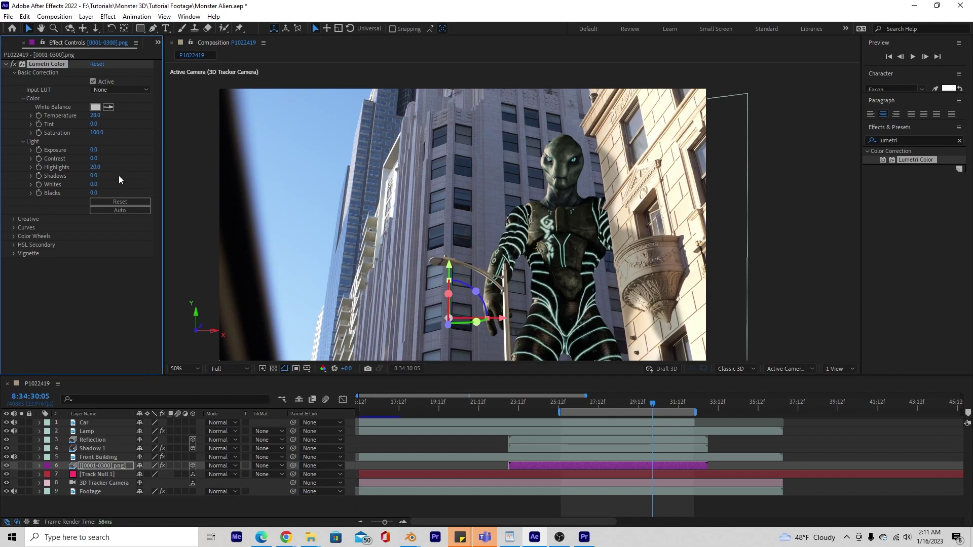
drag(119, 176, 74, 178)
mouse_move(653, 401)
mouse_down()
mouse_move(580, 400)
mouse_move(667, 398)
mouse_move(644, 403)
mouse_up()
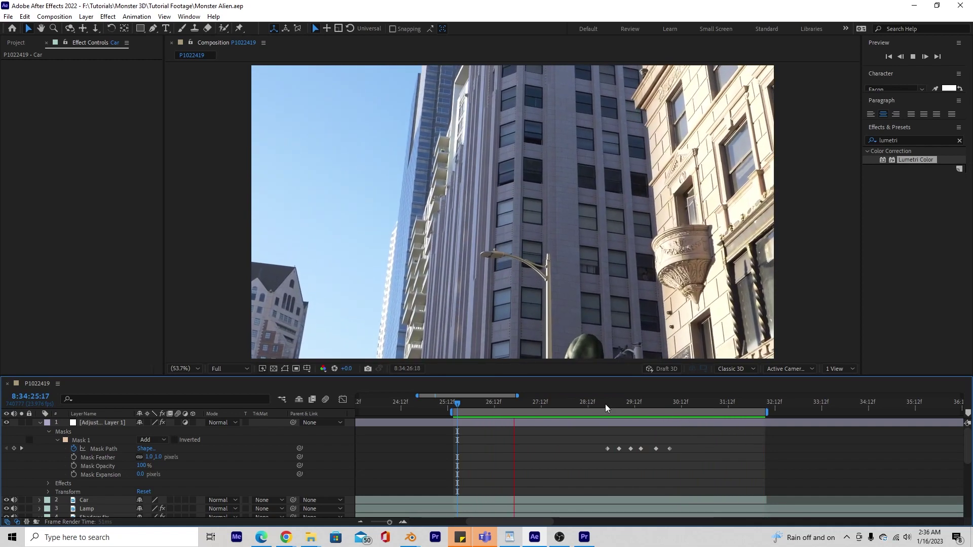
- Stop the preview at 8:34:29:00 and open the export options for the finished composition
click(609, 404)
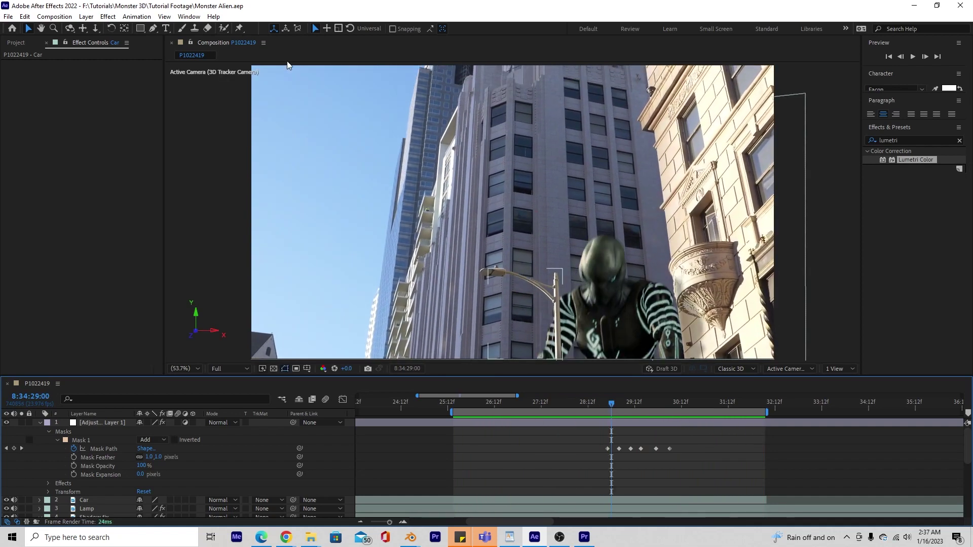
click(9, 16)
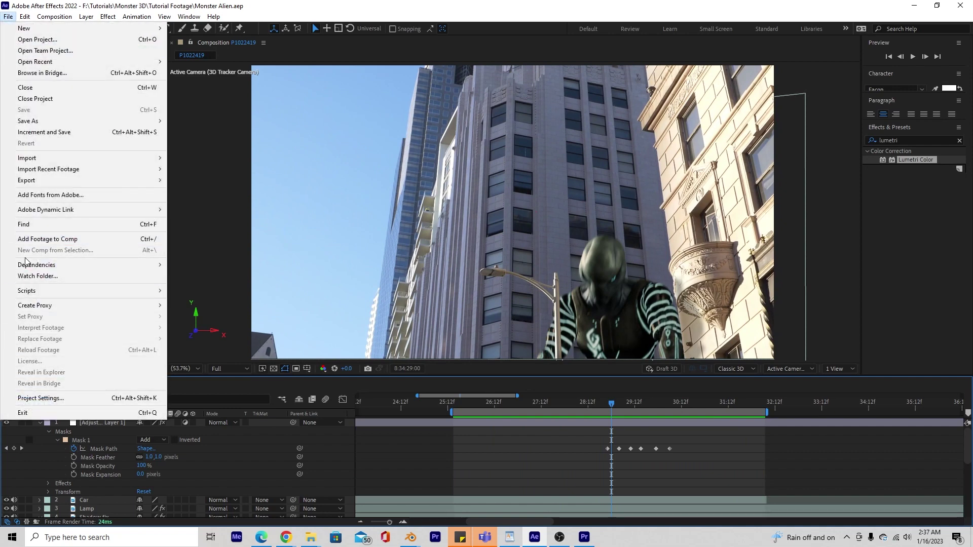
mouse_move(37, 183)
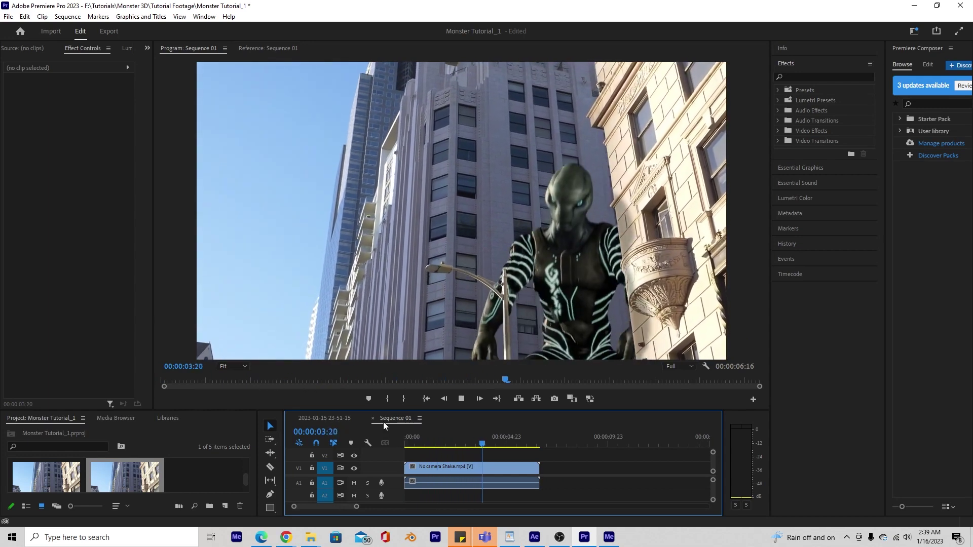
- In Premiere Pro, apply the Deadpool Handheld Camera - Long preset for any footage to the No camera Shake.mp4 clip and play it from the start
click(436, 443)
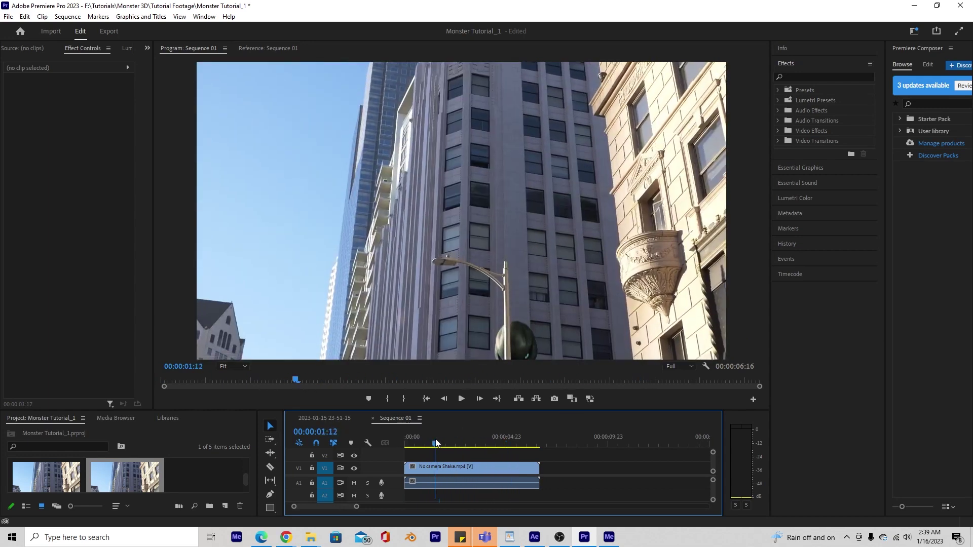
drag(436, 444, 486, 443)
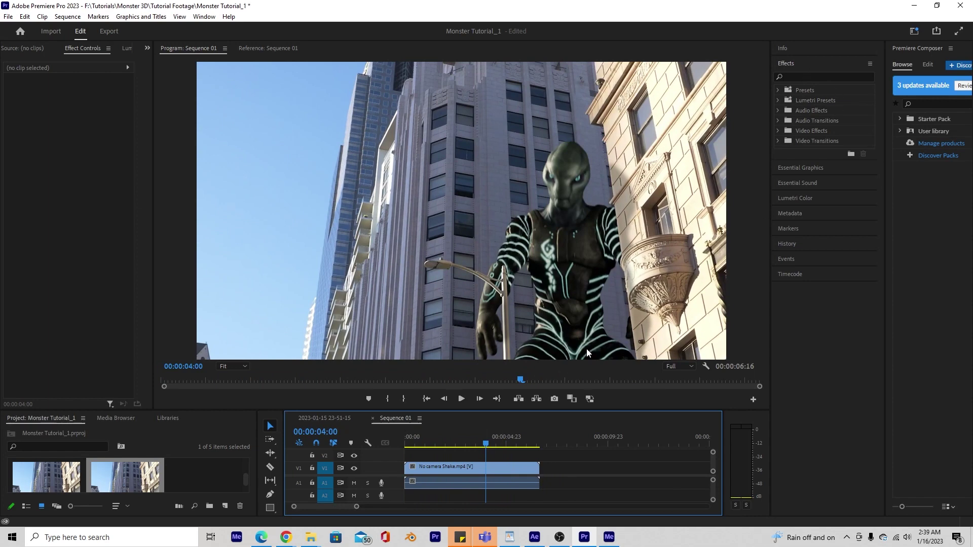
click(779, 90)
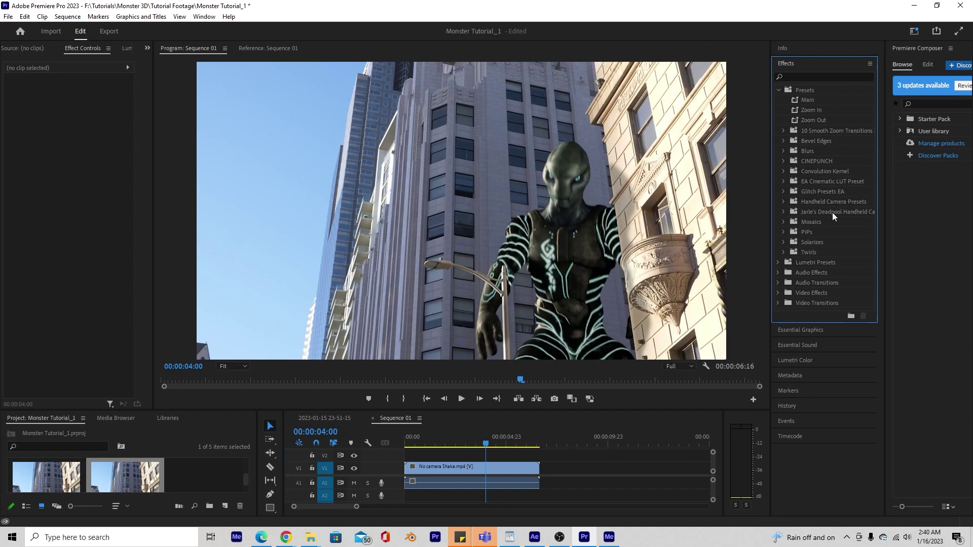
click(784, 213)
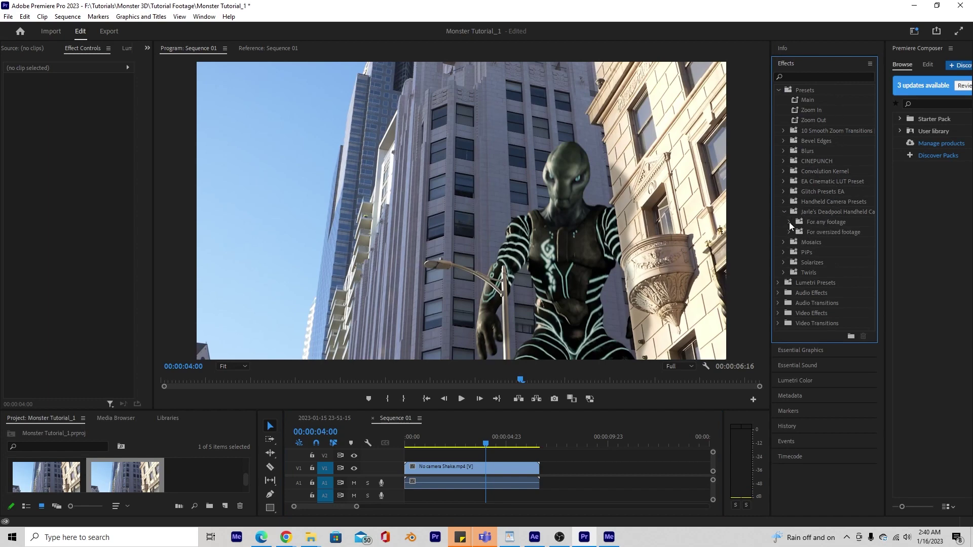
click(789, 222)
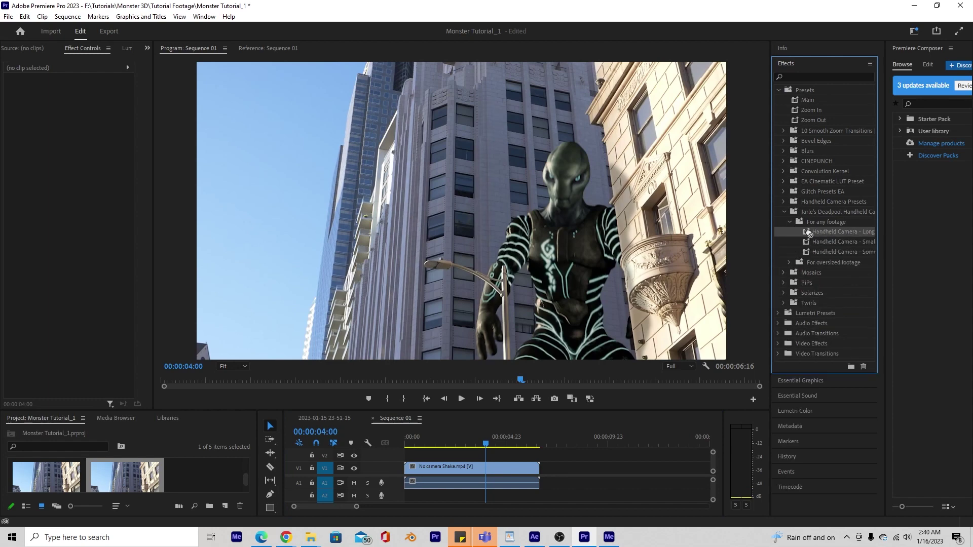
drag(811, 231, 459, 469)
key(Home)
key(space)
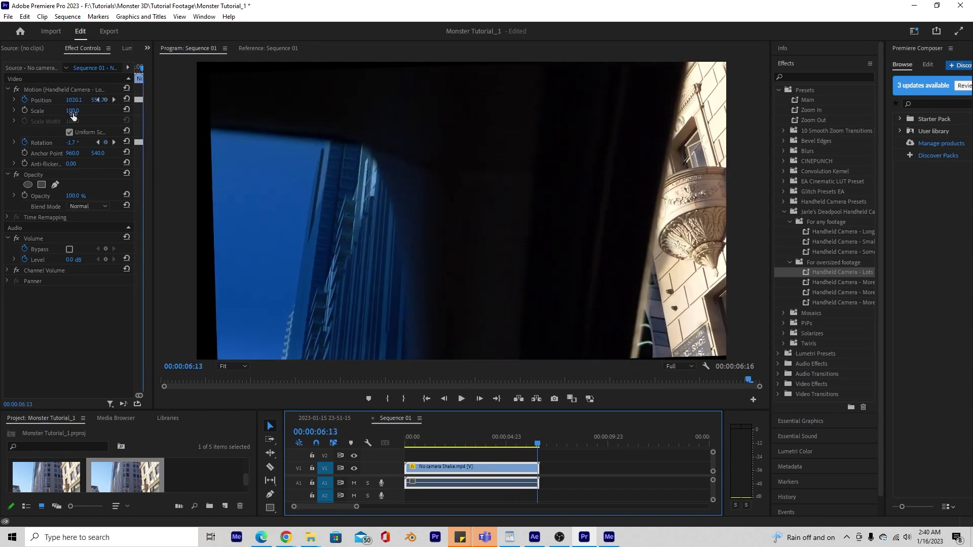
- Set the No camera Shake.mp4 clip's Scale to 113 to hide the black edges, and preview the camera shake
drag(73, 111, 80, 111)
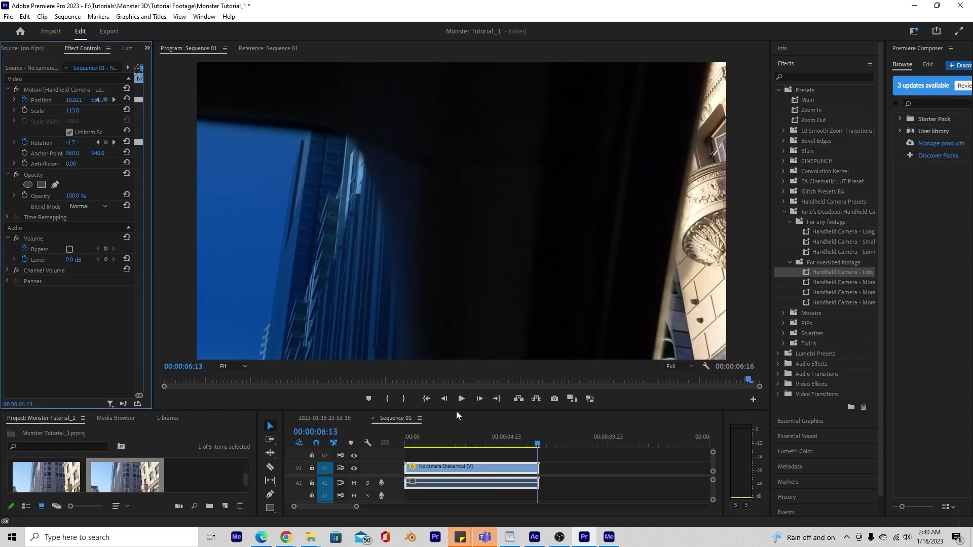
key(space)
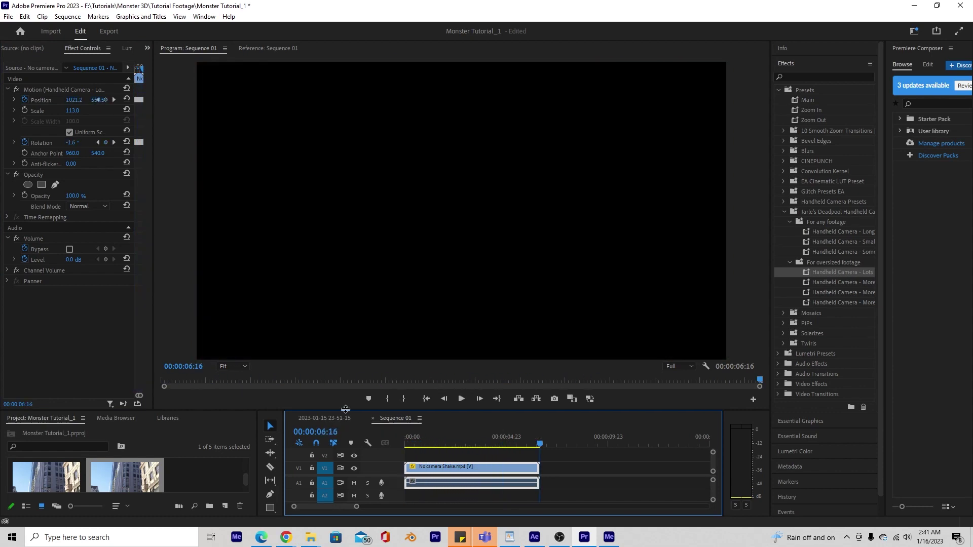
drag(464, 449, 494, 446)
- Create an adjustment layer and place it on track V2 above the No camera Shake.mp4 clip
click(239, 476)
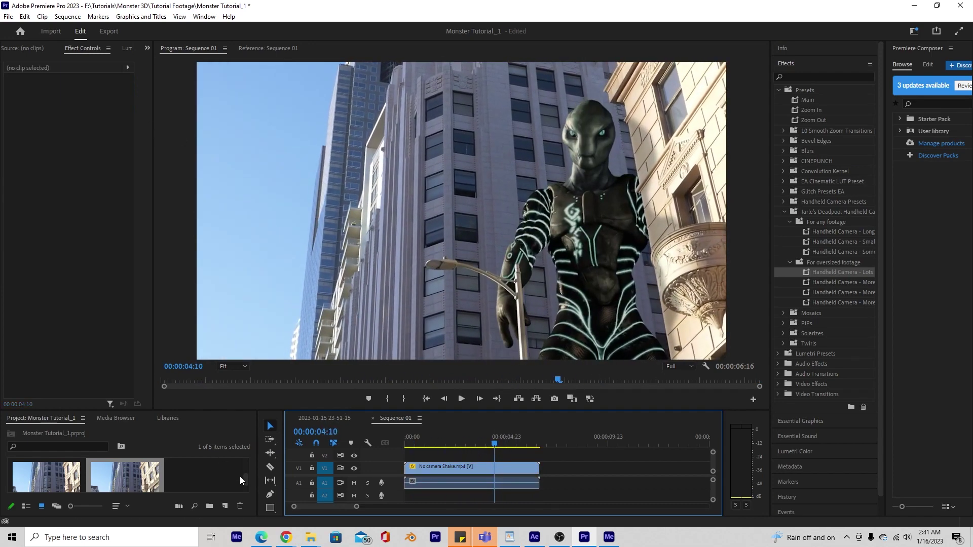
click(225, 506)
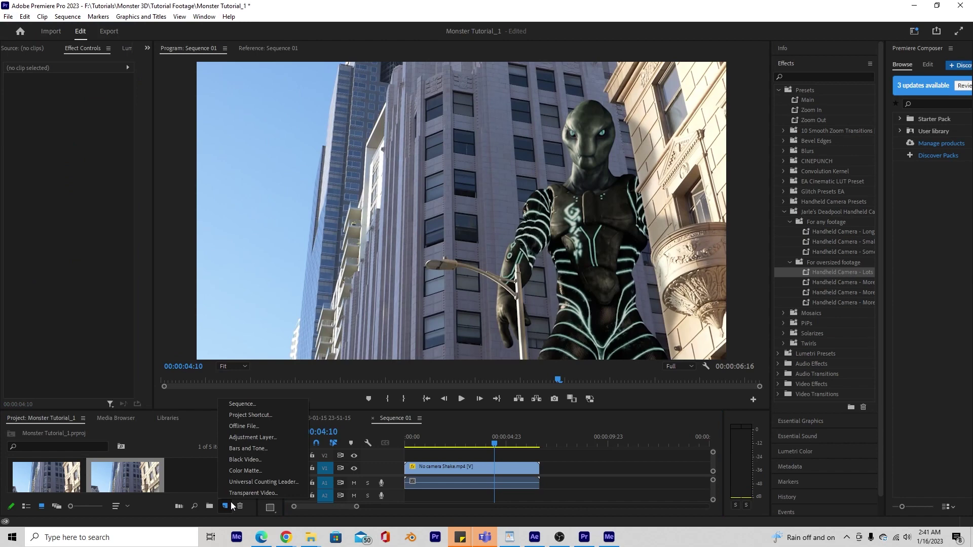
click(250, 437)
click(503, 303)
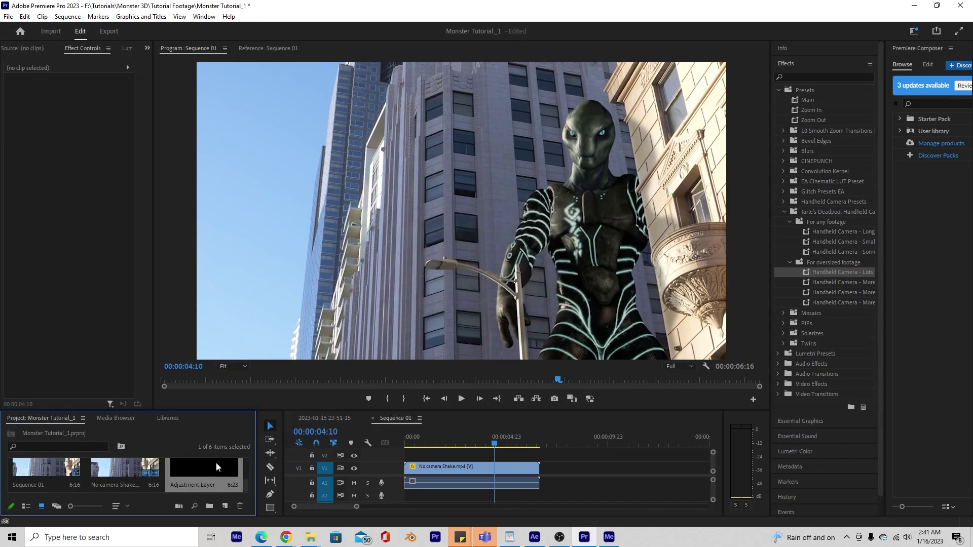
drag(218, 468, 423, 453)
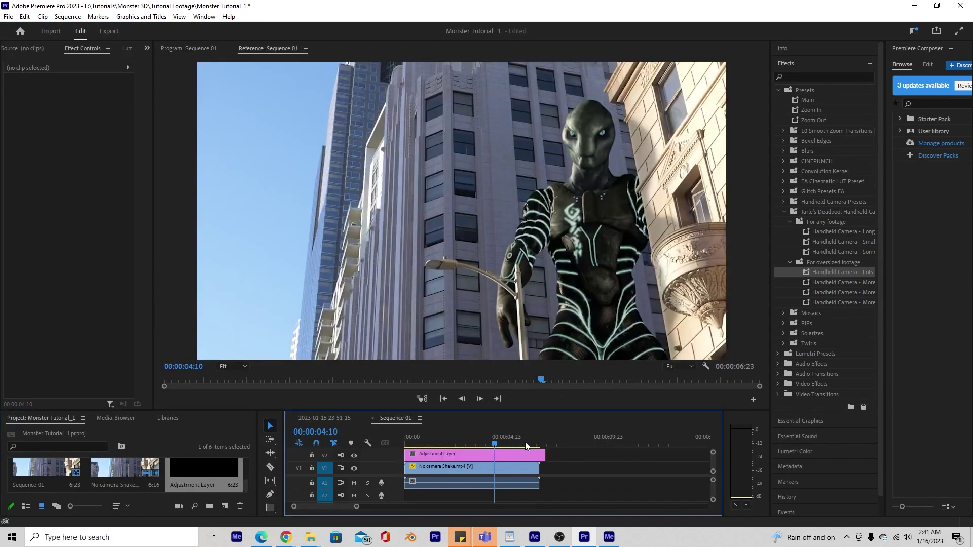
- Park the playhead at 00:00:03:18 and apply the Lumetri Color effect to the adjustment layer on V2
drag(486, 444, 481, 444)
click(483, 458)
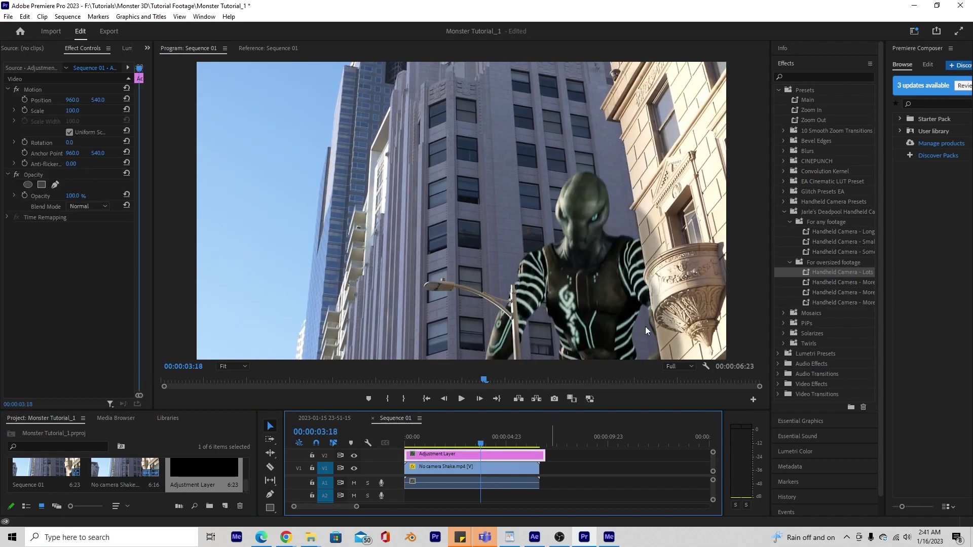
click(779, 90)
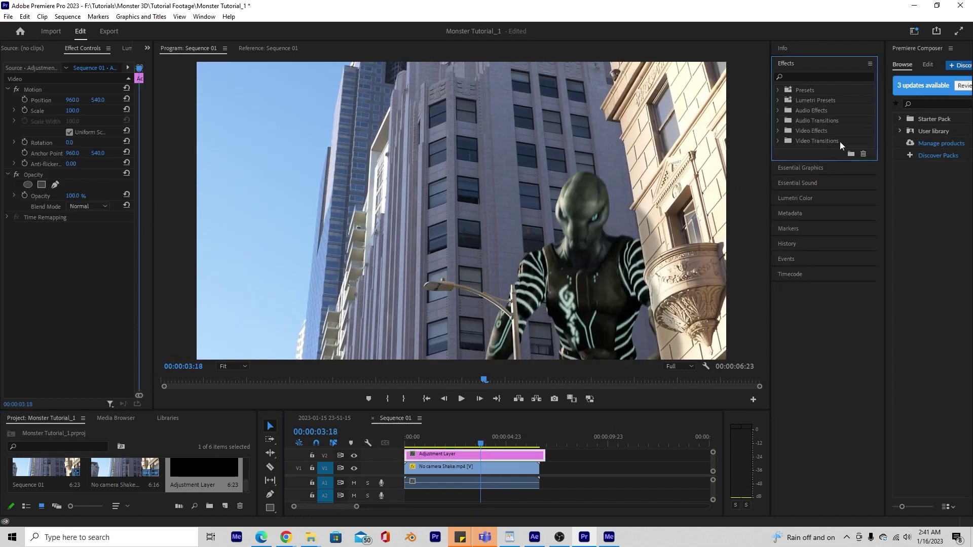
click(778, 100)
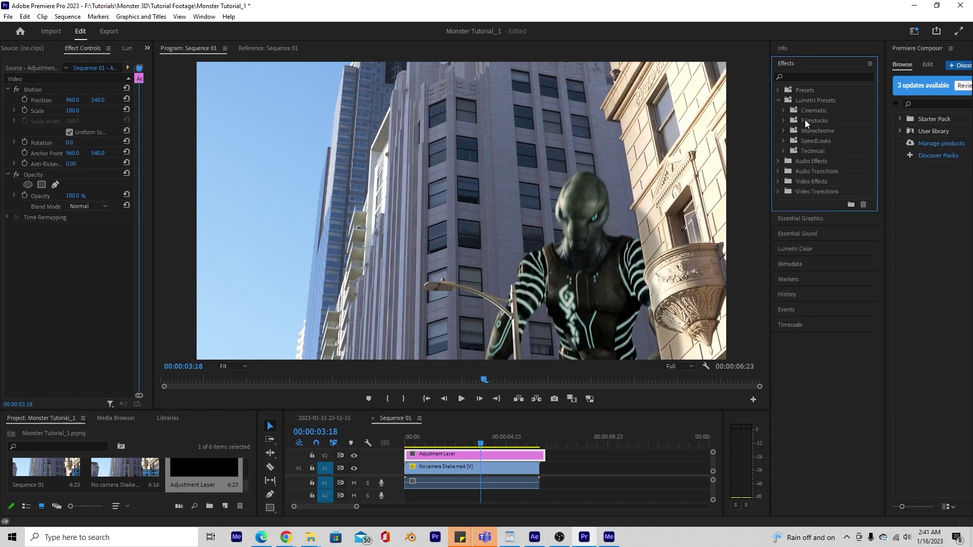
click(779, 100)
click(796, 77)
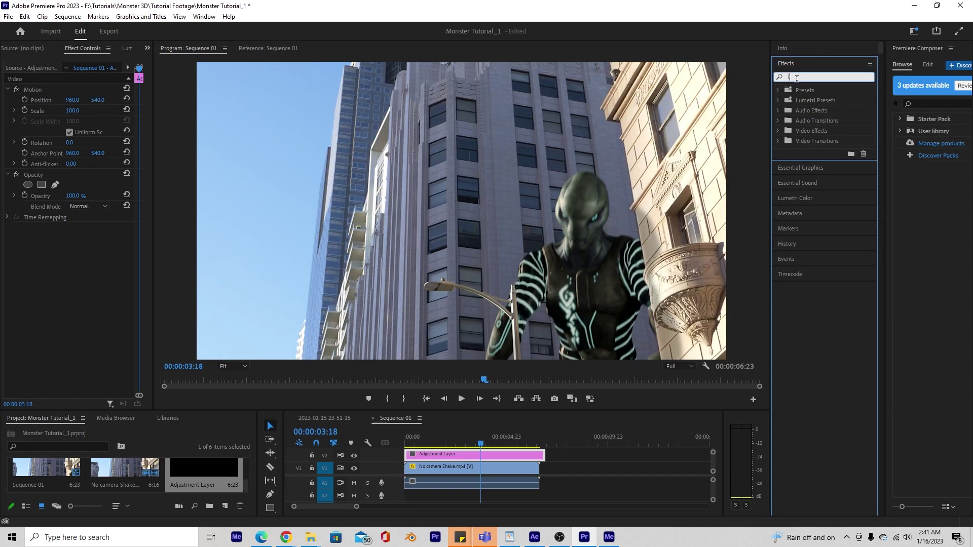
text(lumetri)
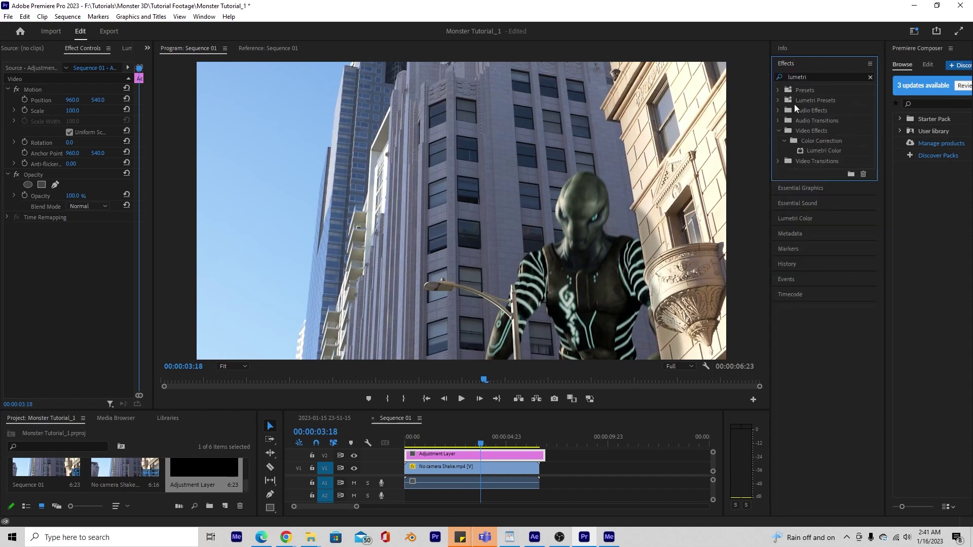
drag(816, 154, 461, 459)
- Load the All+Natural .cube file from the Assets > LUTS folder on drive F: as the Lumetri Color input LUT
click(14, 248)
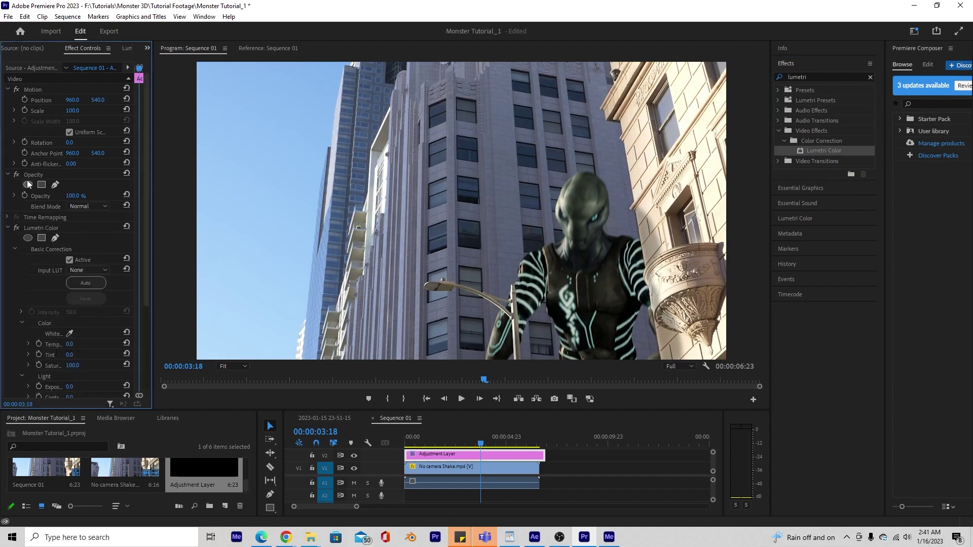
click(93, 266)
click(98, 305)
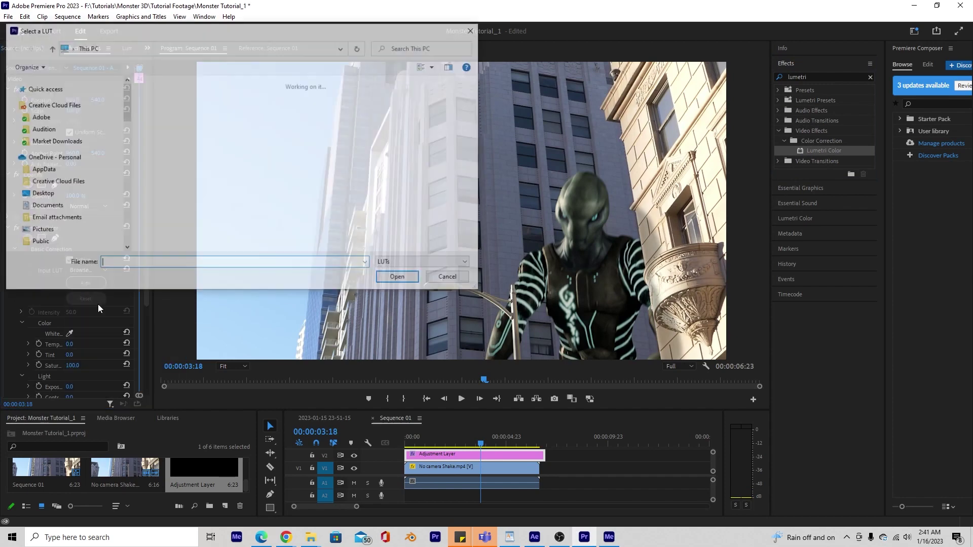
scroll(213, 167, down, 2)
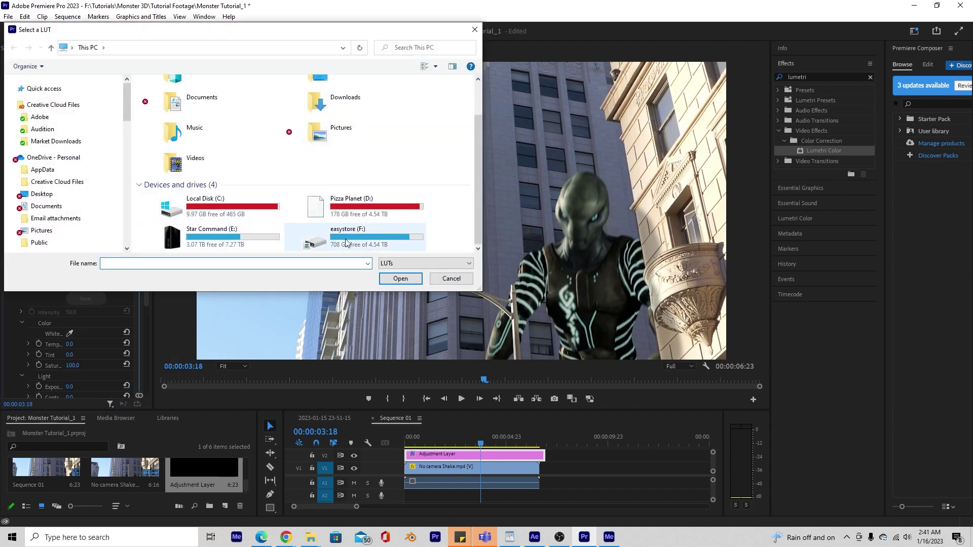
click(319, 244)
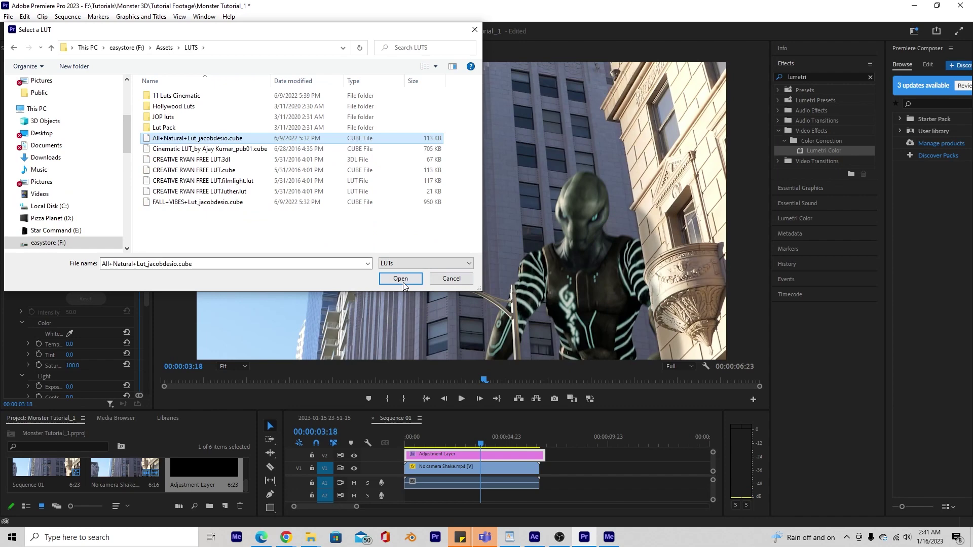
click(401, 342)
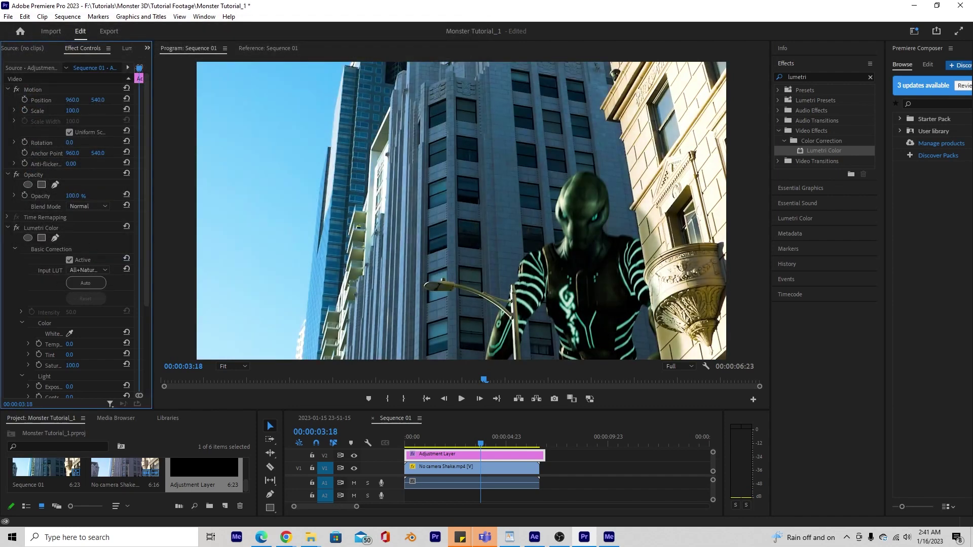
- Set the adjustment layer's opacity to 41% and play the graded sequence from the start
drag(75, 195, 60, 196)
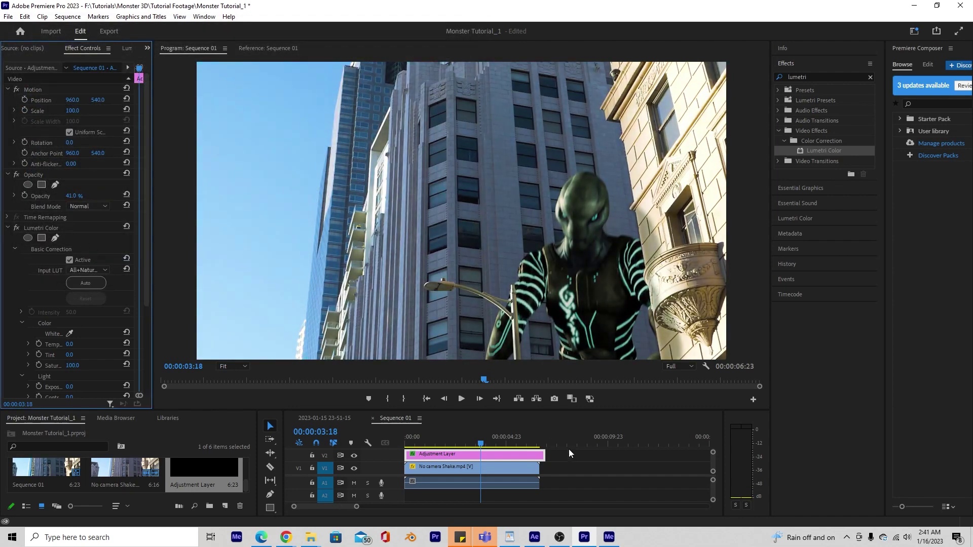
drag(474, 443, 396, 438)
key(space)
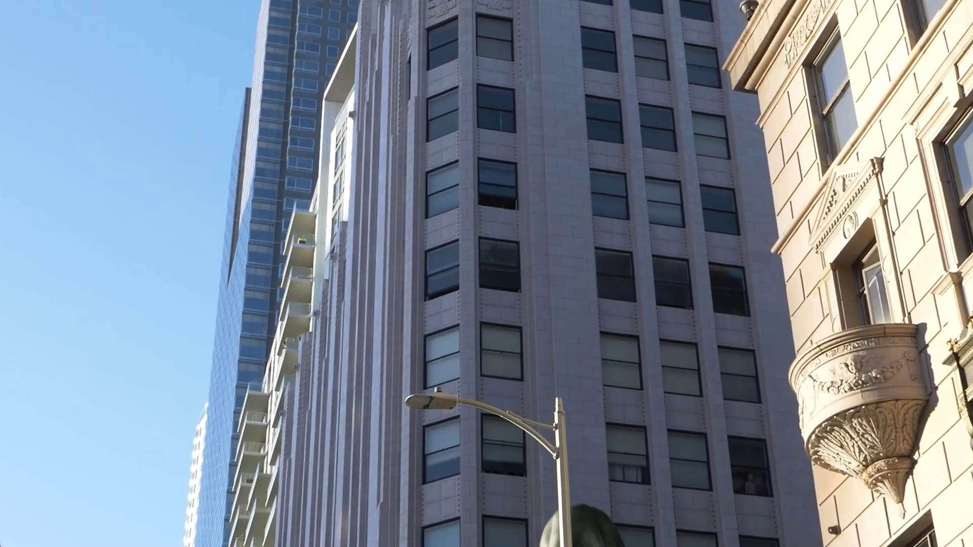